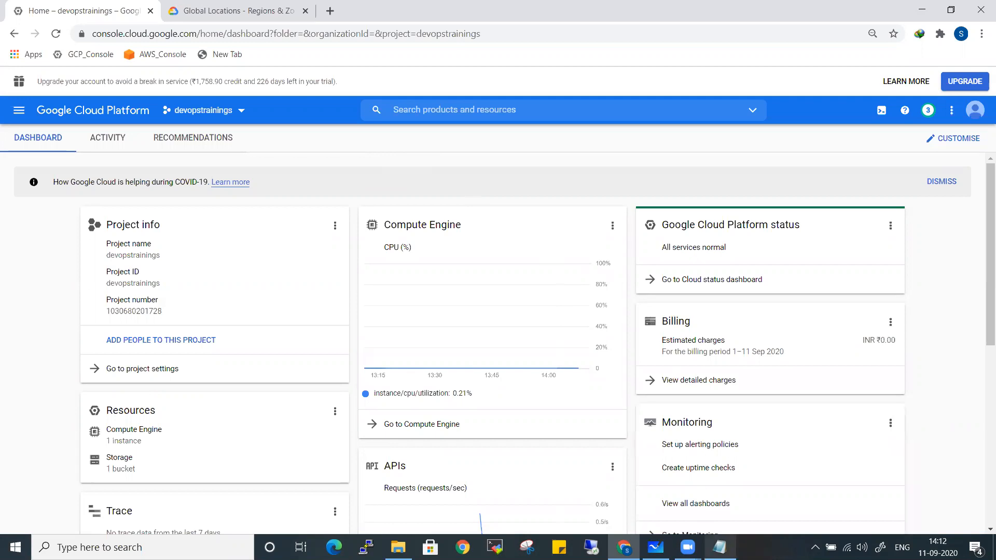
- Switch to the Notepad agenda and review the VPC, subnet, default network and custom/auto network topics
left_click(720, 547)
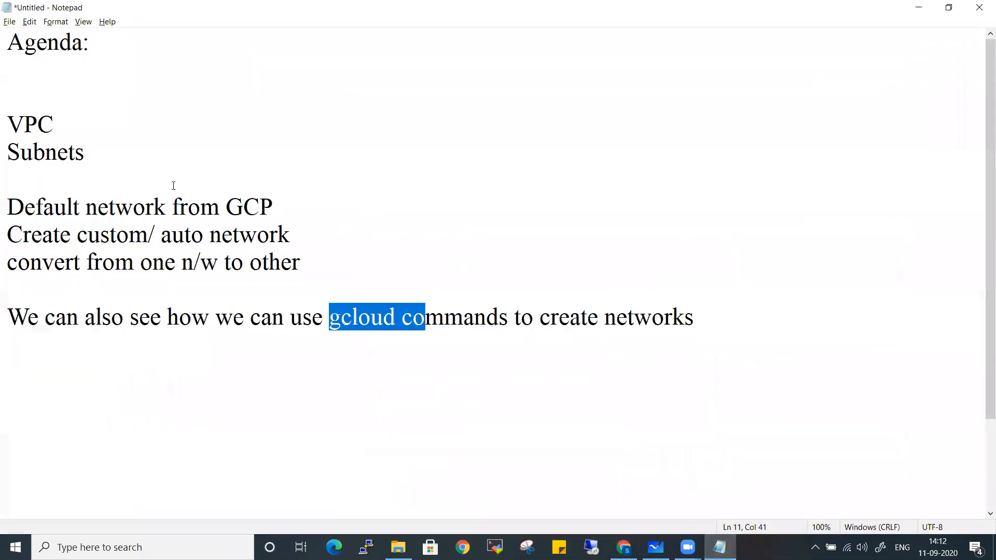
left_click_drag(89, 159, 13, 134)
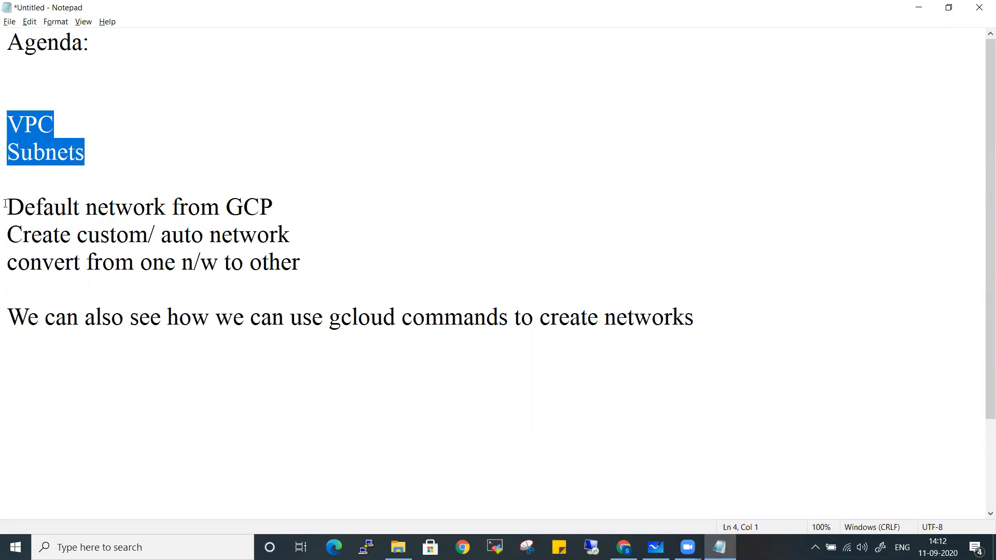
left_click_drag(6, 206, 284, 209)
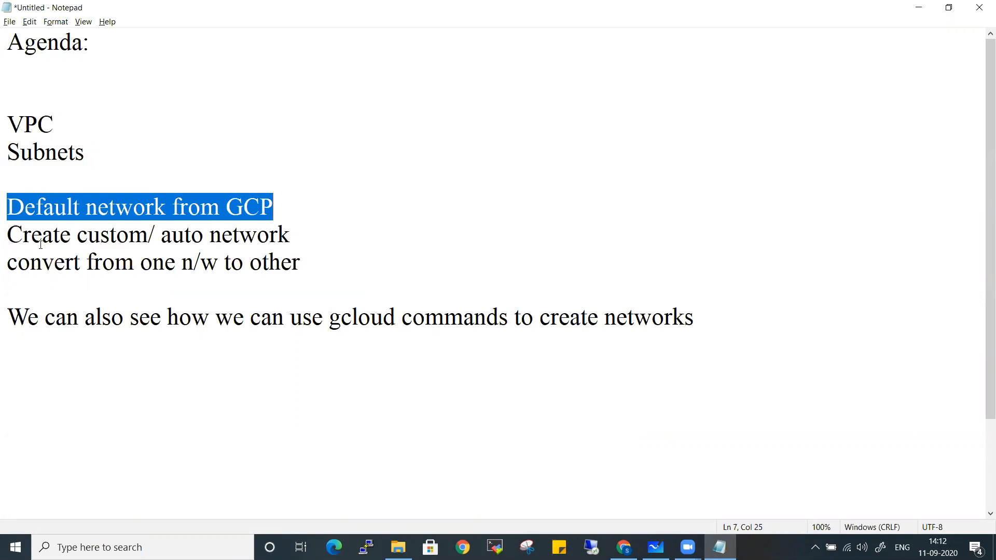
left_click_drag(337, 269, 8, 236)
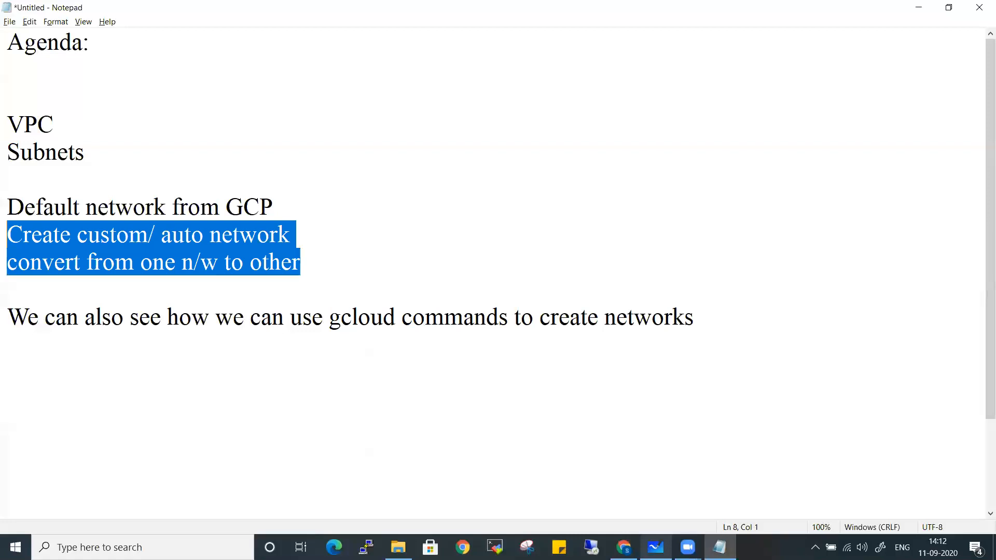
- Switch to Microsoft Whiteboard, handwrite "imple private n/w on GCP for your spec projects" below the title and underline the last words
left_click(655, 547)
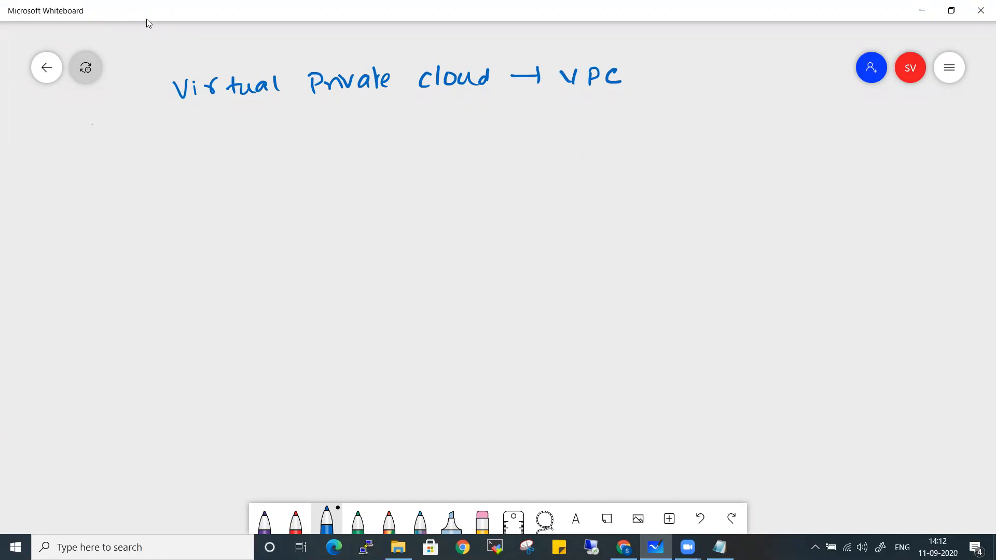
left_click_drag(102, 132, 105, 144)
left_click(102, 124)
left_click_drag(117, 129, 144, 141)
mouse_move(156, 122)
left_mouse_down()
mouse_move(168, 139)
mouse_move(210, 146)
left_mouse_up()
mouse_move(206, 130)
left_mouse_down()
mouse_move(217, 124)
mouse_move(237, 137)
mouse_move(322, 123)
mouse_move(330, 131)
left_mouse_up()
mouse_move(335, 122)
left_mouse_down()
mouse_move(347, 135)
mouse_move(357, 124)
mouse_move(382, 134)
left_mouse_up()
left_click_drag(391, 131, 410, 132)
mouse_move(440, 114)
left_mouse_down()
mouse_move(440, 132)
mouse_move(453, 129)
left_mouse_up()
left_click_drag(462, 116, 463, 126)
mouse_move(506, 109)
left_mouse_down()
mouse_move(515, 123)
mouse_move(529, 119)
left_mouse_up()
left_click_drag(533, 120, 571, 120)
mouse_move(576, 112)
left_mouse_down()
mouse_move(570, 135)
mouse_move(589, 123)
left_mouse_up()
left_click_drag(594, 116, 616, 117)
left_click_drag(654, 105, 647, 126)
mouse_move(666, 108)
left_mouse_down()
mouse_move(668, 127)
mouse_move(682, 111)
left_mouse_up()
mouse_move(695, 106)
left_mouse_down()
mouse_move(686, 114)
mouse_move(698, 120)
left_mouse_up()
mouse_move(716, 102)
left_mouse_down()
mouse_move(717, 123)
mouse_move(734, 118)
left_mouse_up()
mouse_move(735, 119)
left_mouse_down()
mouse_move(745, 103)
mouse_move(752, 117)
left_mouse_up()
left_click_drag(755, 102, 756, 115)
left_click_drag(775, 101, 769, 108)
mouse_move(771, 107)
left_mouse_down()
mouse_move(767, 116)
mouse_move(781, 117)
left_mouse_up()
left_click_drag(777, 104, 789, 102)
left_click_drag(796, 100, 790, 118)
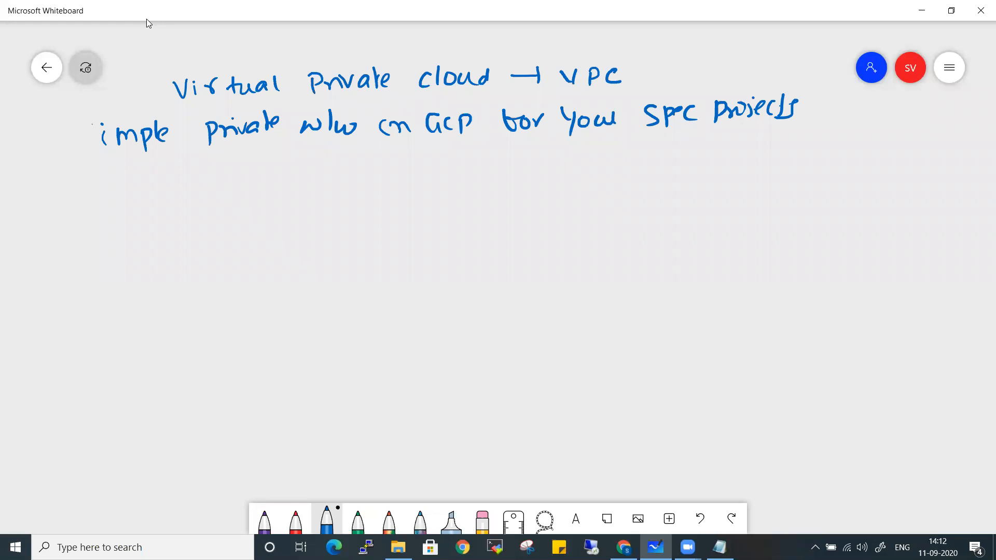
left_click_drag(673, 137, 787, 140)
- Sketch a small network of connected nodes below the text and enclose it in a large outer box
left_click_drag(148, 181, 164, 241)
mouse_move(154, 177)
left_mouse_down()
mouse_move(228, 171)
mouse_move(155, 248)
left_mouse_up()
left_click_drag(158, 194, 164, 209)
left_click_drag(196, 180, 197, 198)
mouse_move(196, 180)
left_mouse_down()
mouse_move(199, 207)
mouse_move(179, 238)
left_mouse_up()
mouse_move(177, 218)
left_mouse_down()
mouse_move(188, 217)
mouse_move(176, 240)
left_mouse_up()
mouse_move(168, 202)
left_mouse_down()
mouse_move(178, 224)
mouse_move(206, 186)
left_mouse_up()
mouse_move(209, 193)
left_mouse_down()
mouse_move(208, 210)
mouse_move(178, 223)
left_mouse_up()
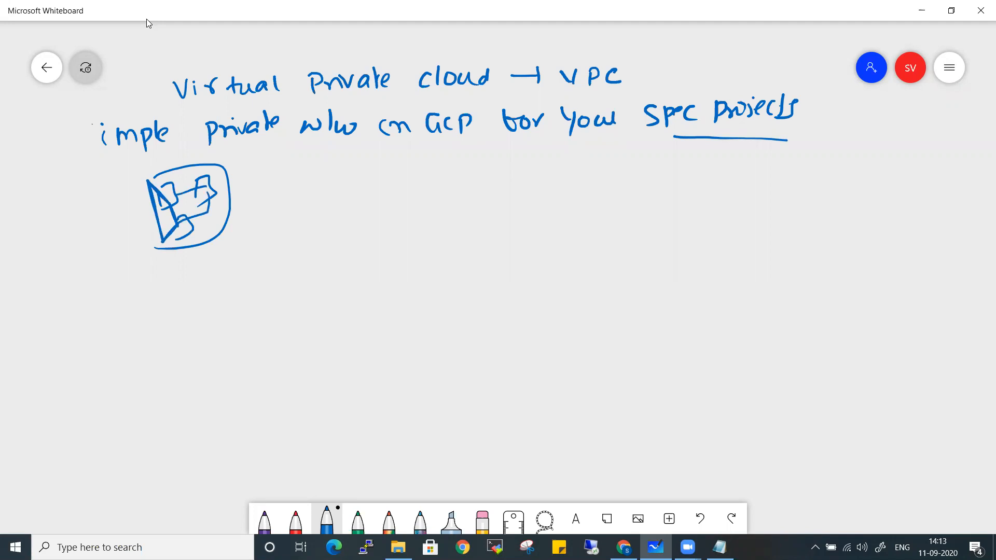
mouse_move(114, 173)
left_mouse_down()
mouse_move(137, 284)
mouse_move(266, 174)
mouse_move(137, 287)
left_mouse_up()
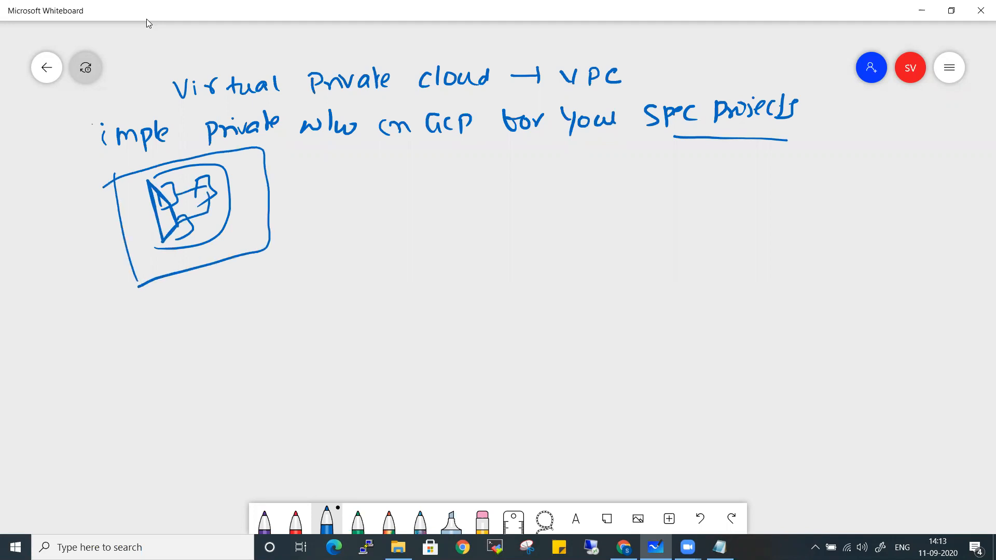
- Add an arrow from the boxed network diagram and label it "VPC"
left_click_drag(270, 177, 298, 173)
left_click_drag(300, 163, 300, 182)
mouse_move(314, 159)
left_mouse_down()
mouse_move(329, 159)
mouse_move(336, 176)
left_mouse_up()
mouse_move(335, 157)
left_mouse_down()
mouse_move(337, 169)
mouse_move(372, 166)
left_mouse_up()
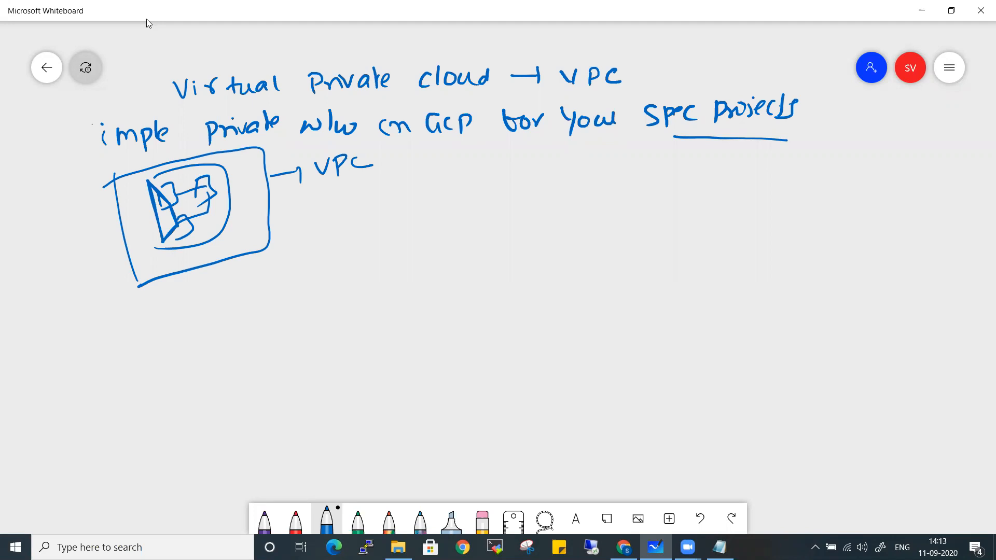
- Underline VPC in the title and write an underlined "SDN" with an arrow beneath the diagram's VPC label
left_click_drag(565, 101, 617, 99)
mouse_move(298, 219)
left_mouse_down()
mouse_move(285, 233)
mouse_move(334, 210)
left_mouse_up()
mouse_move(344, 218)
left_mouse_down()
mouse_move(372, 211)
mouse_move(367, 225)
left_mouse_up()
left_click_drag(286, 257, 336, 246)
- Write "Aws | Azure" in the space below GCP
mouse_move(419, 200)
left_mouse_down()
mouse_move(421, 188)
mouse_move(435, 197)
left_mouse_up()
mouse_move(421, 190)
left_mouse_down()
mouse_move(456, 178)
mouse_move(457, 188)
left_mouse_up()
mouse_move(477, 166)
left_mouse_down()
mouse_move(477, 199)
mouse_move(557, 179)
left_mouse_up()
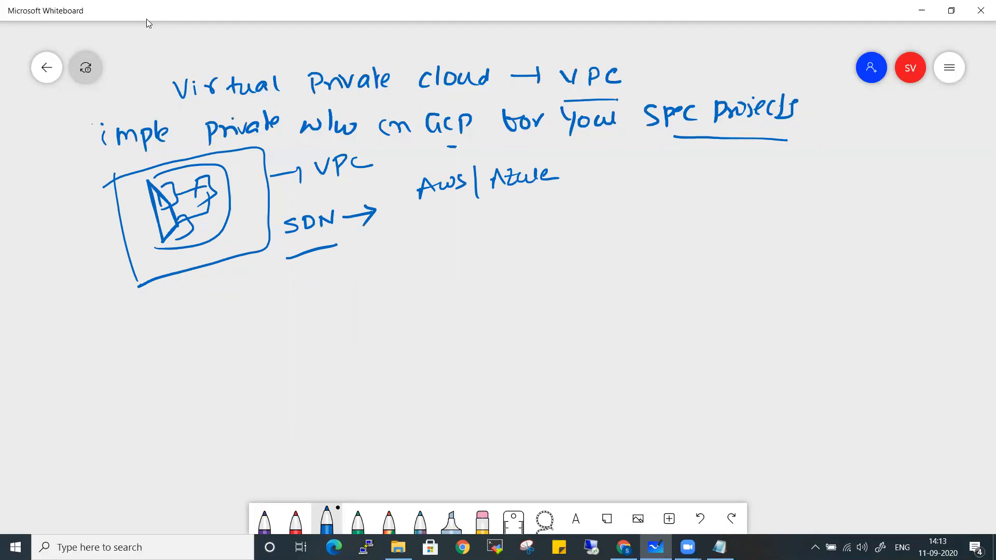
- Write the component list "Ser, Sw, Router LB" beside SDN, followed by a trailing row of dashes and dots
left_click_drag(411, 248, 396, 269)
left_click_drag(415, 260, 439, 253)
mouse_move(461, 250)
left_mouse_down()
mouse_move(457, 265)
mouse_move(476, 257)
left_mouse_up()
left_click_drag(496, 246, 506, 243)
mouse_move(528, 246)
left_mouse_down()
mouse_move(519, 262)
mouse_move(541, 253)
left_mouse_up()
left_click_drag(541, 234, 564, 244)
left_click_drag(568, 236, 579, 246)
mouse_move(591, 251)
left_mouse_down()
mouse_move(599, 231)
mouse_move(616, 232)
mouse_move(620, 246)
left_mouse_up()
mouse_move(644, 228)
left_mouse_down()
mouse_move(639, 242)
mouse_move(663, 241)
left_mouse_up()
mouse_move(664, 224)
left_mouse_down()
mouse_move(673, 239)
mouse_move(706, 231)
left_mouse_up()
left_click_drag(718, 229, 770, 224)
left_click(797, 224)
left_click(805, 224)
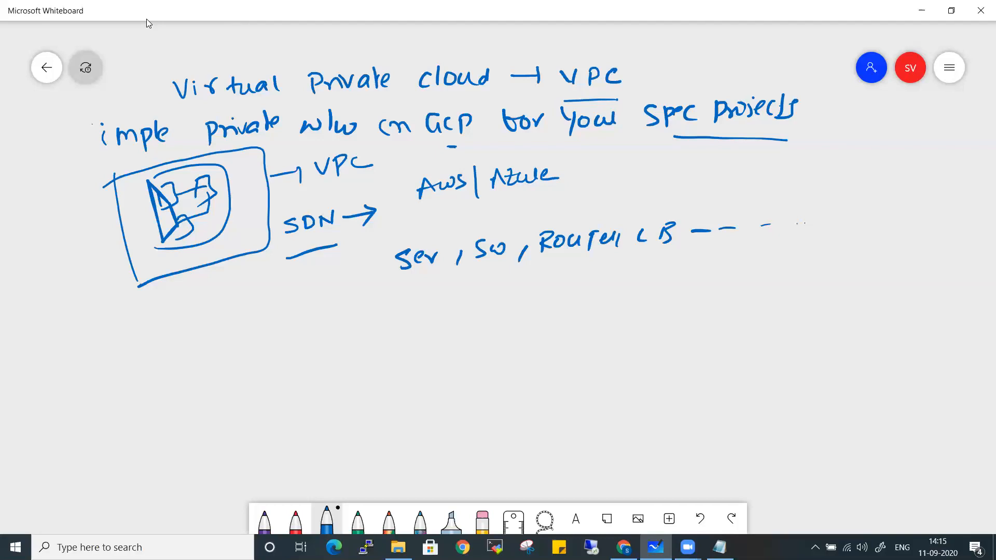
- Number the title as item 1 and write an underlined "2. Subnet" with an arrow and a vertical line splitting the word
left_click_drag(144, 90, 146, 98)
left_click(158, 92)
left_click_drag(67, 337, 79, 352)
left_click(83, 346)
left_click_drag(116, 323, 109, 347)
mouse_move(122, 327)
left_mouse_down()
mouse_move(141, 339)
mouse_move(193, 326)
left_mouse_up()
left_click_drag(202, 311, 204, 332)
left_click_drag(196, 320, 246, 317)
left_click_drag(238, 307, 241, 329)
left_click_drag(100, 367, 188, 343)
left_click_drag(157, 294, 162, 382)
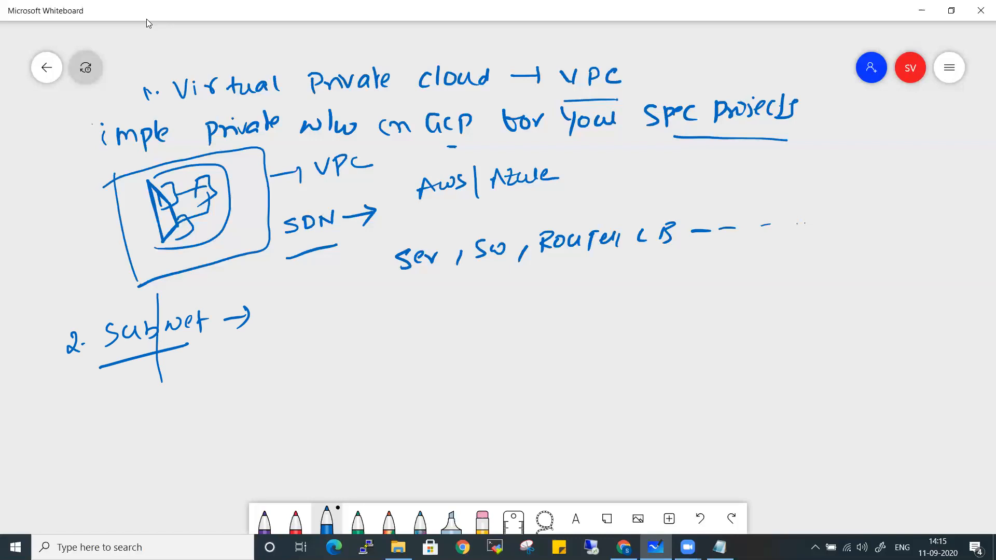
- Draw a wide rectangle next to the Subnet heading and divide it into four sections with three vertical lines
left_click_drag(329, 296, 335, 342)
mouse_move(324, 293)
left_mouse_down()
mouse_move(449, 265)
mouse_move(375, 337)
mouse_move(330, 354)
left_mouse_up()
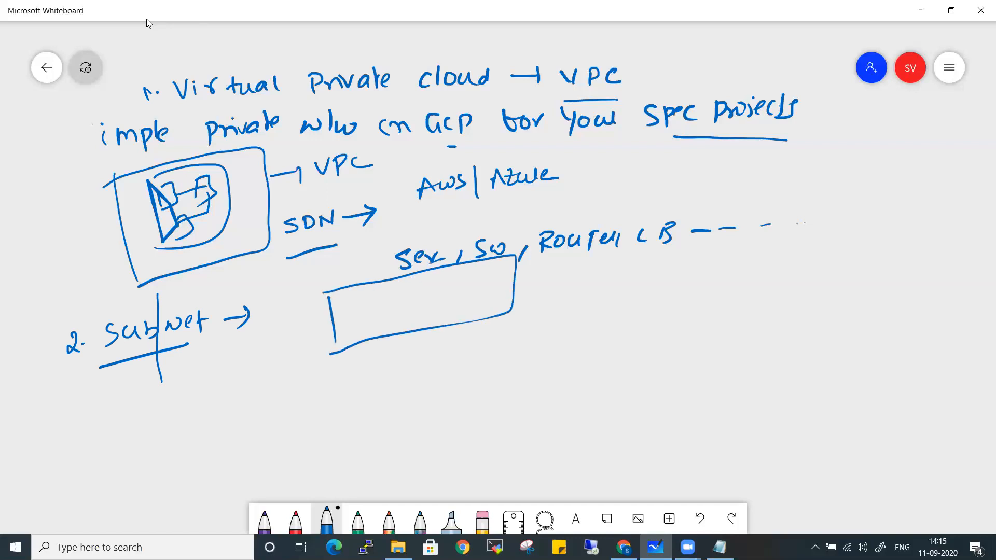
left_click_drag(371, 285, 384, 348)
left_click_drag(428, 271, 429, 313)
left_click_drag(475, 254, 477, 312)
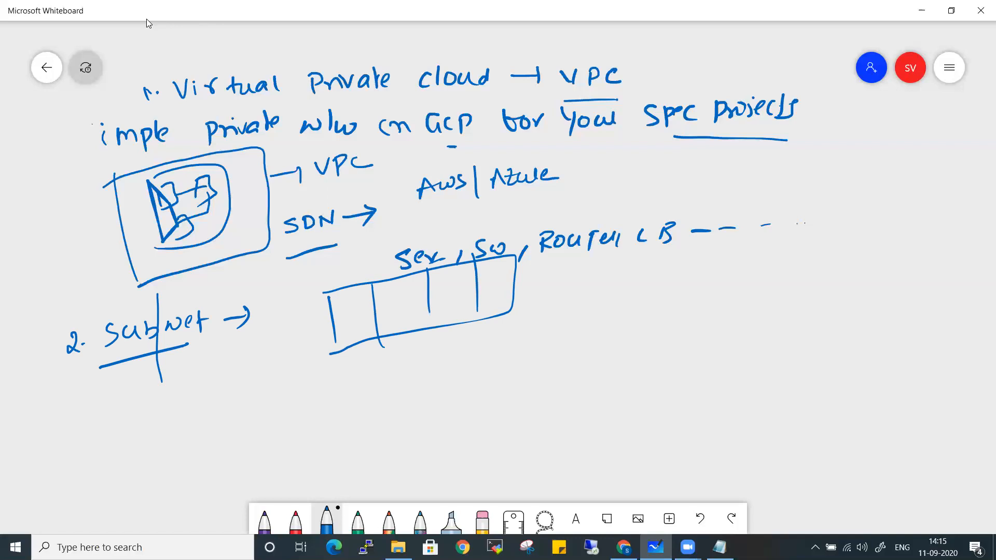
- Draw three boxes below the divided rectangle for the departments "it", "HR" and training
left_click_drag(305, 393, 310, 405)
mouse_move(318, 380)
left_mouse_down()
mouse_move(321, 396)
mouse_move(330, 387)
left_mouse_up()
mouse_move(390, 370)
left_mouse_down()
mouse_move(391, 385)
mouse_move(408, 368)
left_mouse_up()
mouse_move(418, 363)
left_mouse_down()
mouse_move(416, 376)
mouse_move(476, 371)
left_mouse_up()
left_click_drag(467, 357, 480, 353)
left_click_drag(485, 366, 535, 348)
left_click_drag(465, 342, 470, 381)
mouse_move(465, 346)
left_mouse_down()
mouse_move(542, 337)
mouse_move(502, 378)
left_mouse_up()
left_click_drag(368, 363, 372, 392)
mouse_move(372, 358)
left_mouse_down()
mouse_move(448, 384)
mouse_move(413, 396)
left_mouse_up()
left_click_drag(286, 385, 297, 419)
mouse_move(290, 384)
left_mouse_down()
mouse_move(332, 365)
mouse_move(338, 413)
left_mouse_up()
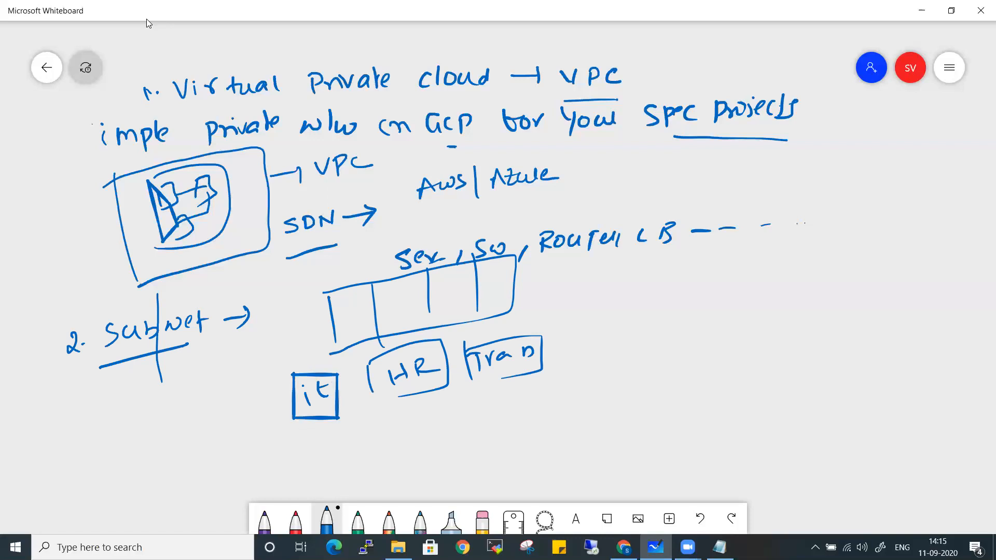
- Draw a line from the divided rectangle down towards the it box, and add a fourth box labelled payroll
mouse_move(327, 305)
left_mouse_down()
mouse_move(269, 365)
mouse_move(270, 409)
left_mouse_up()
mouse_move(570, 330)
left_mouse_down()
mouse_move(577, 367)
mouse_move(570, 309)
mouse_move(586, 311)
left_mouse_up()
left_click_drag(589, 307, 597, 320)
left_click_drag(606, 306, 627, 309)
left_click(635, 312)
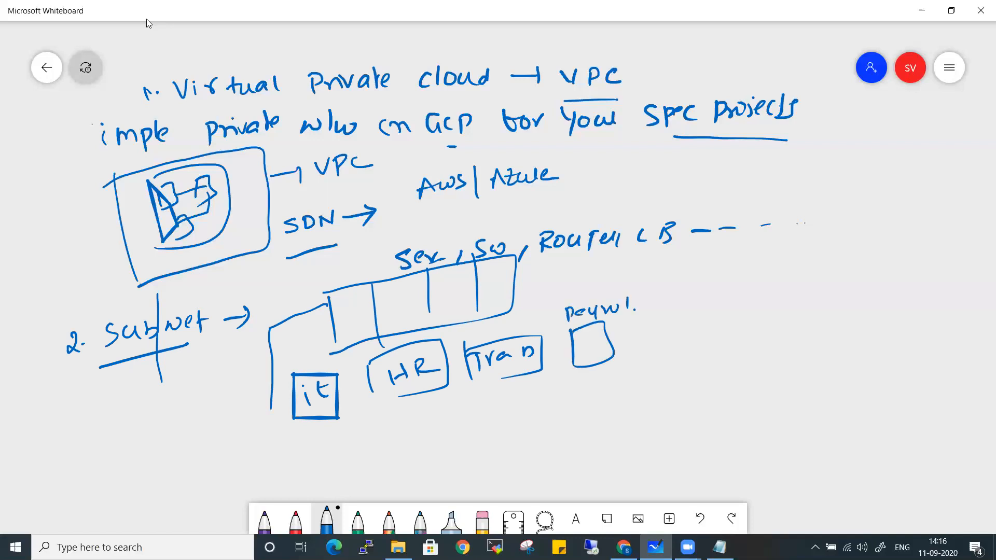
- Draw an arrow from the training box to the payroll box and a small mark beside the divided rectangle
left_click_drag(512, 381, 571, 390)
mouse_move(561, 382)
left_mouse_down()
mouse_move(573, 389)
mouse_move(562, 410)
left_mouse_up()
mouse_move(563, 337)
left_mouse_down()
mouse_move(599, 324)
mouse_move(611, 359)
mouse_move(565, 369)
left_mouse_up()
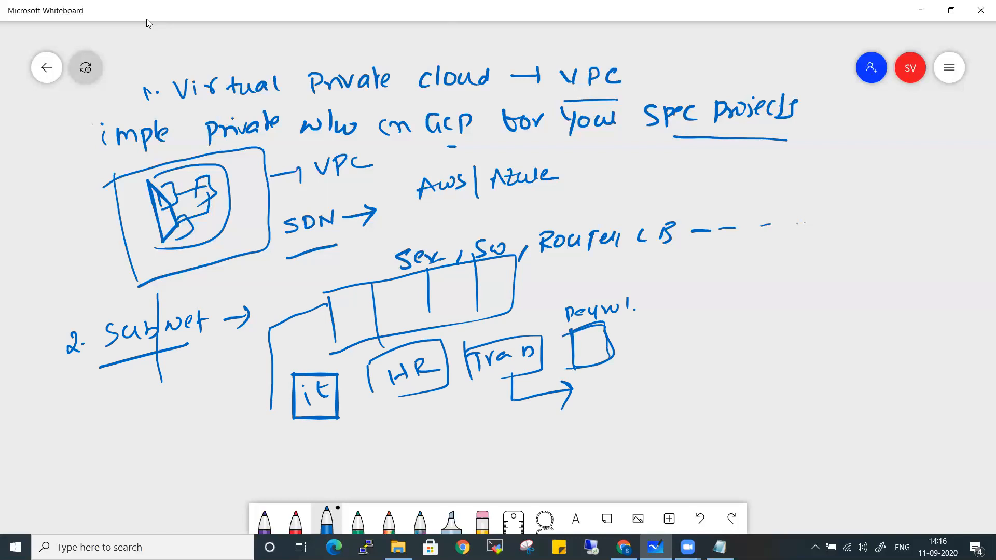
left_click_drag(522, 298, 535, 315)
left_click(527, 312)
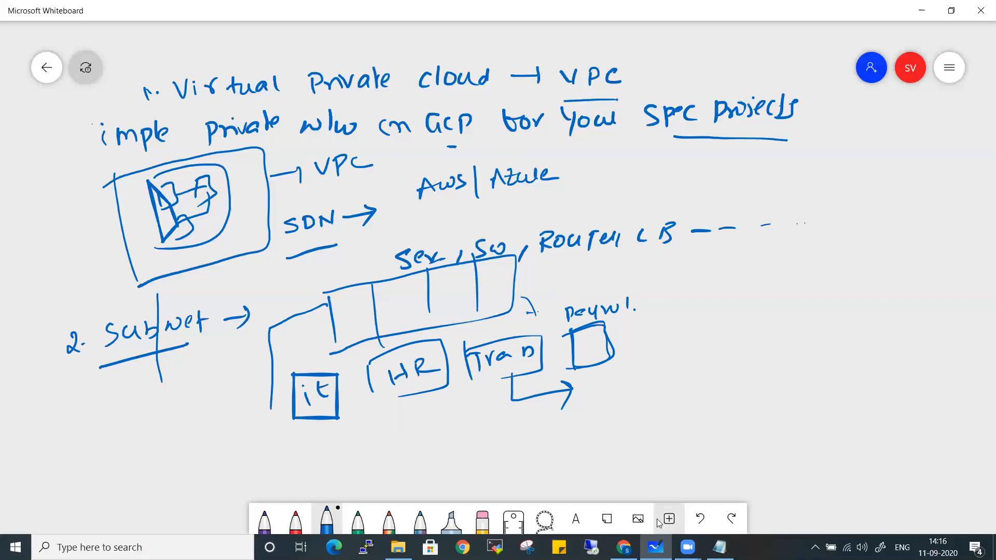
- Switch to the Google Cloud console in Chrome and look up the VPC network entries in the Networking section
left_click(623, 547)
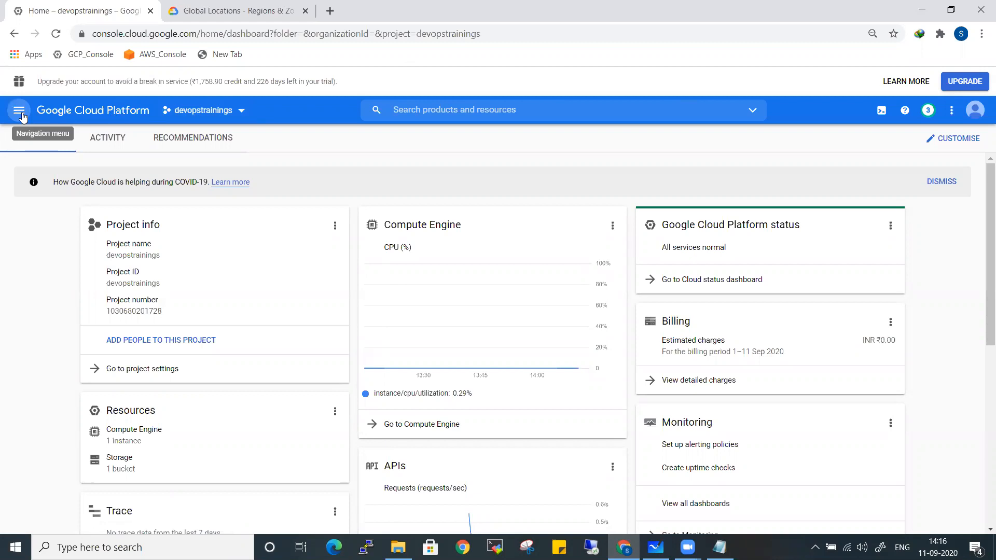
left_click(22, 118)
scroll(52, 387, "down", 6)
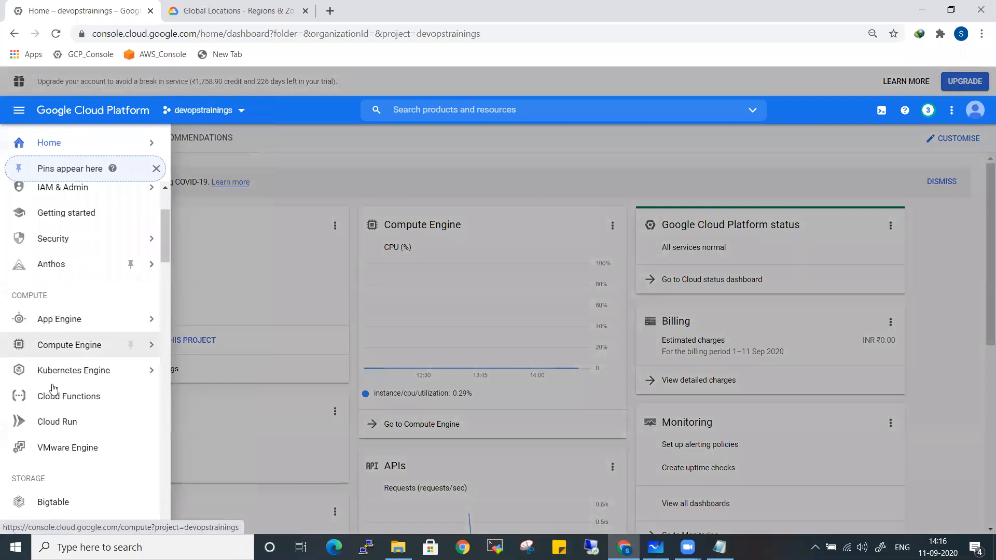
scroll(53, 389, "down", 4)
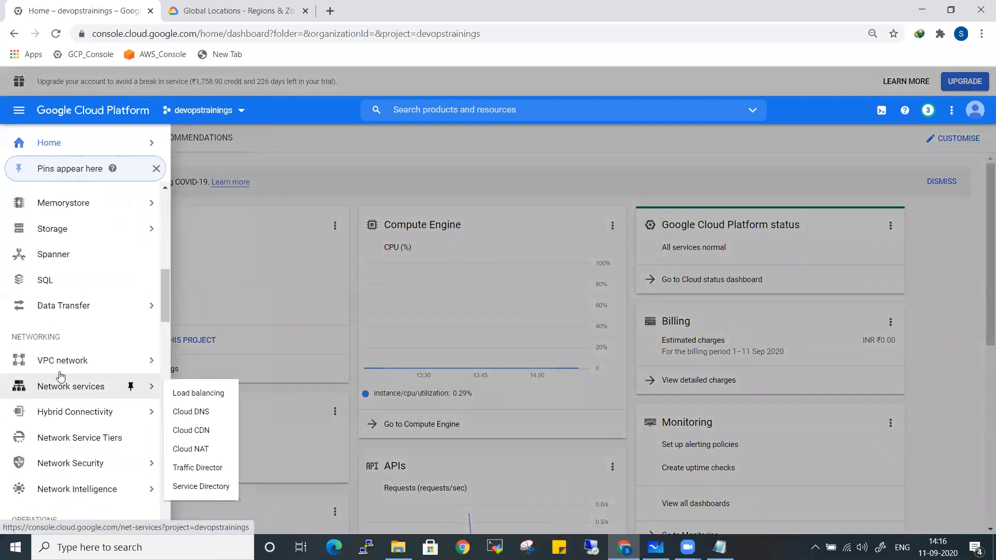
mouse_move(62, 372)
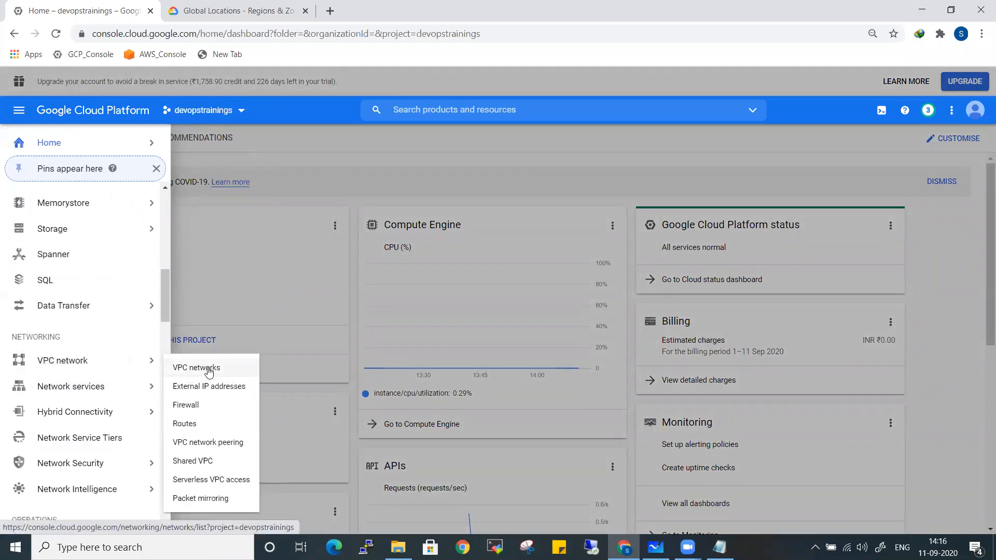
left_click(487, 112)
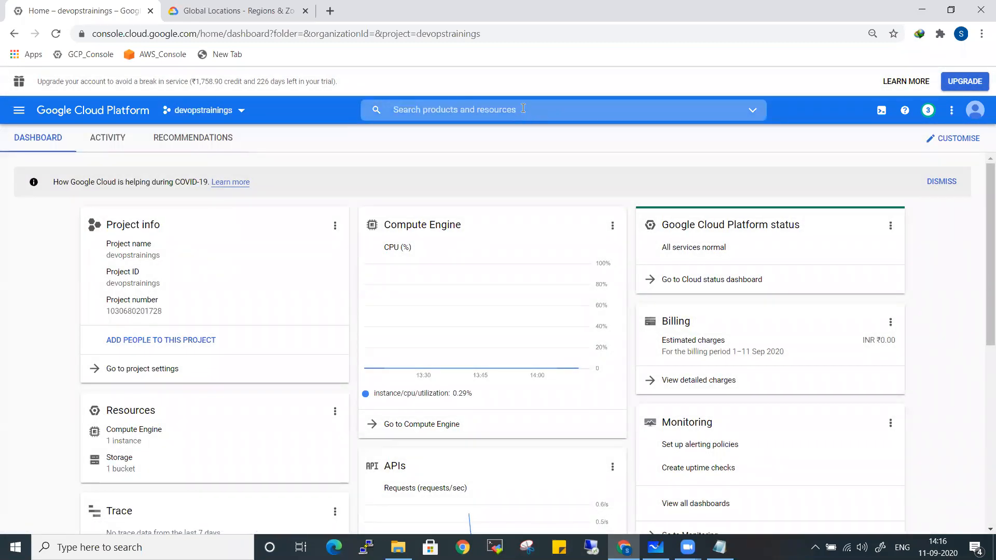
- Search the console for "vpc" and open the VPC network page
left_click(523, 109)
type("vpc")
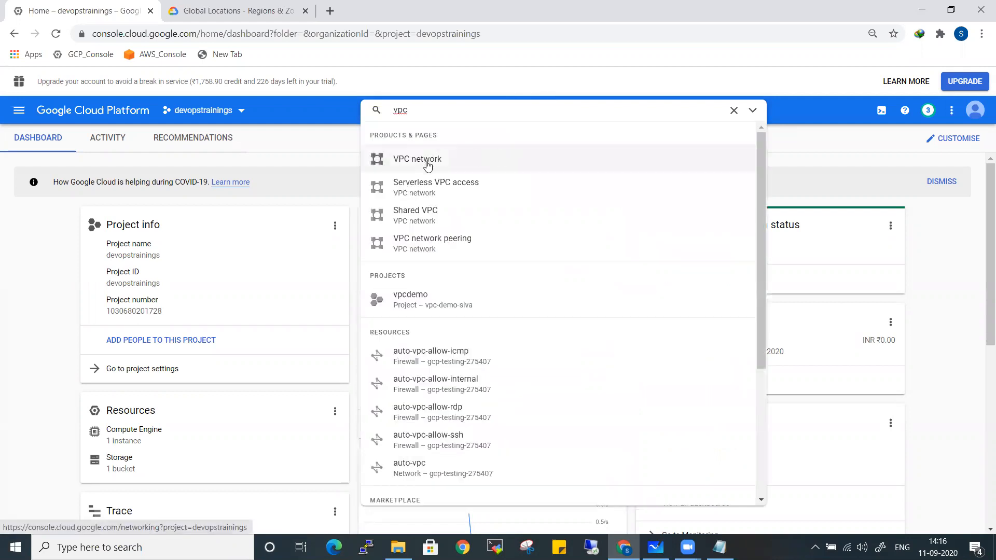
left_click(425, 160)
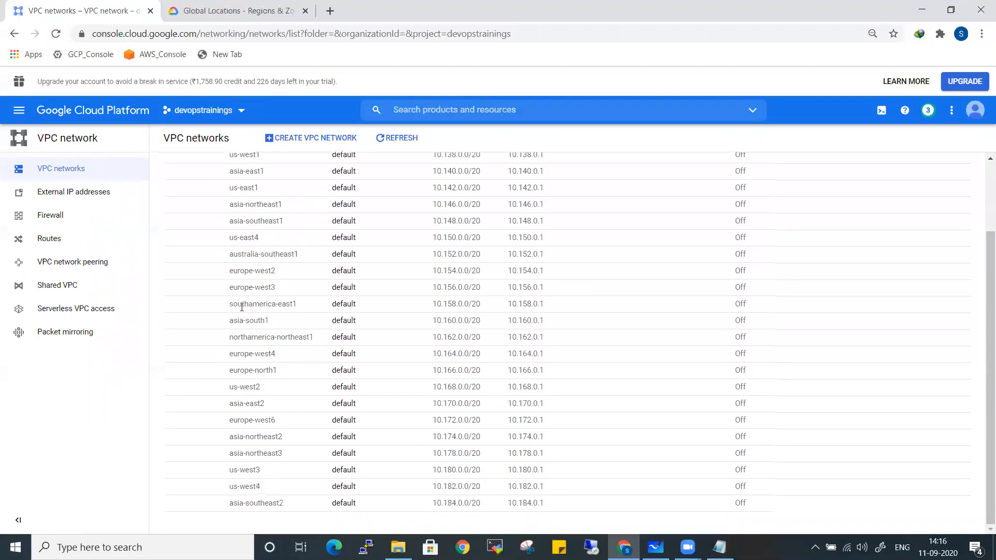
- Examine the default VPC network's regional subnets and its subnet count in the VPC networks list
left_click(180, 192)
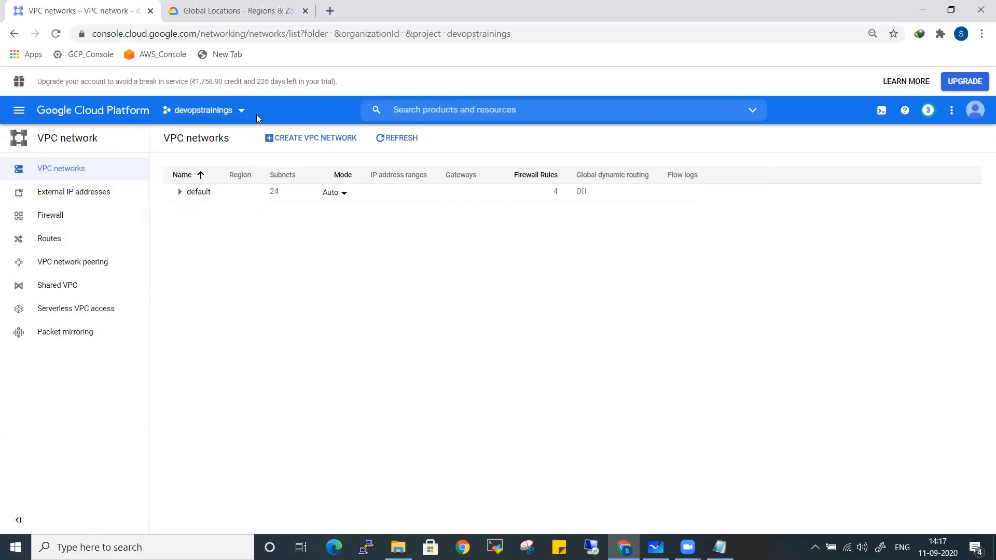
left_click(181, 193)
left_click(180, 193)
left_click(197, 198)
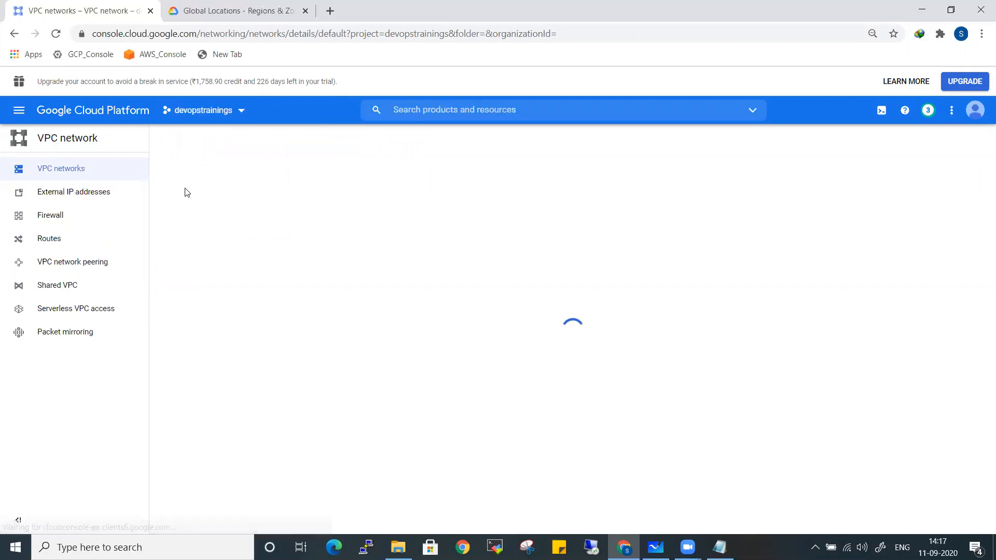
left_click(82, 169)
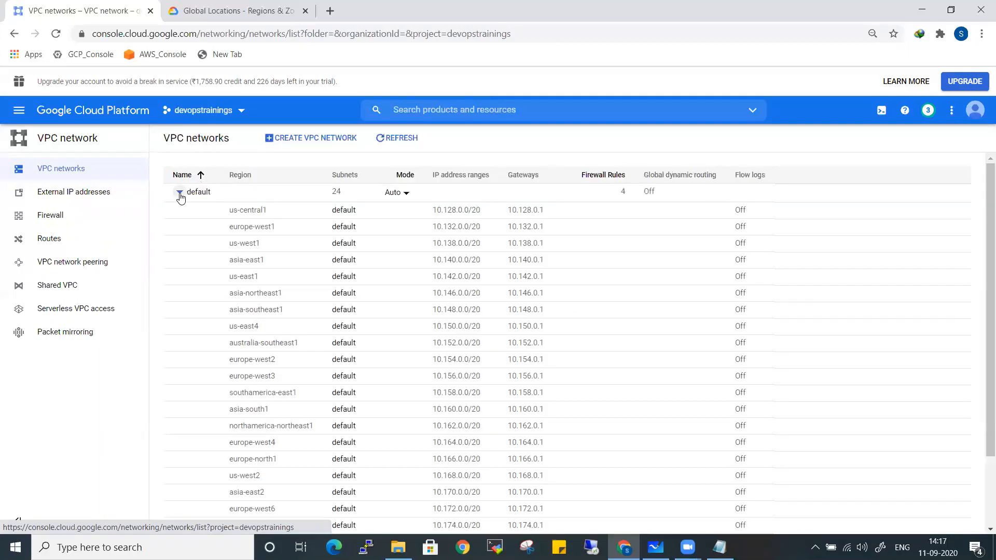
left_click(179, 197)
double_click(271, 192)
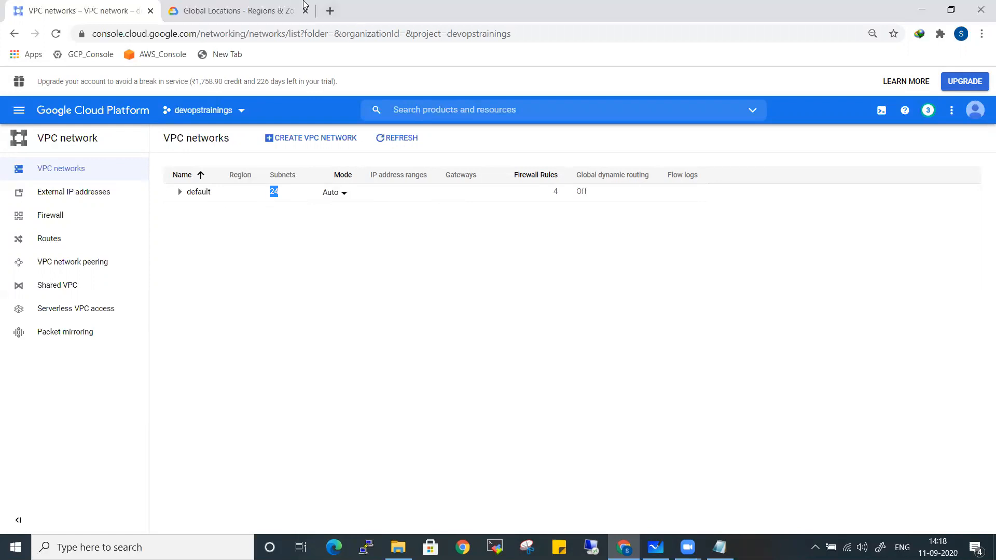
- Check the number of Google Cloud regions on the Global Locations page
left_click(253, 8)
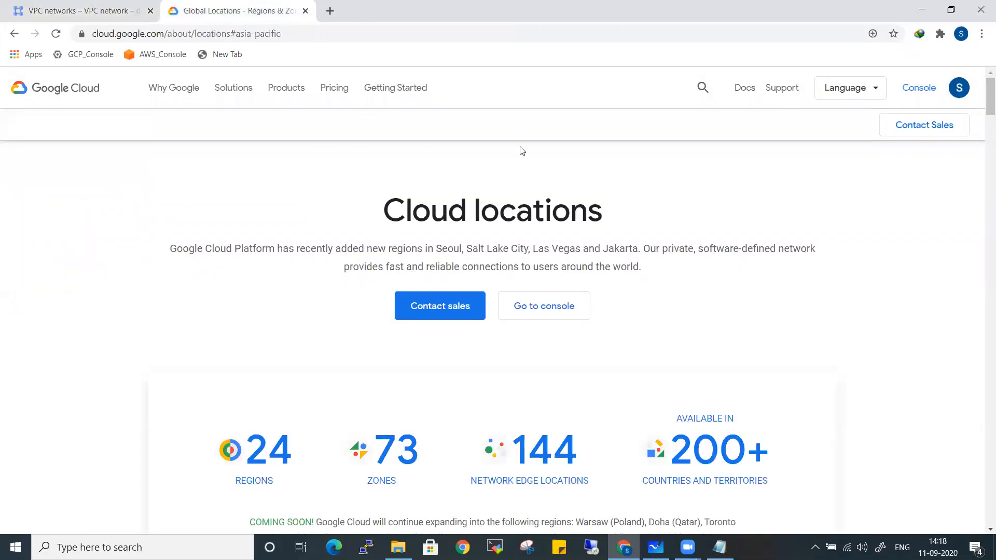
scroll(456, 300, "down", 1)
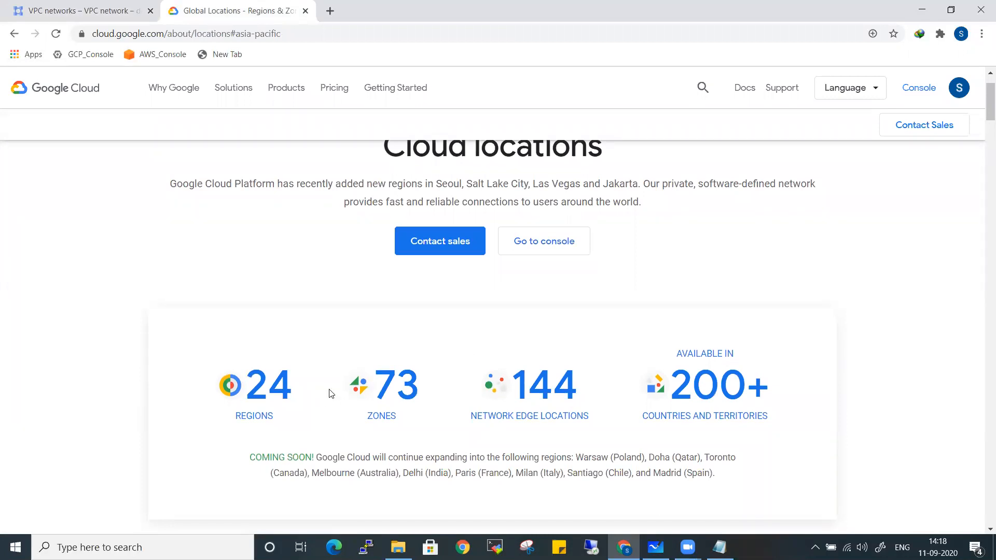
left_click_drag(298, 388, 263, 383)
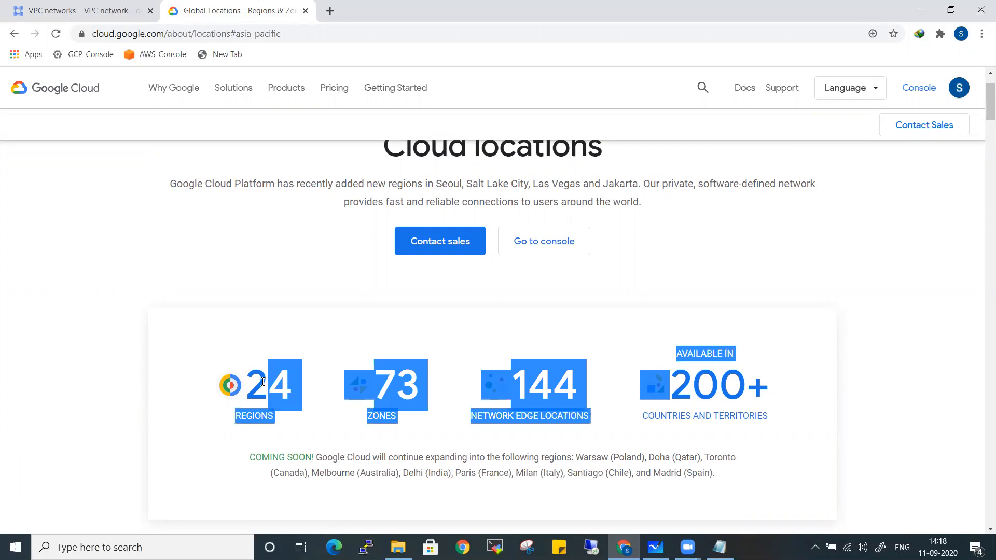
left_click(35, 303)
- Return to the VPC networks list, expand the default network and examine its regions, including asia-south1
left_click(122, 6)
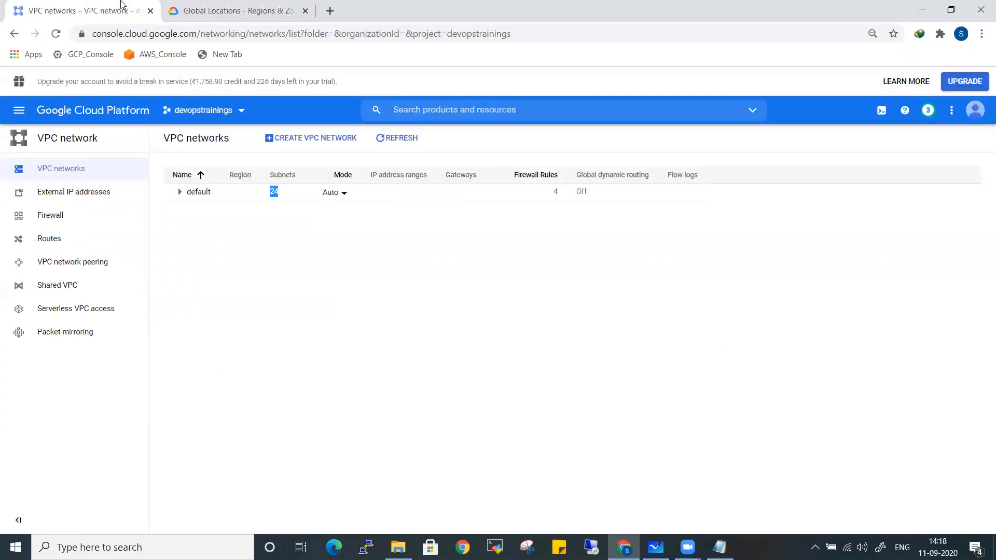
left_click(285, 255)
left_click_drag(285, 201, 275, 192)
left_click(179, 193)
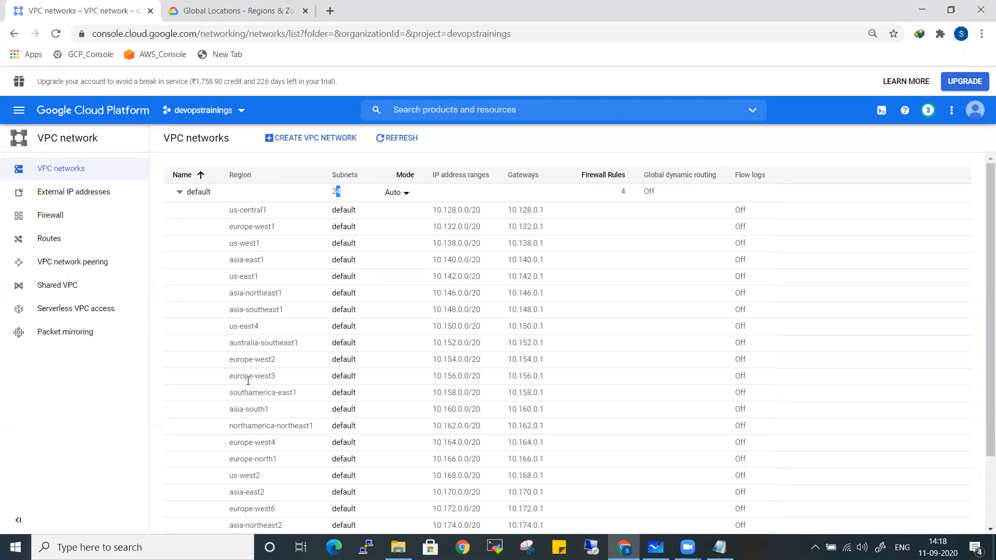
left_click_drag(270, 411, 239, 410)
scroll(289, 244, "down", 2)
scroll(294, 255, "up", 2)
- Check the region count on the Global Locations page, then review the default network's subnets and its subnet mode options
left_click(233, 7)
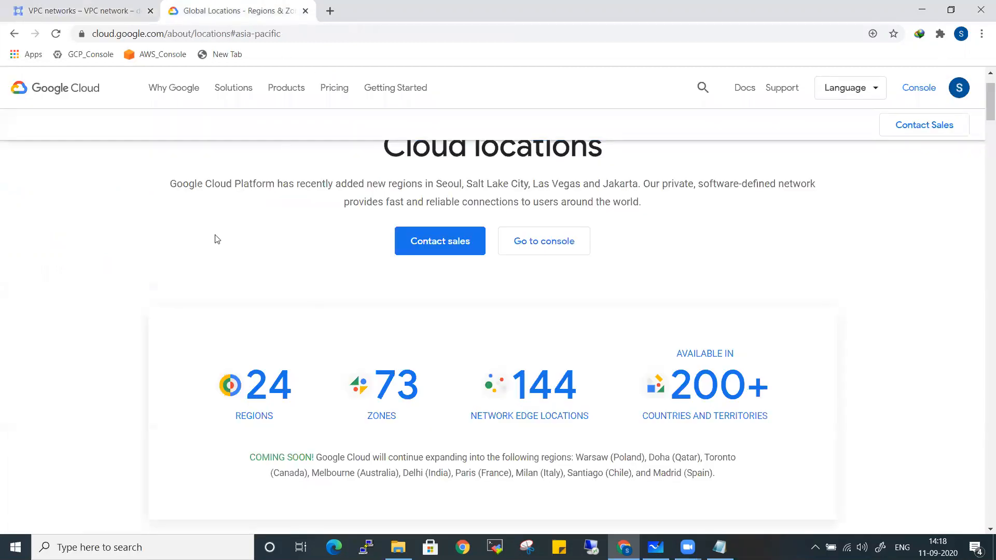
left_click(110, 16)
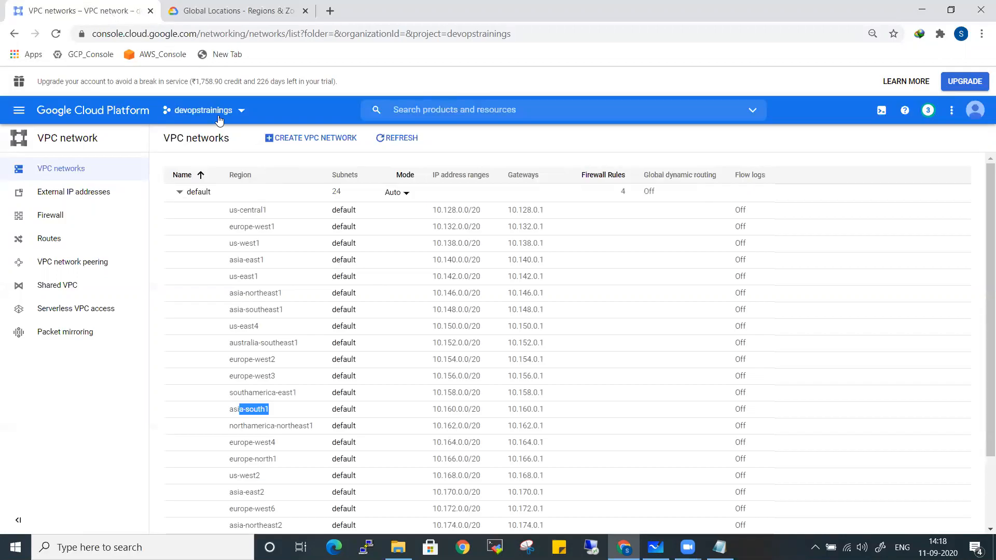
scroll(284, 217, "down", 2)
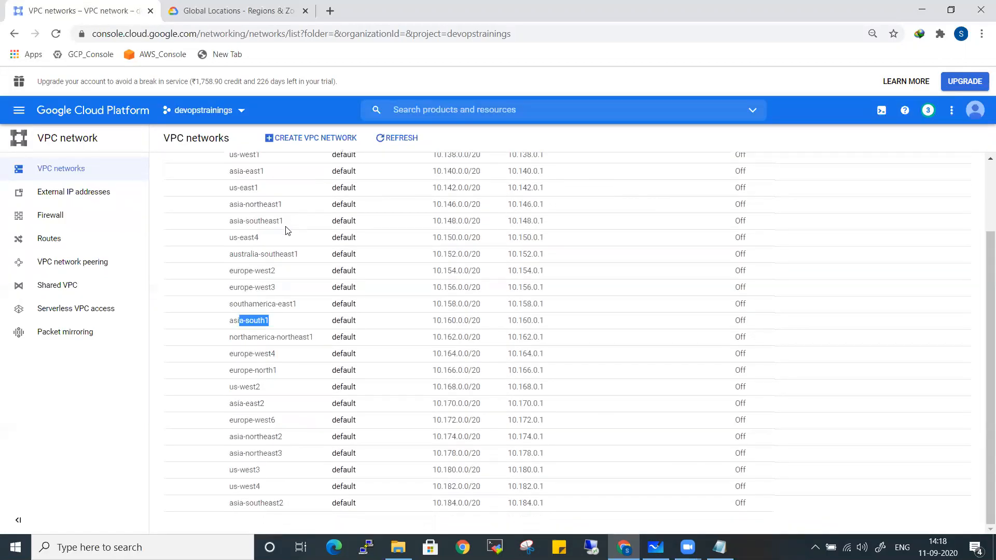
scroll(290, 302, "up", 2)
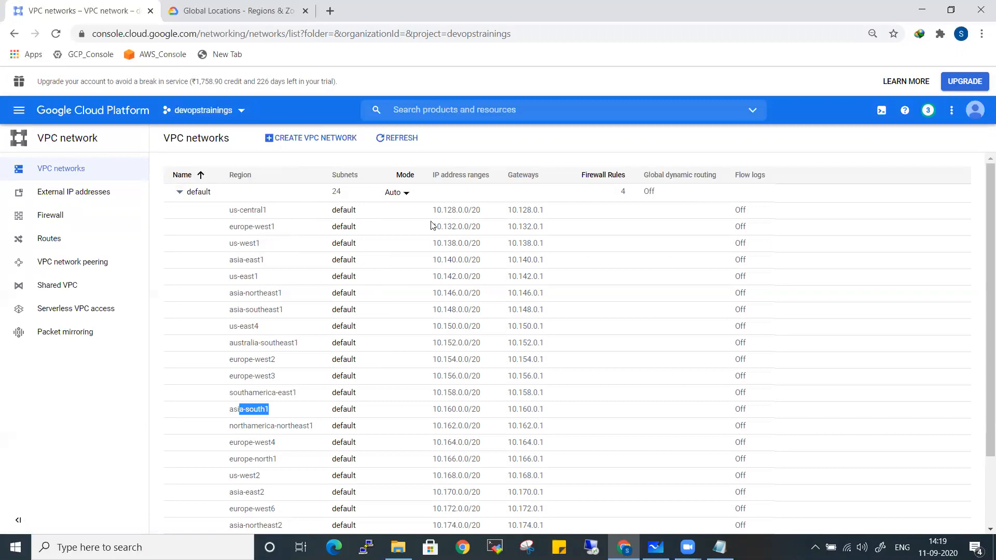
left_click(407, 196)
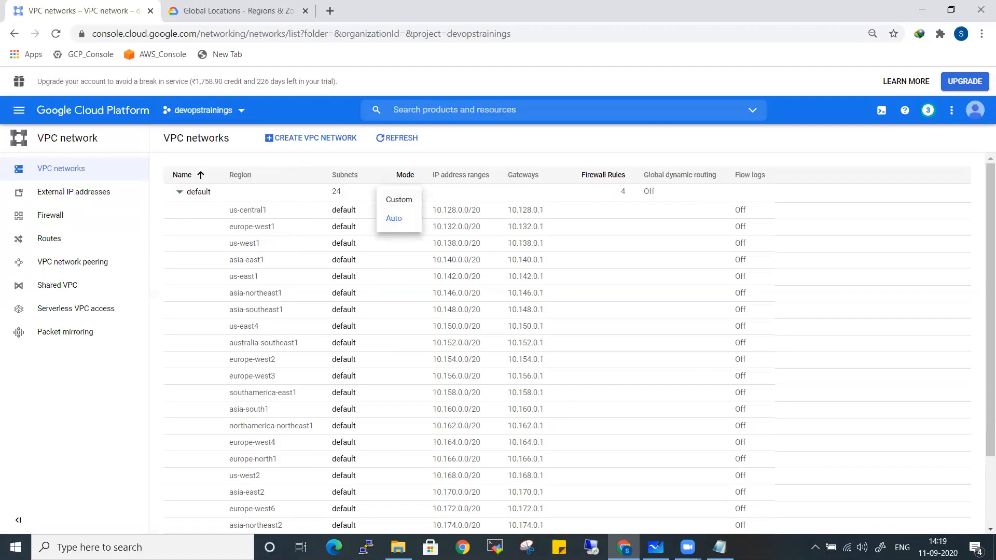
- Switch to Microsoft Whiteboard and write "1. Custom" on a blank area beside the existing notes
left_click(655, 547)
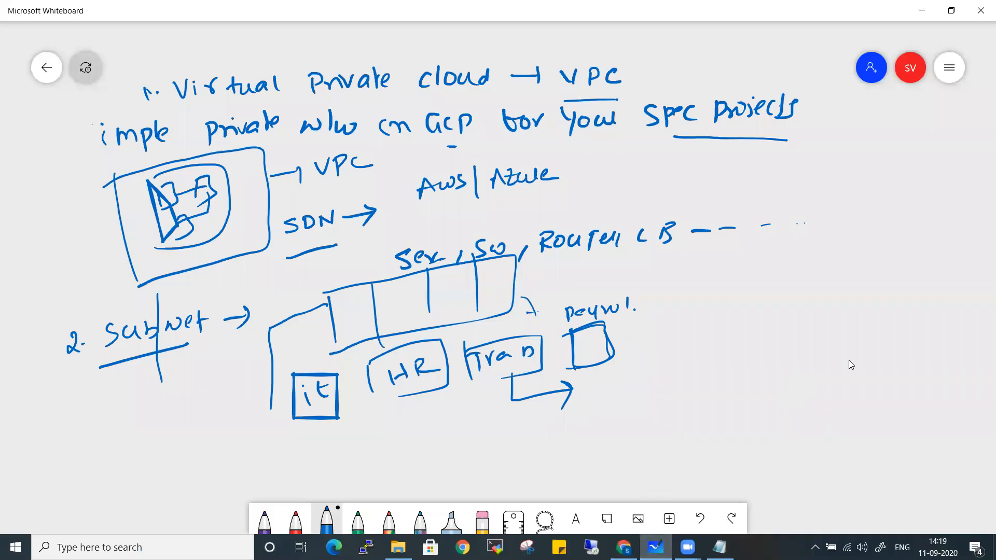
left_click_drag(743, 359, 167, 344)
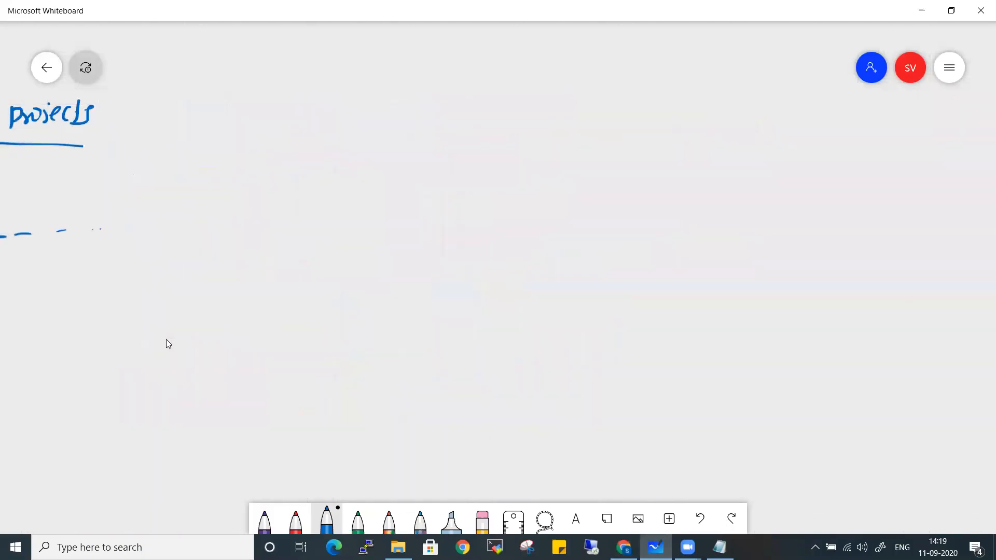
left_click_drag(182, 90, 182, 115)
left_click(190, 107)
mouse_move(224, 88)
left_mouse_down()
mouse_move(214, 101)
mouse_move(225, 105)
left_mouse_up()
left_click_drag(229, 92, 245, 106)
mouse_move(263, 82)
left_mouse_down()
mouse_move(264, 101)
mouse_move(275, 92)
left_mouse_up()
left_click_drag(265, 89, 303, 97)
- Write "2. Auto" below the Custom item and draw an arrow pointing away from it
left_click_drag(183, 168, 196, 182)
left_click(202, 179)
mouse_move(227, 160)
left_mouse_down()
mouse_move(226, 171)
mouse_move(242, 167)
left_mouse_up()
left_click_drag(223, 168, 260, 165)
mouse_move(267, 141)
left_mouse_down()
mouse_move(266, 156)
mouse_move(280, 148)
left_mouse_up()
left_click_drag(283, 148, 283, 150)
left_click_drag(318, 149, 363, 139)
mouse_move(357, 134)
left_mouse_down()
mouse_move(369, 144)
mouse_move(355, 152)
left_mouse_up()
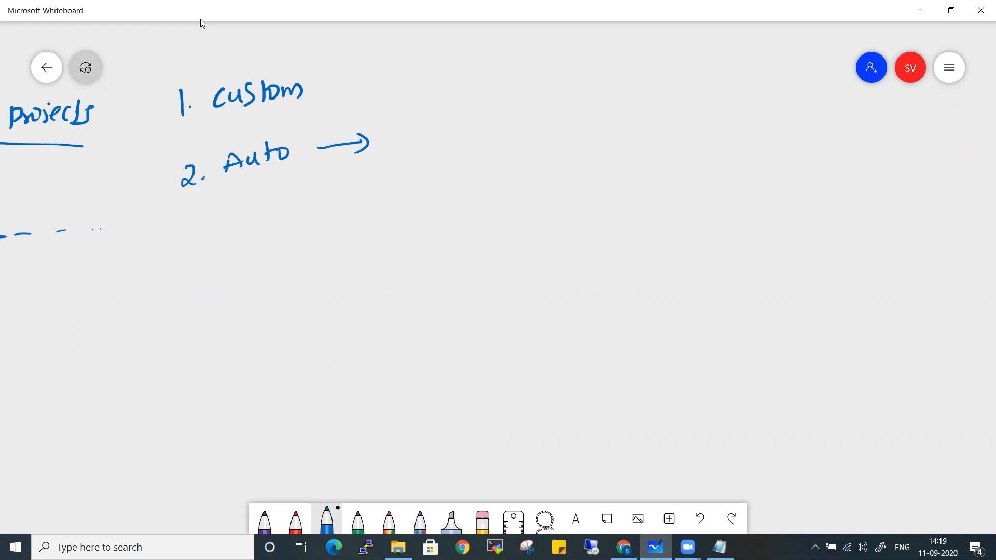
- Write beside the Auto arrow that it creates subnets for all the regions in GCP
left_click_drag(425, 136, 427, 145)
left_click_drag(430, 133, 456, 139)
left_click_drag(468, 131, 477, 140)
mouse_move(482, 122)
left_mouse_down()
mouse_move(485, 142)
mouse_move(499, 138)
left_mouse_up()
left_click_drag(507, 115, 510, 139)
left_click_drag(565, 114, 557, 136)
mouse_move(574, 120)
left_mouse_down()
mouse_move(597, 132)
mouse_move(625, 116)
mouse_move(626, 128)
left_mouse_up()
mouse_move(631, 106)
left_mouse_down()
mouse_move(638, 127)
mouse_move(669, 131)
left_mouse_up()
left_click_drag(670, 117, 685, 122)
mouse_move(685, 124)
left_mouse_down()
mouse_move(697, 110)
mouse_move(734, 125)
left_mouse_up()
left_click(737, 110)
left_click_drag(745, 107, 742, 126)
mouse_move(772, 108)
left_mouse_down()
mouse_move(766, 119)
mouse_move(799, 104)
mouse_move(814, 118)
left_mouse_up()
mouse_move(817, 106)
left_mouse_down()
mouse_move(829, 99)
mouse_move(830, 108)
left_mouse_up()
mouse_move(830, 101)
left_mouse_down()
mouse_move(849, 112)
mouse_move(837, 129)
left_mouse_up()
mouse_move(855, 110)
left_mouse_down()
mouse_move(856, 119)
mouse_move(888, 109)
left_mouse_up()
mouse_move(891, 109)
left_mouse_down()
mouse_move(904, 100)
mouse_move(900, 123)
left_mouse_up()
left_click_drag(909, 109, 923, 127)
left_click_drag(930, 122, 937, 115)
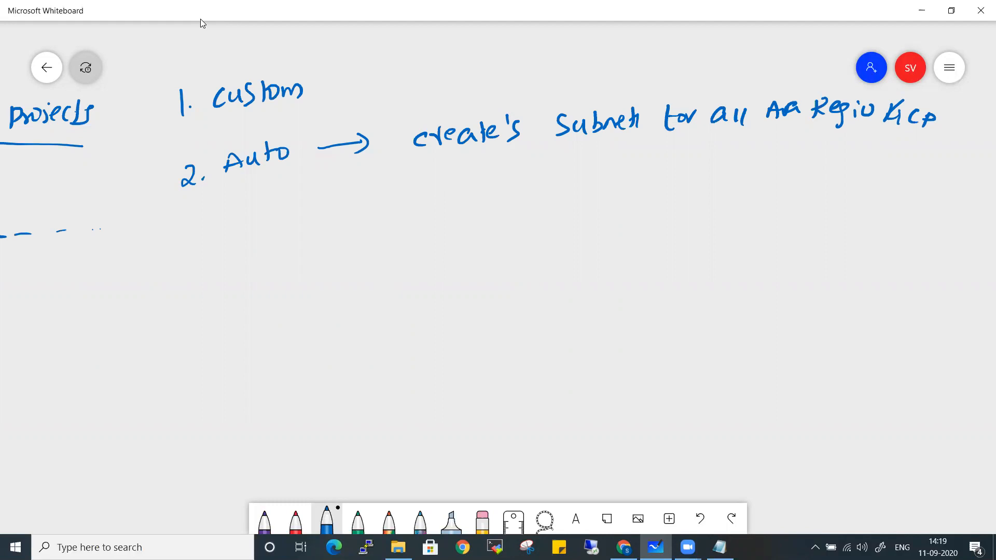
- Write "24 Re → 24 Subnets" under the Auto explanation and link the Custom and Auto items with an arrowed bracket
mouse_move(338, 183)
left_mouse_down()
mouse_move(371, 202)
mouse_move(412, 192)
left_mouse_up()
mouse_move(425, 192)
left_mouse_down()
mouse_move(455, 181)
mouse_move(453, 200)
left_mouse_up()
mouse_move(474, 181)
left_mouse_down()
mouse_move(472, 195)
mouse_move(489, 195)
left_mouse_up()
left_click_drag(496, 183, 506, 199)
left_click_drag(543, 176, 532, 193)
left_click_drag(548, 179, 627, 195)
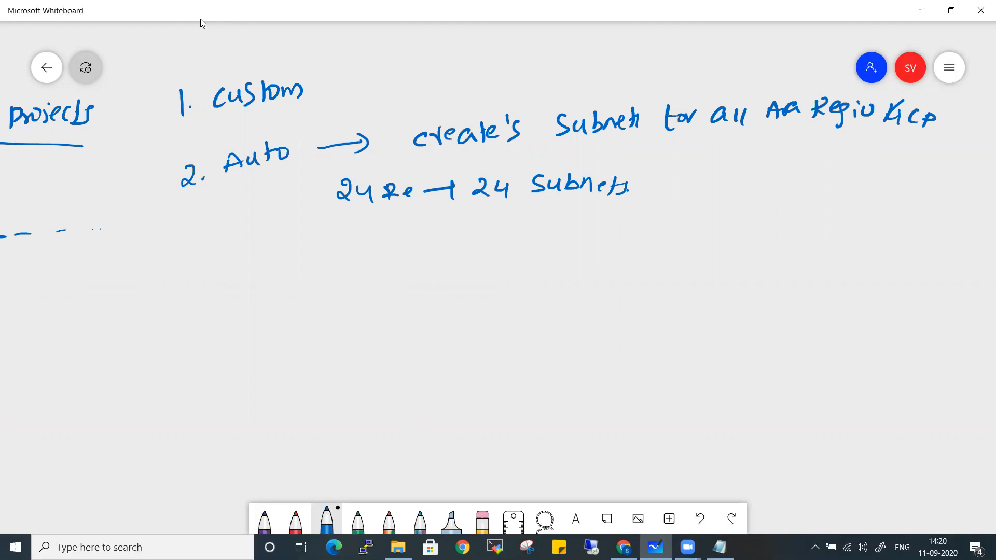
mouse_move(158, 104)
left_mouse_down()
mouse_move(148, 192)
mouse_move(161, 188)
mouse_move(164, 107)
mouse_move(158, 120)
left_mouse_up()
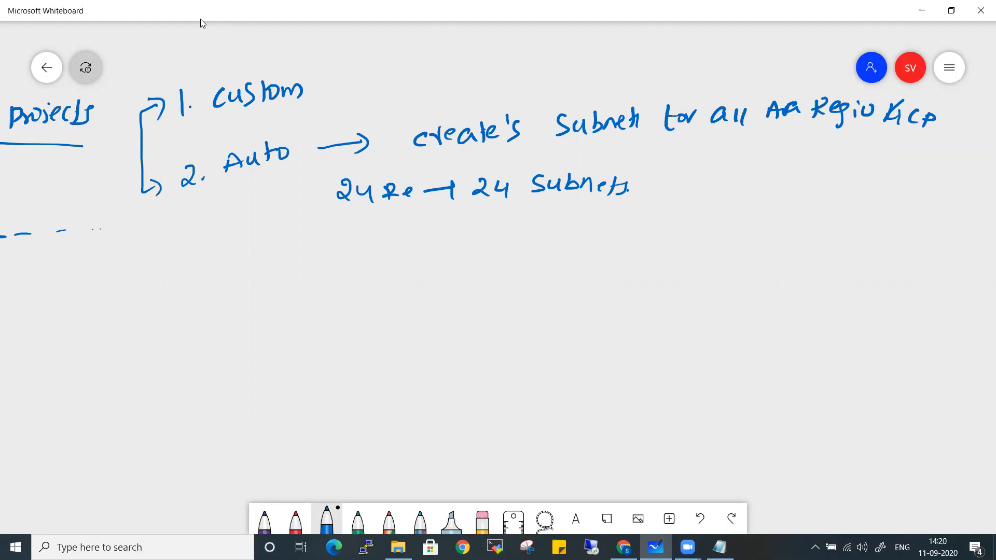
- Underline "Auto" and write "easy to setup & use" below the 24 subnets note
left_click_drag(248, 181, 298, 168)
mouse_move(383, 228)
left_mouse_down()
mouse_move(389, 238)
mouse_move(407, 233)
left_mouse_up()
mouse_move(417, 220)
left_mouse_down()
mouse_move(425, 237)
mouse_move(454, 228)
left_mouse_up()
left_click_drag(467, 220, 463, 213)
mouse_move(492, 213)
left_mouse_down()
mouse_move(481, 226)
mouse_move(504, 222)
left_mouse_up()
mouse_move(511, 205)
left_mouse_down()
mouse_move(512, 224)
mouse_move(534, 229)
left_mouse_up()
mouse_move(549, 210)
left_mouse_down()
mouse_move(558, 208)
mouse_move(557, 230)
left_mouse_up()
mouse_move(581, 210)
left_mouse_down()
mouse_move(585, 220)
mouse_move(596, 209)
left_mouse_up()
mouse_move(611, 209)
left_mouse_down()
mouse_move(603, 223)
mouse_move(629, 221)
left_mouse_up()
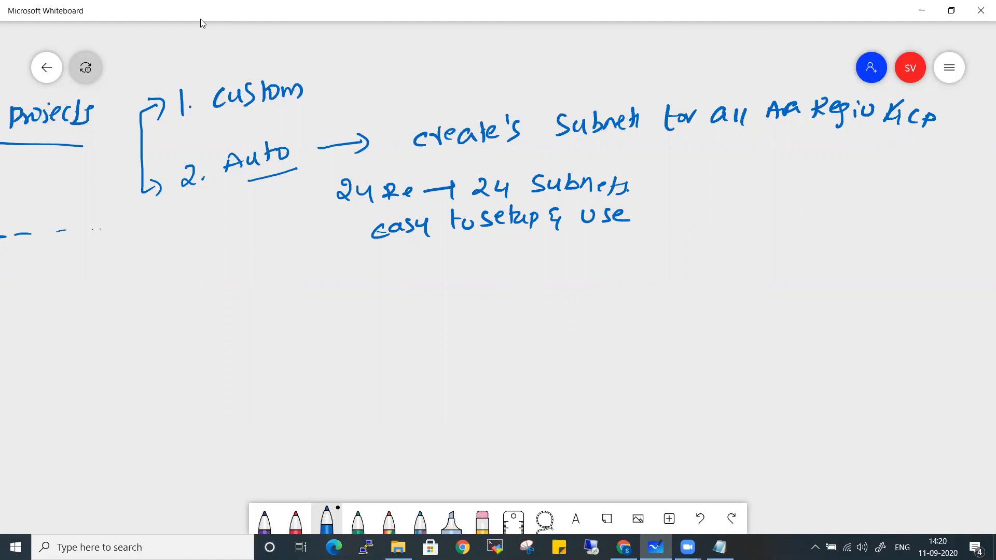
- Draw a double arrow under "Auto", and bracket the two notes about 24 subnets and easy setup with the label "Resource"
mouse_move(239, 208)
left_mouse_down()
mouse_move(269, 197)
mouse_move(267, 209)
mouse_move(232, 217)
left_mouse_up()
mouse_move(648, 190)
left_mouse_down()
mouse_move(657, 193)
mouse_move(642, 221)
left_mouse_up()
left_click_drag(667, 209, 691, 214)
mouse_move(717, 192)
left_mouse_down()
mouse_move(718, 207)
mouse_move(732, 202)
left_mouse_up()
mouse_move(737, 199)
left_mouse_down()
mouse_move(743, 193)
mouse_move(749, 208)
mouse_move(767, 198)
left_mouse_up()
left_click_drag(769, 198, 812, 208)
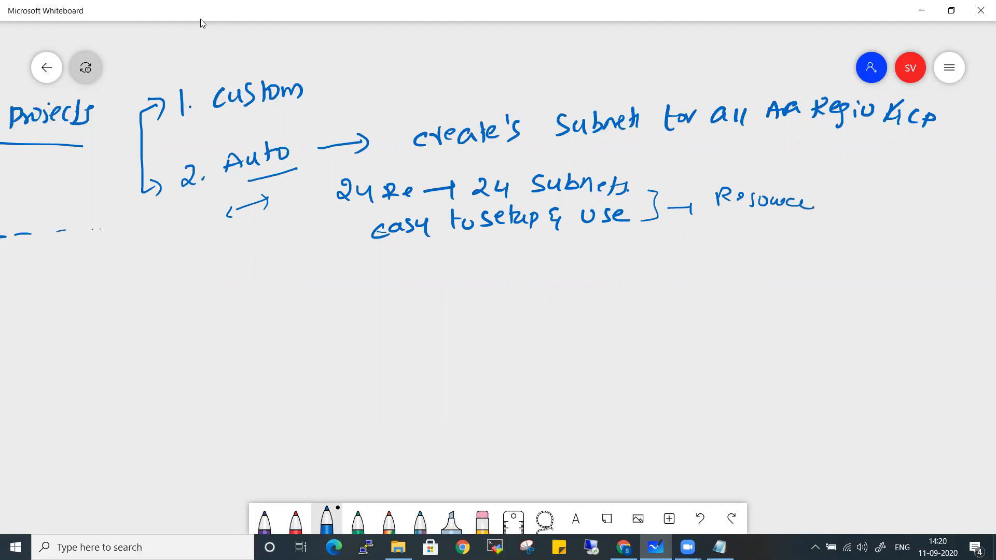
- Draw three boxes labelled "IP" with vertical dividers between them, and write "24 Sub" beside them
mouse_move(349, 311)
left_mouse_down()
mouse_move(349, 274)
mouse_move(393, 290)
mouse_move(349, 310)
left_mouse_up()
mouse_move(465, 300)
left_mouse_down()
mouse_move(509, 263)
mouse_move(464, 299)
left_mouse_up()
mouse_move(587, 268)
left_mouse_down()
mouse_move(583, 301)
mouse_move(647, 309)
mouse_move(571, 299)
left_mouse_up()
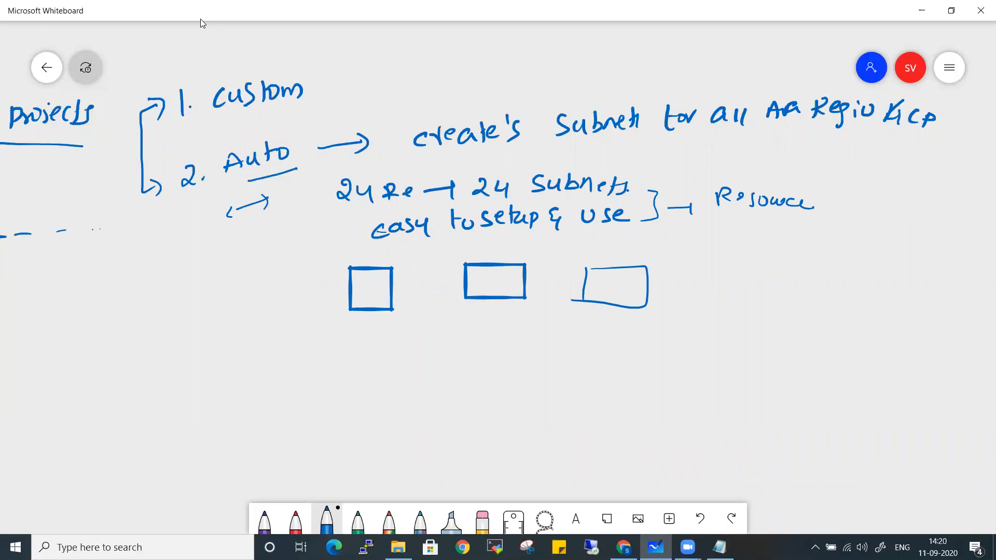
mouse_move(348, 326)
left_mouse_down()
mouse_move(350, 341)
mouse_move(359, 335)
left_mouse_up()
left_click_drag(421, 251, 421, 348)
mouse_move(486, 318)
left_mouse_down()
mouse_move(487, 332)
mouse_move(508, 321)
left_mouse_up()
left_click_drag(562, 244, 555, 352)
left_click_drag(600, 319, 600, 333)
mouse_move(612, 333)
left_mouse_down()
mouse_move(613, 317)
mouse_move(613, 325)
left_mouse_up()
mouse_move(712, 253)
left_mouse_down()
mouse_move(726, 269)
mouse_move(764, 269)
left_mouse_up()
mouse_move(779, 256)
left_mouse_down()
mouse_move(792, 269)
mouse_move(808, 265)
mouse_move(799, 271)
left_mouse_up()
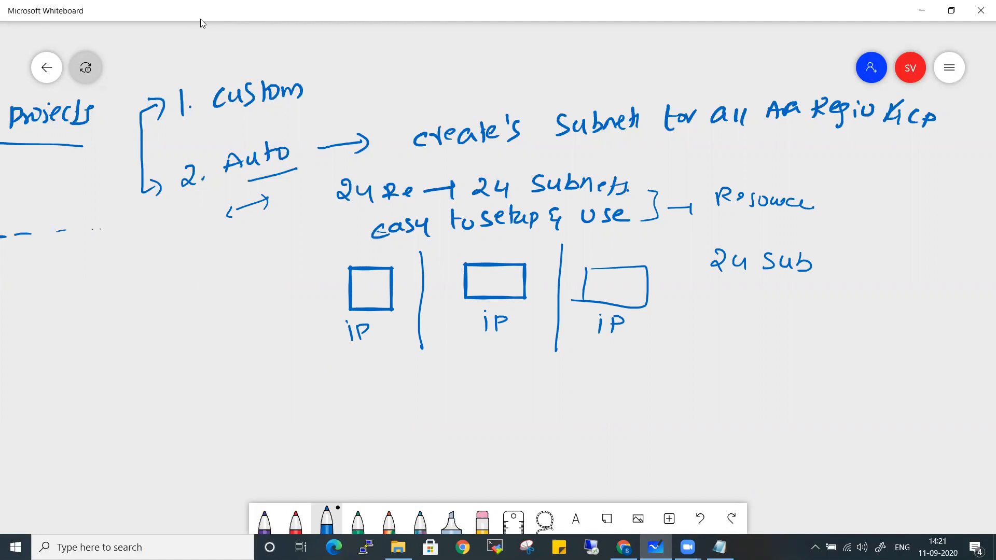
- Switch to the Google Cloud console, dismiss the mode options and examine the subnets' IP address ranges, including us-central1's
left_click(624, 547)
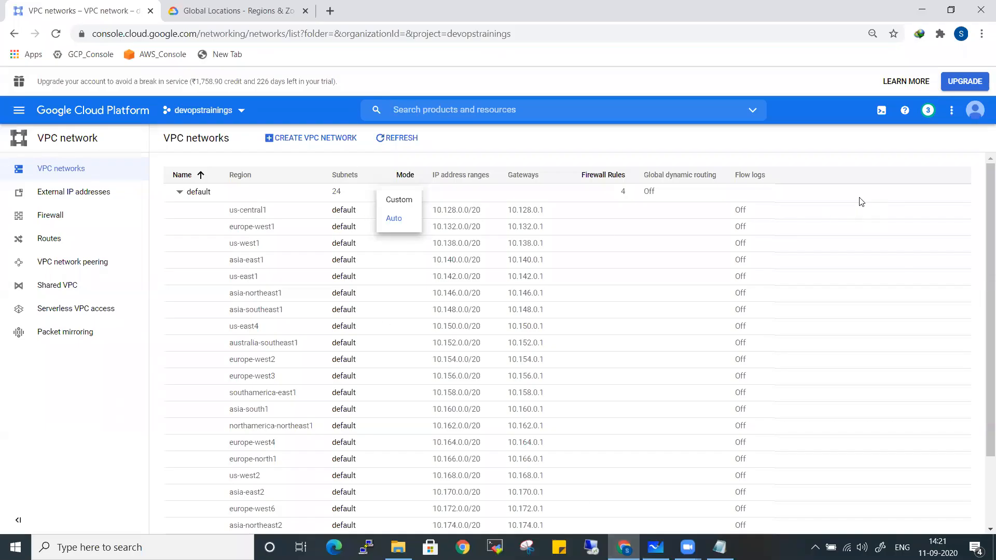
left_click(859, 199)
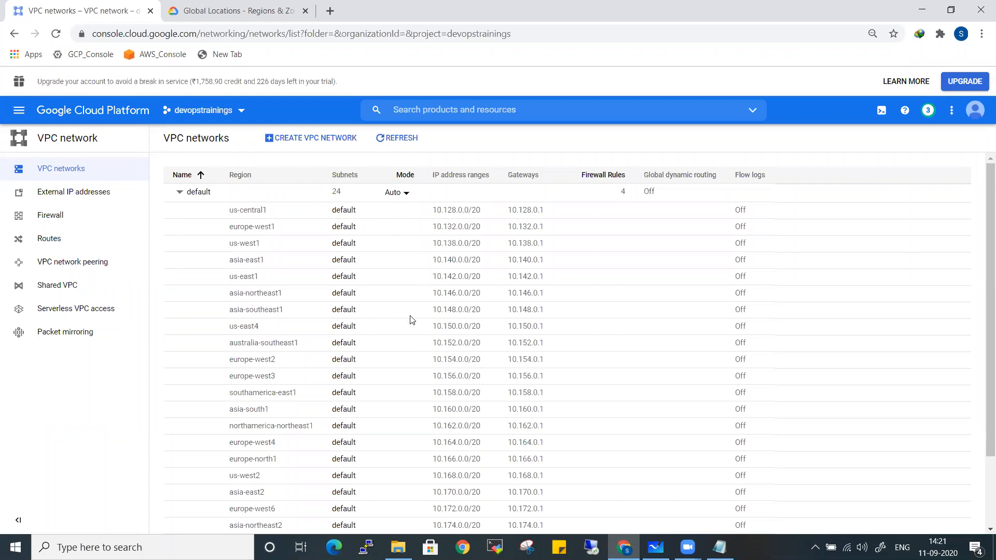
scroll(411, 319, "down", 3)
scroll(470, 349, "up", 3)
left_click_drag(487, 209, 434, 208)
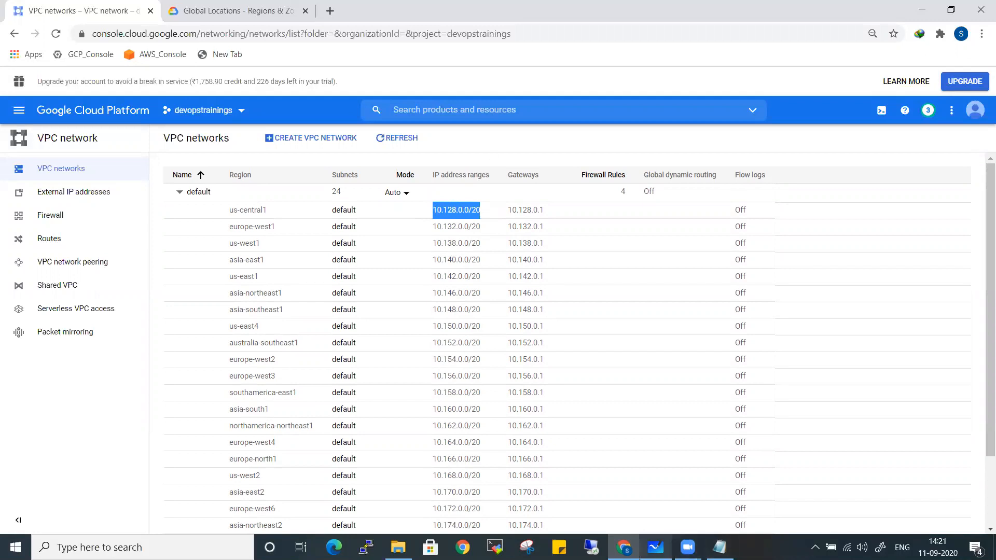
- Switch to Microsoft Whiteboard and write "1504" twice in the empty area beside the IP boxes
left_click(655, 547)
mouse_move(202, 326)
left_mouse_down()
mouse_move(196, 342)
mouse_move(228, 319)
left_mouse_up()
left_click_drag(244, 311, 253, 324)
mouse_move(176, 356)
left_mouse_down()
mouse_move(194, 346)
mouse_move(193, 363)
left_mouse_up()
left_click_drag(108, 385, 100, 394)
mouse_move(120, 376)
left_mouse_down()
mouse_move(112, 385)
mouse_move(138, 369)
left_mouse_up()
left_click_drag(137, 363, 153, 375)
left_click(163, 370)
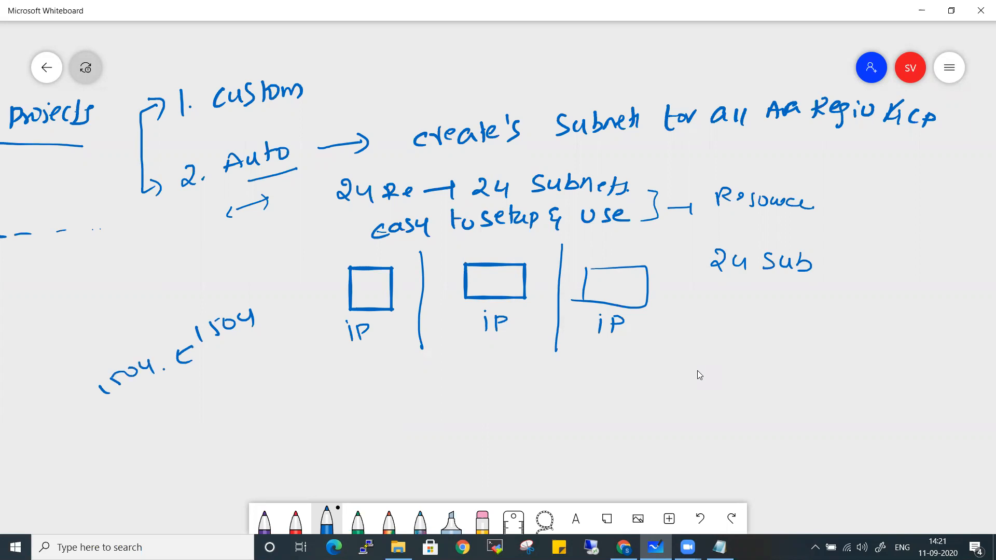
- Cross out the "1504" notes beside the IP boxes and erase them
left_click_drag(158, 323, 187, 382)
mouse_move(203, 310)
left_mouse_down()
mouse_move(223, 330)
mouse_move(194, 361)
left_mouse_up()
mouse_move(130, 367)
left_mouse_down()
mouse_move(147, 357)
mouse_move(152, 381)
left_mouse_up()
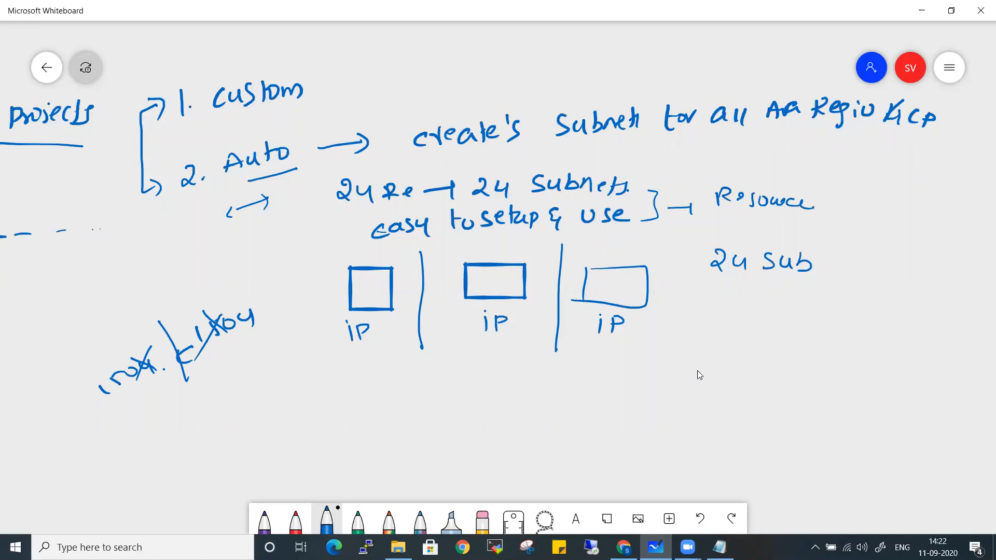
mouse_move(251, 311)
left_mouse_down()
mouse_move(104, 396)
mouse_move(132, 349)
mouse_move(156, 340)
mouse_move(138, 363)
left_mouse_up()
mouse_move(197, 349)
left_mouse_down()
mouse_move(226, 321)
mouse_move(189, 373)
left_mouse_up()
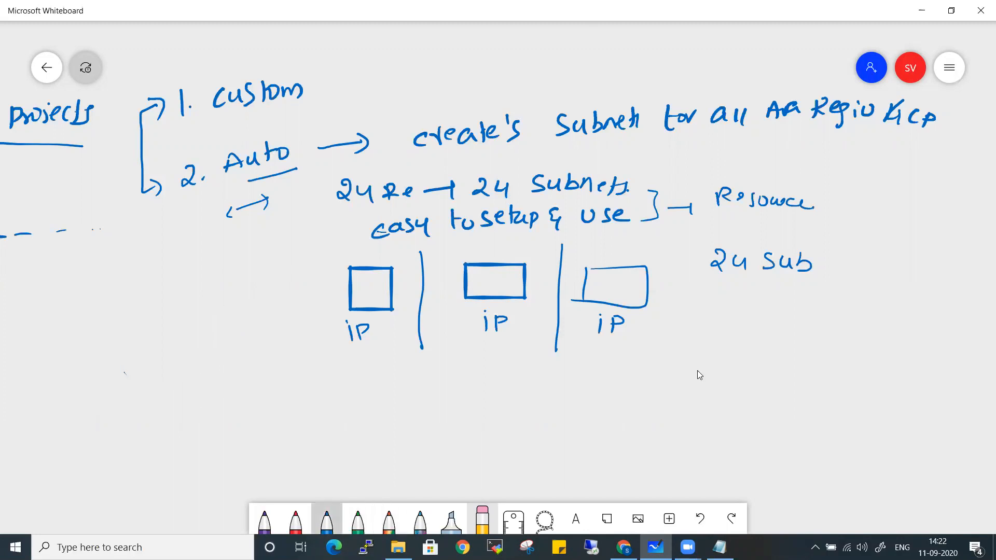
- Write "Mum." with the blue pen in the cleared area and "VM 1" below it
left_click(327, 521)
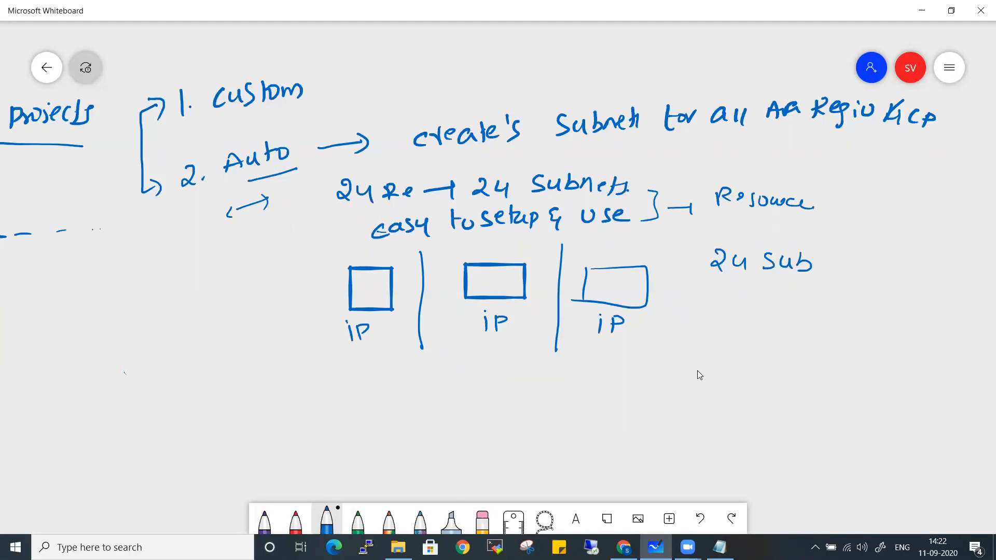
mouse_move(66, 358)
left_mouse_down()
mouse_move(67, 368)
mouse_move(91, 357)
left_mouse_up()
mouse_move(94, 343)
left_mouse_down()
mouse_move(96, 356)
mouse_move(110, 349)
left_mouse_up()
mouse_move(81, 398)
left_mouse_down()
mouse_move(86, 410)
mouse_move(93, 396)
left_mouse_up()
mouse_move(96, 395)
left_mouse_down()
mouse_move(99, 404)
mouse_move(127, 400)
left_mouse_up()
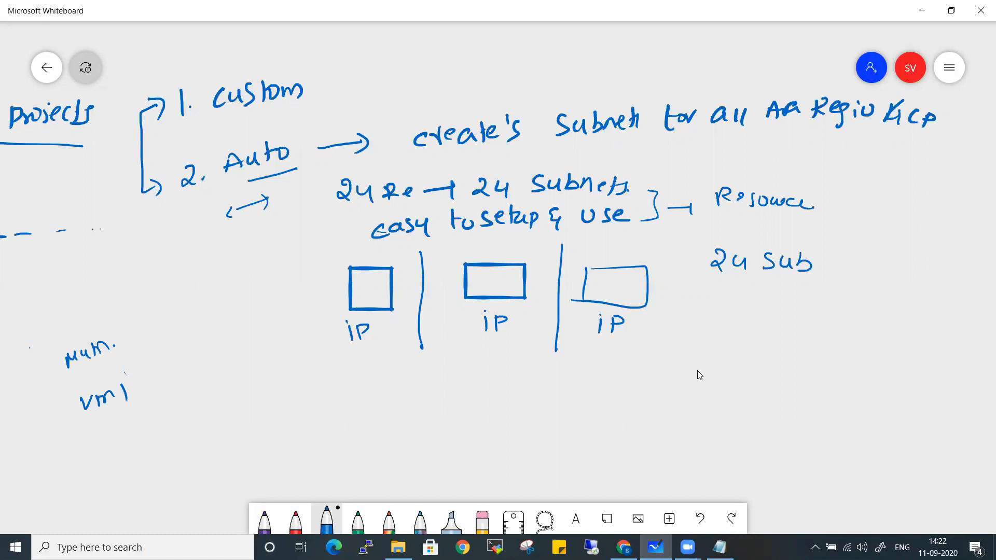
- Draw a vertical divider beside the VM 1 note and write "24 Su | 24 re" with a crossed underline
left_click_drag(141, 313, 160, 411)
left_click_drag(160, 315, 173, 328)
left_click_drag(177, 309, 187, 325)
left_click_drag(199, 303, 196, 320)
mouse_move(212, 307)
left_mouse_down()
mouse_move(206, 314)
mouse_move(227, 331)
left_mouse_up()
left_click_drag(232, 306, 253, 316)
mouse_move(254, 303)
left_mouse_down()
mouse_move(260, 313)
mouse_move(292, 299)
left_mouse_up()
mouse_move(192, 340)
left_mouse_down()
mouse_move(255, 323)
mouse_move(213, 329)
left_mouse_up()
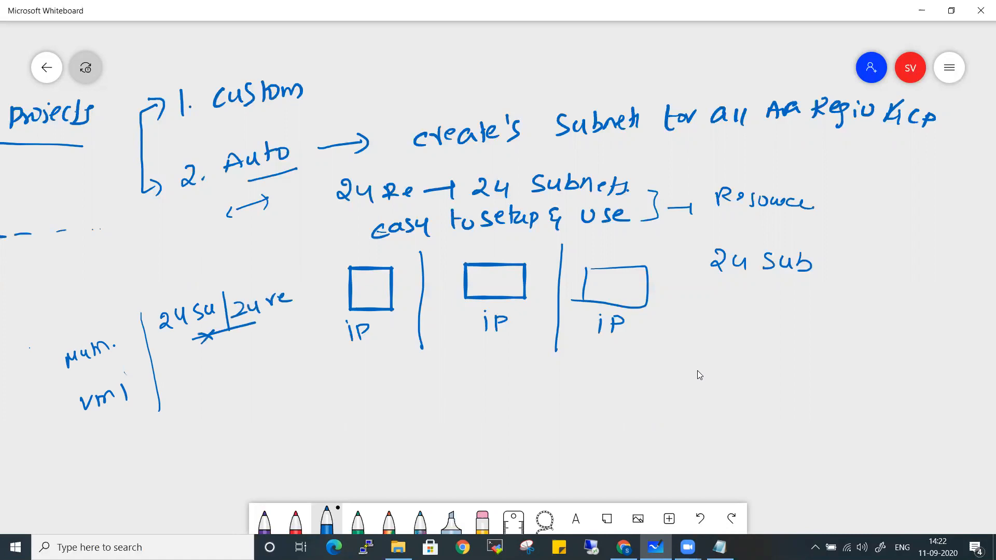
- Draw an arrow from VM 1 to "1 Su" with a box labelled "Mum", and extend the underline below "24 re"
mouse_move(140, 389)
left_mouse_down()
mouse_move(173, 379)
mouse_move(191, 385)
left_mouse_up()
mouse_move(208, 365)
left_mouse_down()
mouse_move(200, 377)
mouse_move(294, 349)
mouse_move(229, 373)
mouse_move(242, 392)
mouse_move(275, 386)
left_mouse_up()
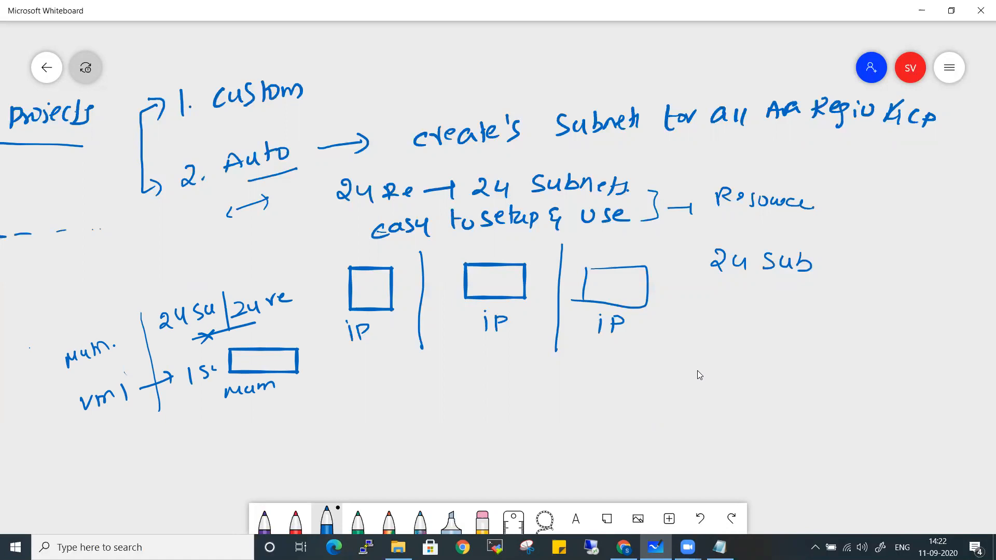
left_click_drag(255, 323, 296, 309)
- Draw an arrow upward from "Auto" and write "x Production envi" at its end
left_click_drag(306, 136, 336, 111)
mouse_move(326, 107)
left_mouse_down()
mouse_move(334, 120)
mouse_move(365, 99)
left_mouse_up()
mouse_move(361, 92)
left_mouse_down()
mouse_move(355, 109)
mouse_move(383, 98)
left_mouse_up()
left_click_drag(376, 85, 403, 83)
mouse_move(413, 80)
left_mouse_down()
mouse_move(423, 67)
mouse_move(445, 76)
left_mouse_up()
left_click_drag(457, 62, 456, 77)
left_click_drag(451, 67, 488, 59)
left_click_drag(487, 62, 519, 61)
left_click_drag(521, 61, 544, 47)
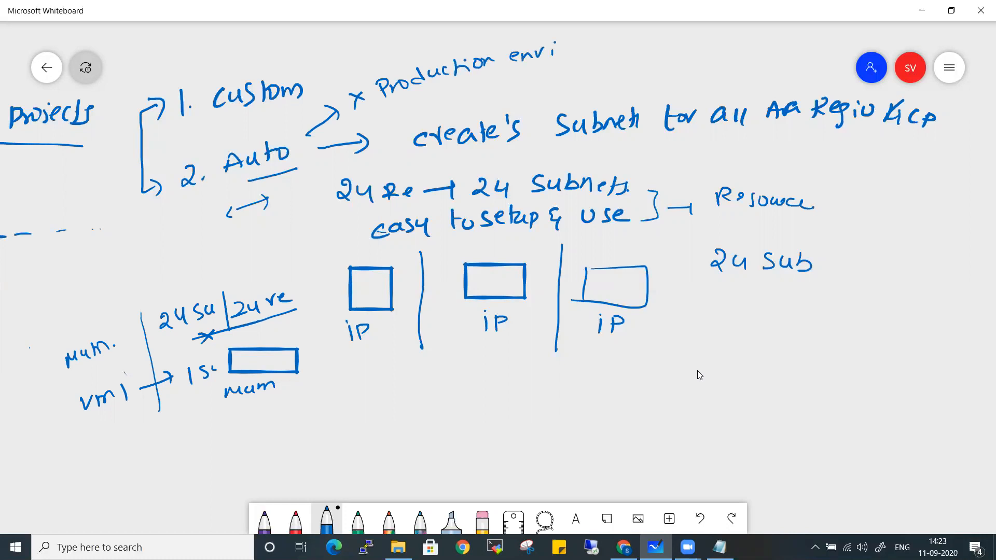
- Write "GCP" below the IP boxes and draw a box beside it containing "VM" and "10.1.0.10"
mouse_move(353, 382)
left_mouse_down()
mouse_move(343, 408)
mouse_move(357, 403)
left_mouse_up()
mouse_move(371, 388)
left_mouse_down()
mouse_move(369, 402)
mouse_move(383, 385)
mouse_move(405, 427)
left_mouse_up()
mouse_move(399, 370)
left_mouse_down()
mouse_move(431, 368)
mouse_move(521, 427)
mouse_move(405, 427)
mouse_move(433, 373)
mouse_move(458, 383)
mouse_move(413, 415)
mouse_move(422, 399)
mouse_move(437, 408)
left_mouse_up()
mouse_move(446, 398)
left_mouse_down()
mouse_move(449, 413)
mouse_move(457, 408)
left_mouse_up()
left_click_drag(471, 395, 492, 409)
left_click_drag(507, 395, 506, 396)
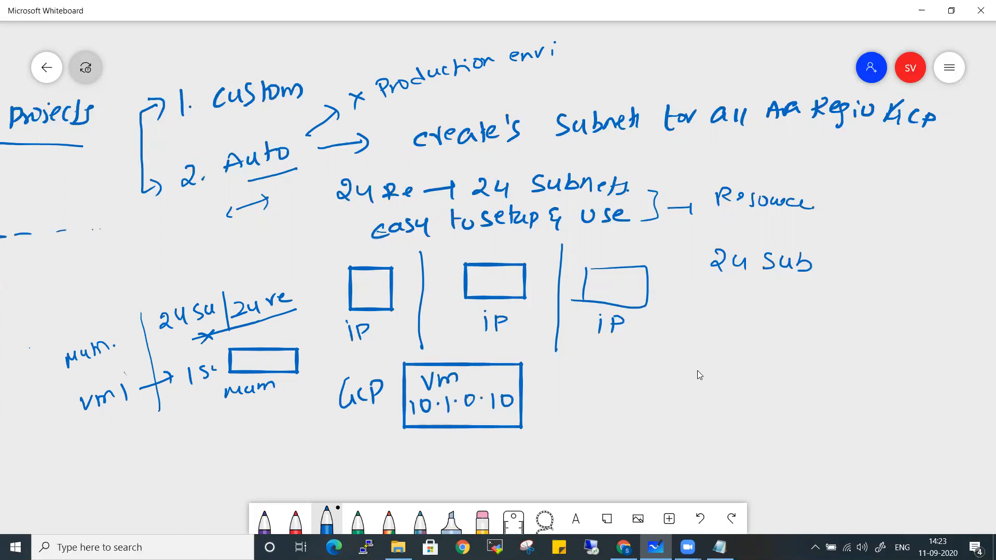
- Write "Datacenter" under the "24 Sub" note and draw an empty box below it
left_click_drag(715, 321, 716, 336)
left_click_drag(714, 322, 718, 336)
left_click_drag(741, 326, 745, 334)
left_click_drag(751, 319, 752, 335)
left_click_drag(748, 323, 770, 332)
left_click_drag(785, 317, 784, 330)
left_click_drag(789, 326, 809, 329)
mouse_move(817, 311)
left_mouse_down()
mouse_move(818, 328)
mouse_move(834, 316)
left_mouse_up()
left_click_drag(832, 325, 839, 319)
mouse_move(726, 418)
left_mouse_down()
mouse_move(726, 364)
mouse_move(896, 412)
mouse_move(727, 415)
left_mouse_up()
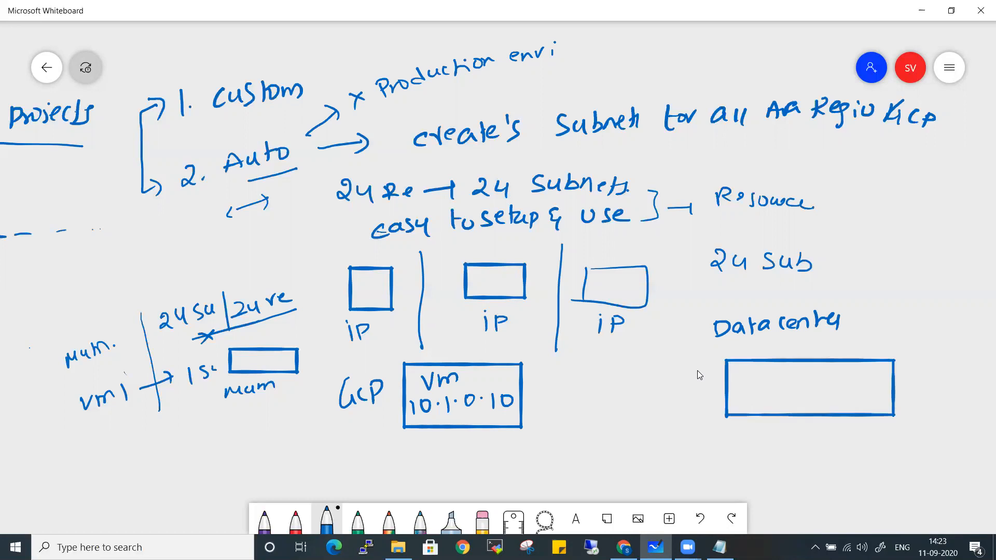
- Write "10.1.0.10" inside the Datacenter box and draw a line from the GCP VM box toward it
left_click_drag(751, 373, 751, 387)
mouse_move(766, 372)
left_mouse_down()
mouse_move(791, 388)
mouse_move(810, 376)
mouse_move(833, 387)
left_mouse_up()
left_click(775, 383)
left_click(799, 384)
left_click(806, 377)
left_click(819, 382)
left_click_drag(844, 372, 844, 373)
left_click_drag(520, 385, 698, 390)
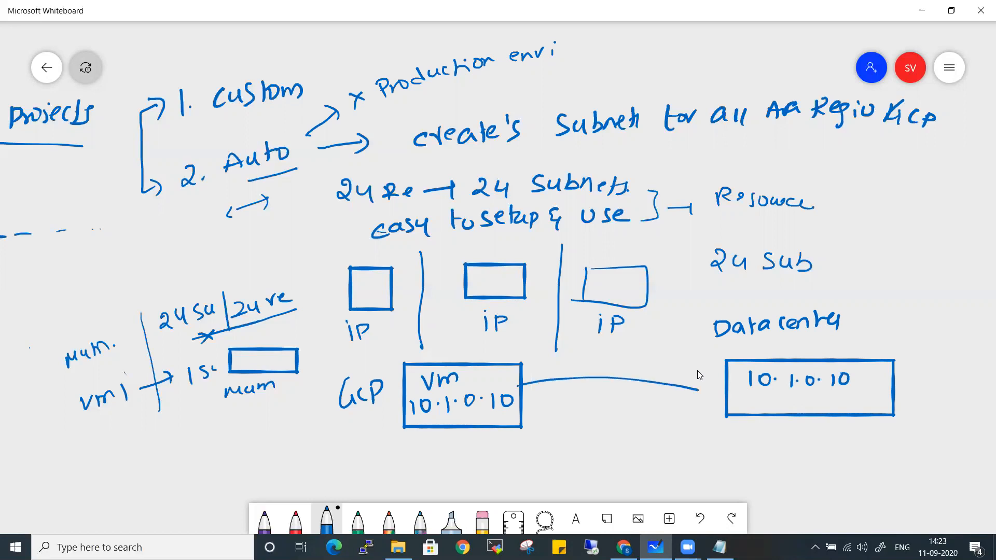
- Add arrowheads, a cross and a vertical divider to the GCP–Datacenter link, and underline the Datacenter IP
mouse_move(533, 370)
left_mouse_down()
mouse_move(528, 389)
mouse_move(545, 395)
left_mouse_up()
left_click_drag(604, 367, 624, 395)
left_click_drag(624, 367, 589, 390)
left_click_drag(548, 333, 538, 458)
left_click_drag(247, 456, 262, 470)
mouse_move(246, 458)
left_mouse_down()
mouse_move(240, 465)
mouse_move(254, 469)
left_mouse_up()
left_click_drag(780, 403, 812, 405)
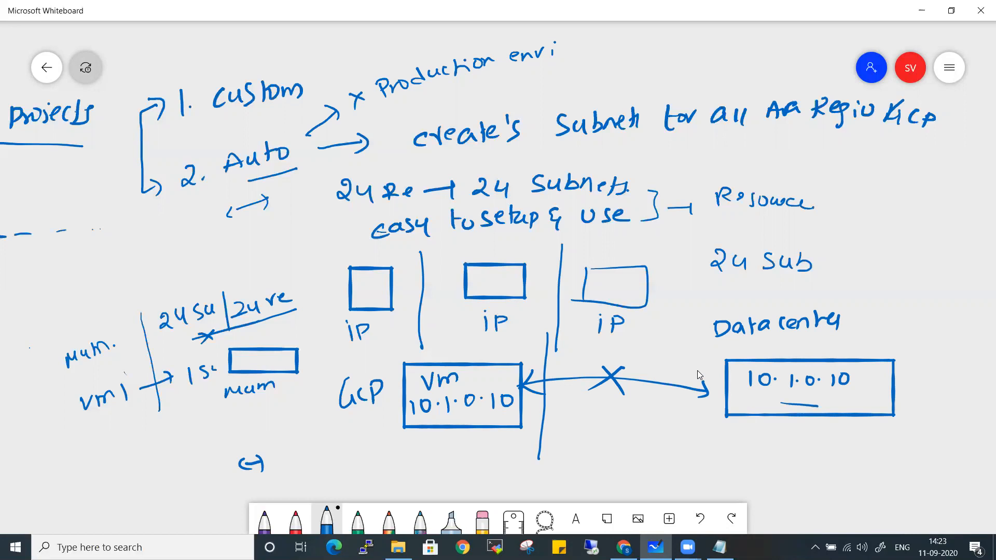
mouse_move(228, 190)
left_mouse_down()
mouse_move(241, 200)
mouse_move(226, 203)
left_mouse_up()
- Write the heading "Custom mode" followed by an arrow on a blank area of the whiteboard
left_click_drag(618, 380, 9, 376)
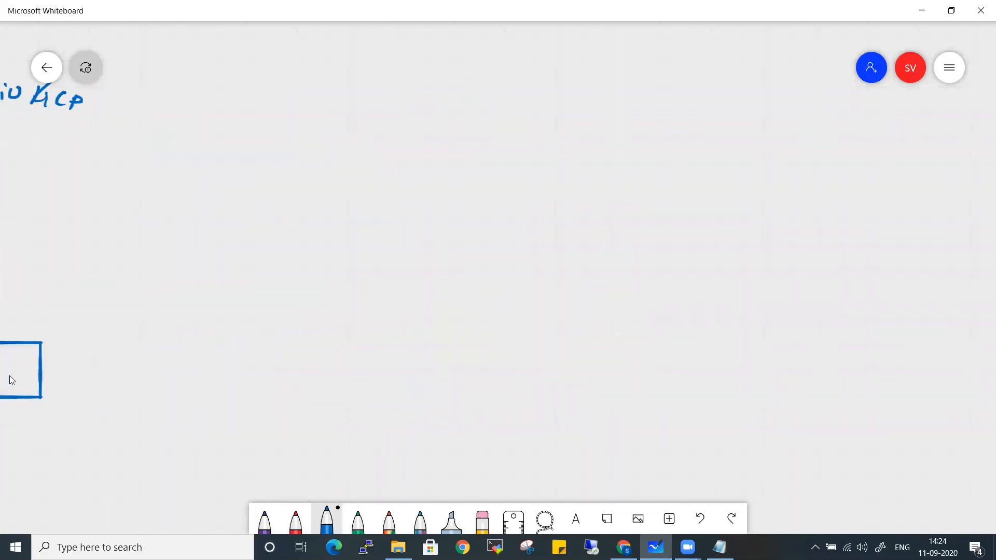
left_click_drag(151, 109, 151, 127)
left_click_drag(157, 116, 174, 126)
mouse_move(184, 110)
left_mouse_down()
mouse_move(176, 126)
mouse_move(192, 122)
left_mouse_up()
left_click_drag(193, 111, 231, 116)
left_click_drag(255, 113, 270, 111)
mouse_move(286, 105)
left_mouse_down()
mouse_move(278, 111)
mouse_move(296, 112)
left_mouse_up()
left_click_drag(304, 107, 353, 105)
left_click_drag(347, 95, 354, 111)
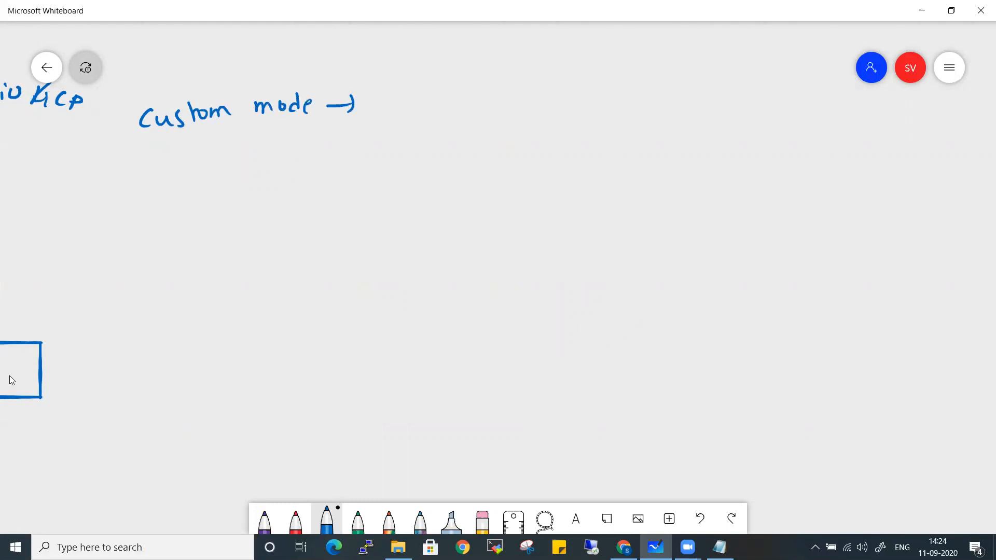
- Write "No subnets Auto" beside the arrow of the "Custom mode" heading
left_click_drag(452, 91, 473, 107)
left_click_drag(485, 93, 517, 98)
mouse_move(529, 84)
left_mouse_down()
mouse_move(534, 96)
mouse_move(543, 84)
left_mouse_up()
mouse_move(550, 93)
left_mouse_down()
mouse_move(556, 80)
mouse_move(566, 89)
left_mouse_up()
left_click_drag(563, 94, 585, 77)
left_click_drag(578, 87, 595, 91)
mouse_move(605, 78)
left_mouse_down()
mouse_move(596, 94)
mouse_move(645, 90)
left_mouse_up()
left_click_drag(647, 78, 666, 90)
left_click_drag(661, 79, 675, 78)
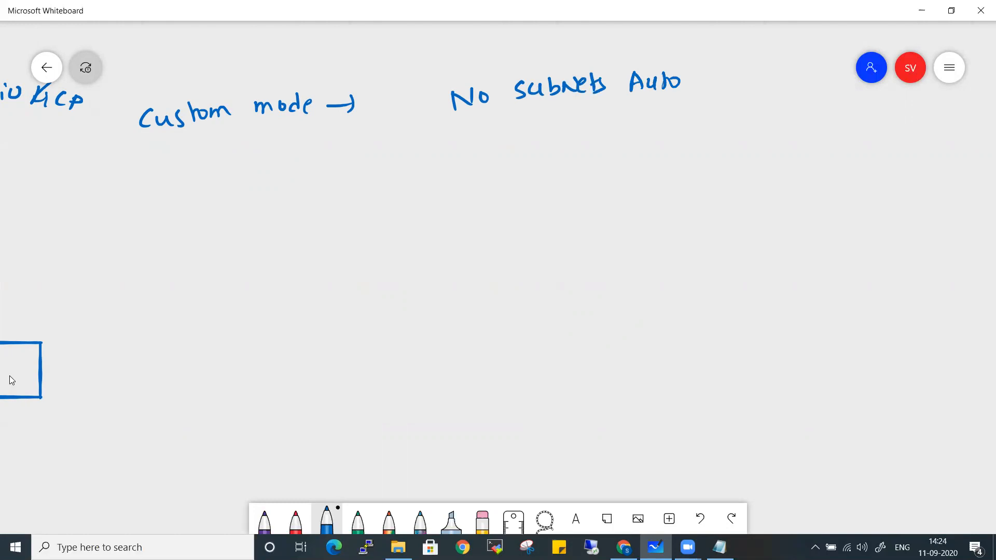
- Number the custom mode note as 1, write "2. Your subnets –" below it, and add an empty item 3
left_click(407, 120)
mouse_move(399, 107)
left_mouse_down()
mouse_move(405, 158)
mouse_move(435, 153)
left_mouse_up()
left_click(411, 156)
mouse_move(445, 140)
left_mouse_down()
mouse_move(431, 160)
mouse_move(445, 146)
left_mouse_up()
mouse_move(452, 138)
left_mouse_down()
mouse_move(465, 151)
mouse_move(477, 137)
left_mouse_up()
mouse_move(497, 132)
left_mouse_down()
mouse_move(490, 147)
mouse_move(514, 134)
mouse_move(524, 144)
left_mouse_up()
left_click_drag(526, 137, 539, 136)
left_click_drag(538, 139, 552, 141)
left_click_drag(562, 129, 557, 142)
left_click_drag(575, 131, 596, 129)
mouse_move(397, 186)
left_mouse_down()
mouse_move(409, 196)
mouse_move(397, 199)
left_mouse_up()
left_click(412, 193)
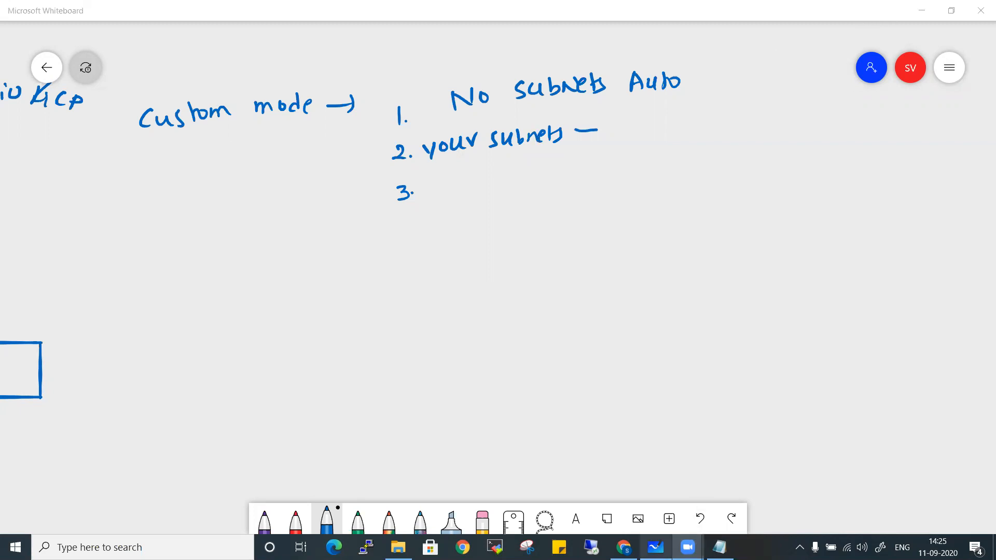
- Switch to the Google Cloud Platform console and open the details of the default VPC network
left_click(620, 546)
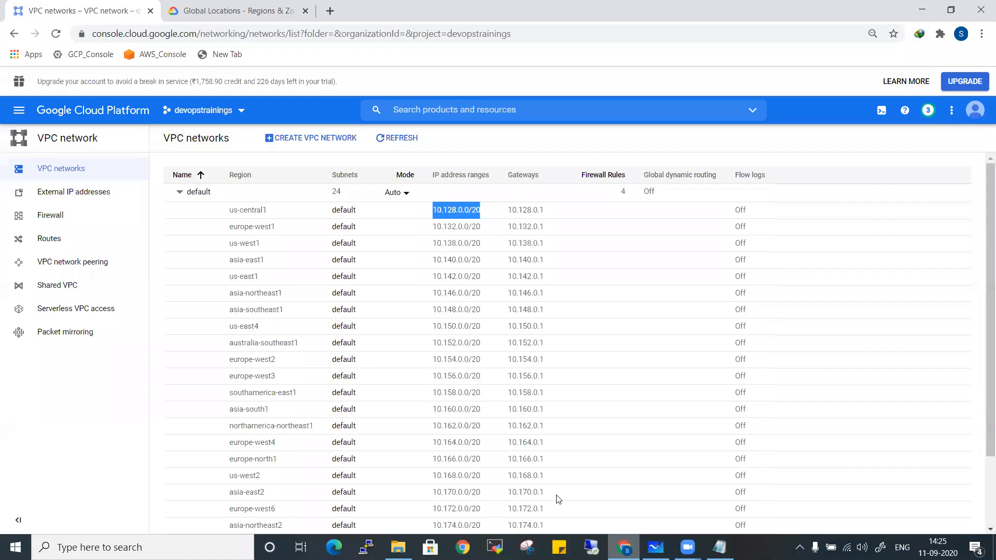
left_click(179, 192)
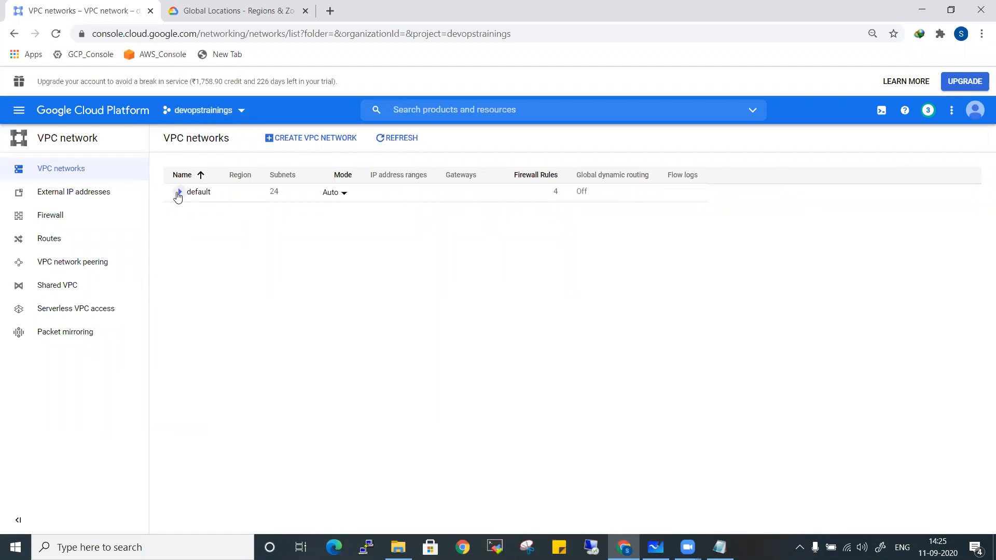
left_click(187, 192)
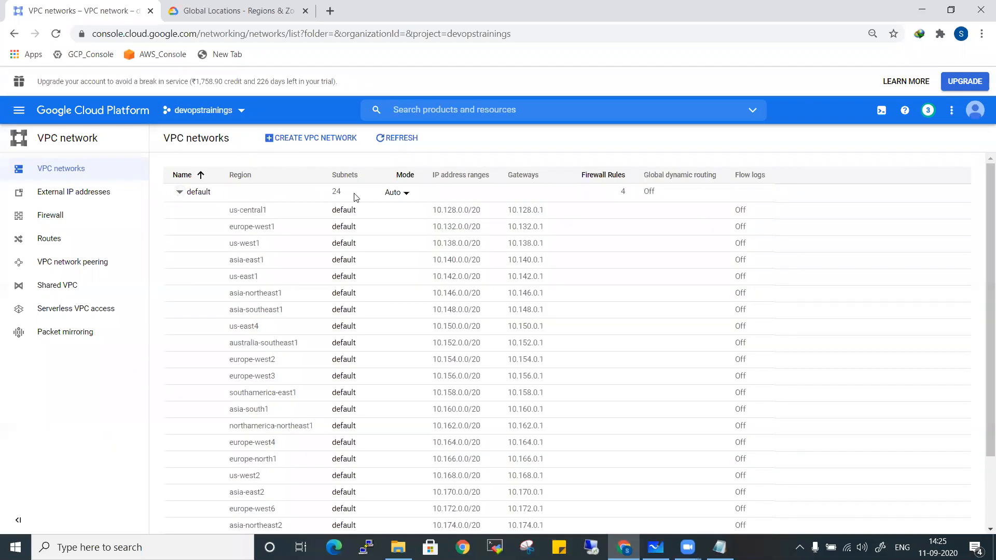
left_click(198, 193)
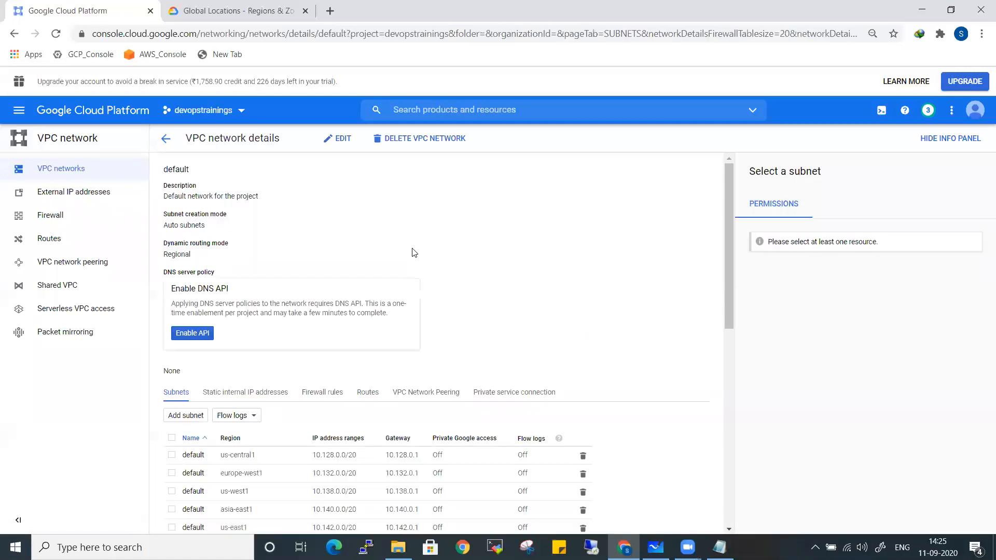
- Start adding a subnet named siva-subnet to the default network and set its region to asia-south1
scroll(415, 262, "down", 3)
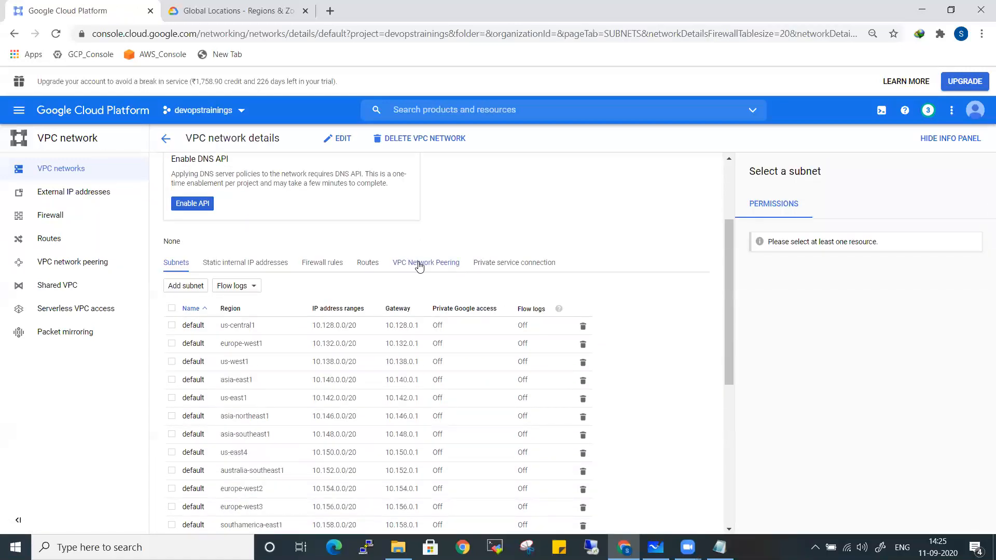
left_click(204, 285)
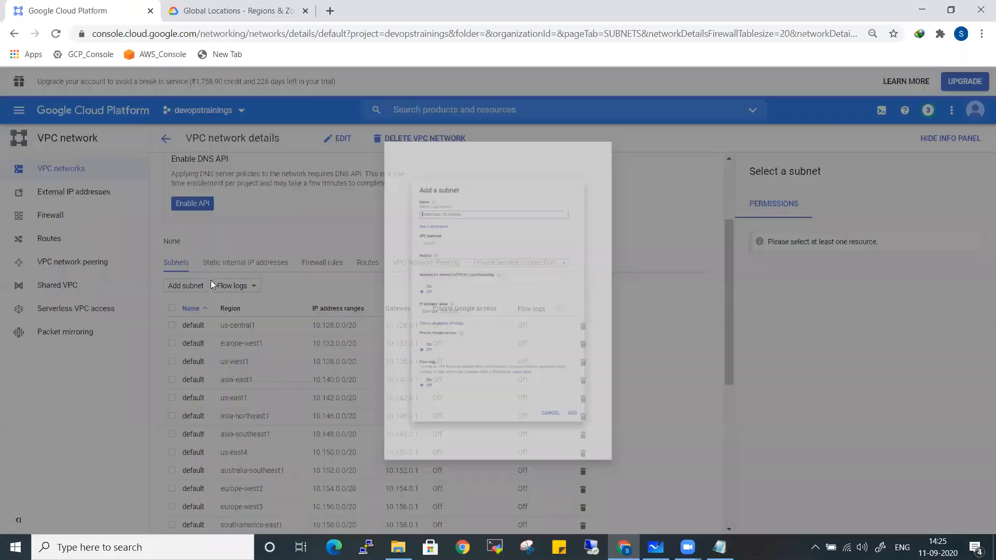
type("siva-subnet")
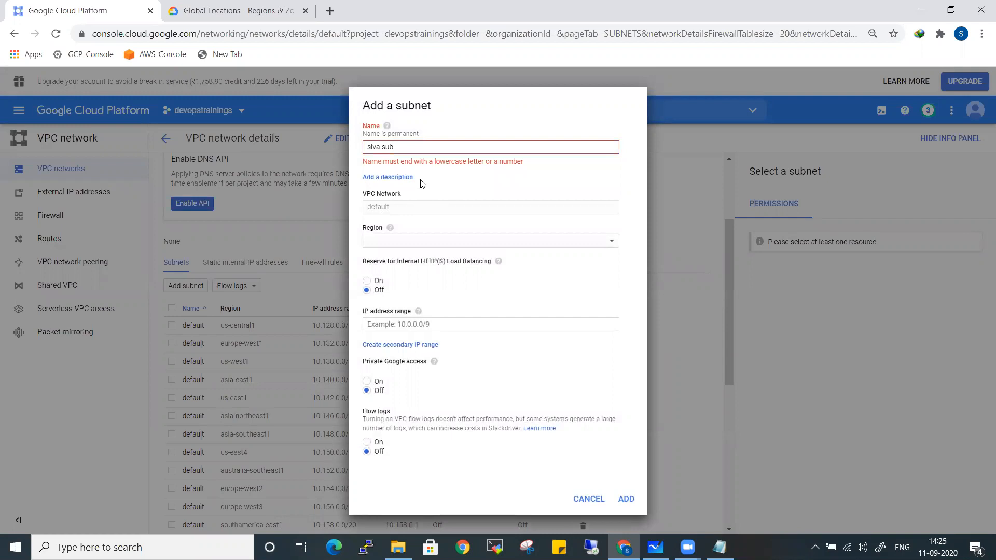
left_click(397, 204)
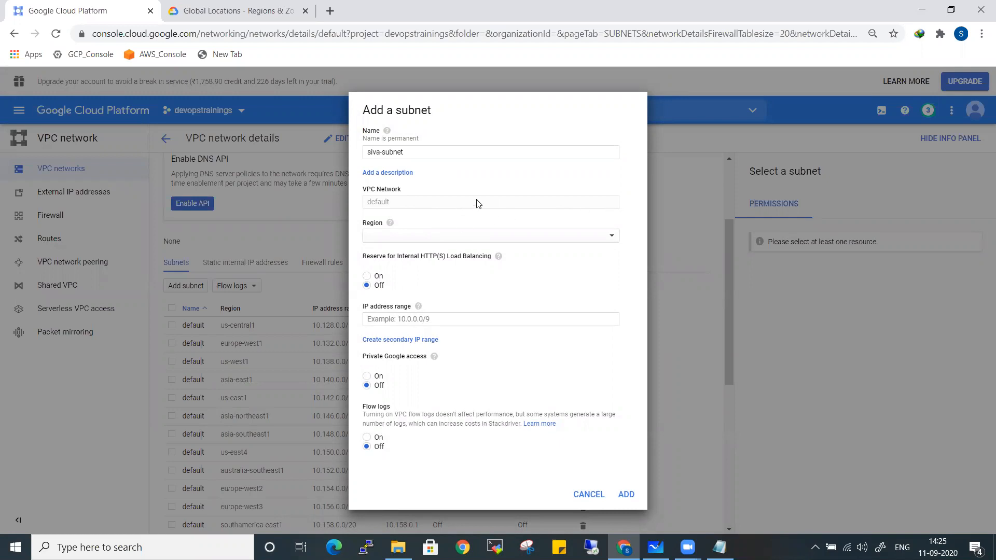
left_click(453, 234)
left_click(436, 240)
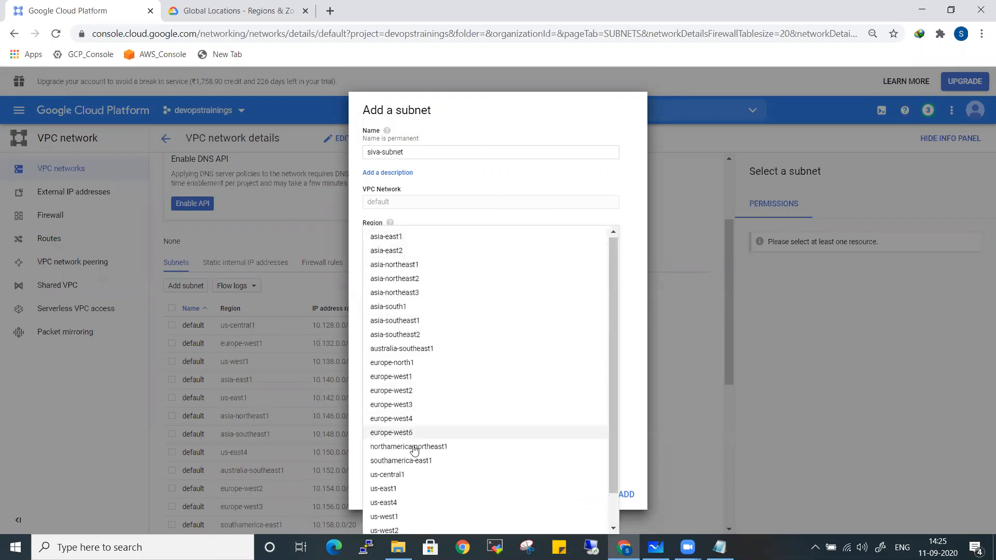
left_click(436, 308)
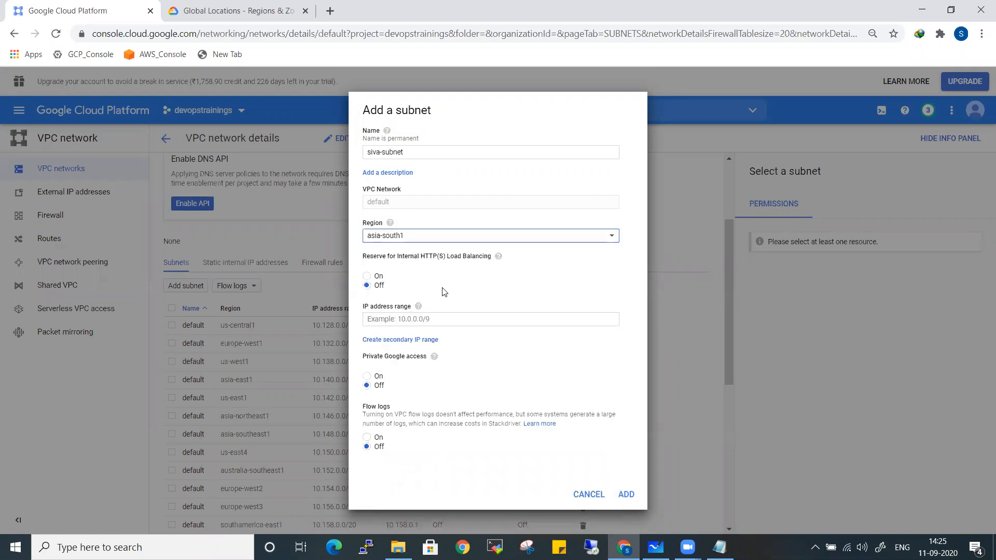
- Set the new subnet's IP address range to 10.1.0.0/16 and add the subnet
left_click(437, 320)
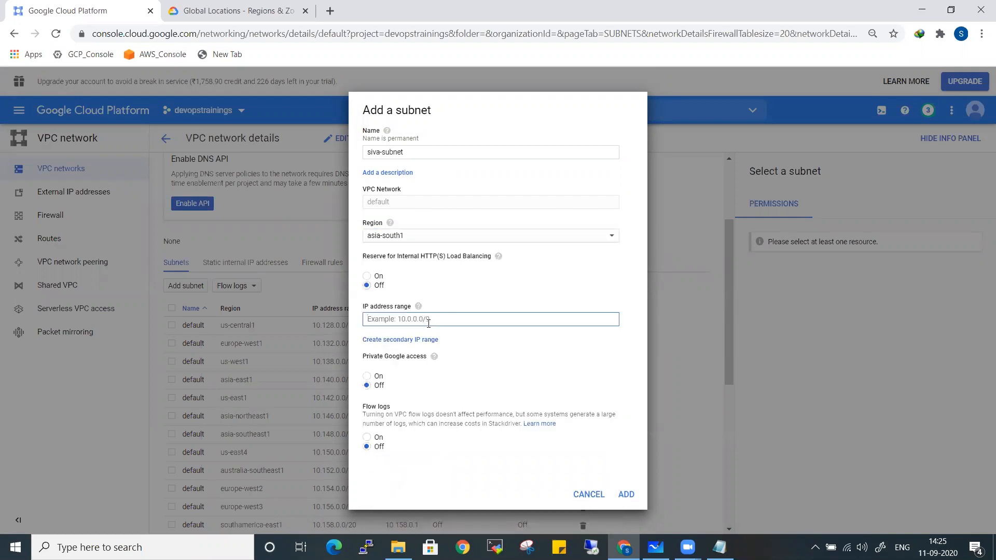
type("10.1")
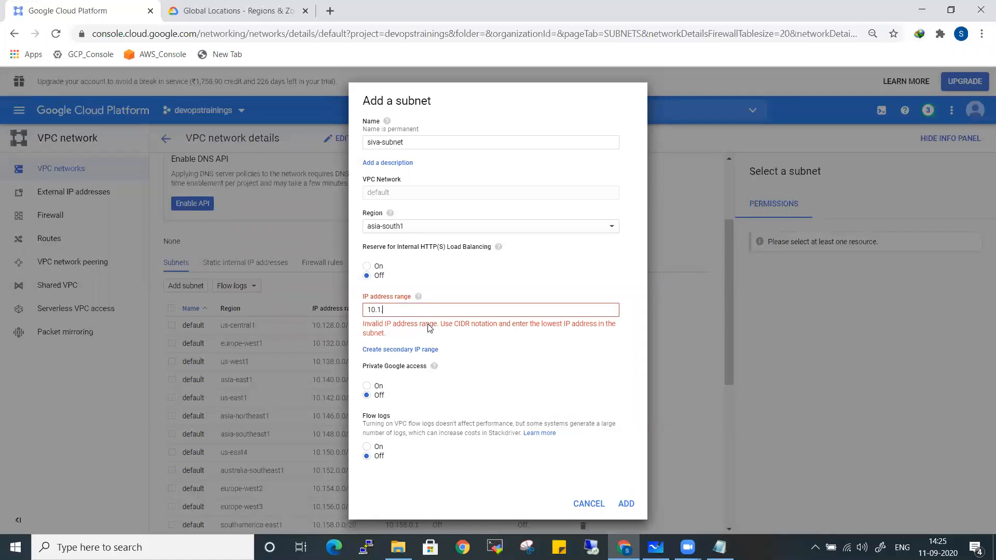
type(".0.0/16")
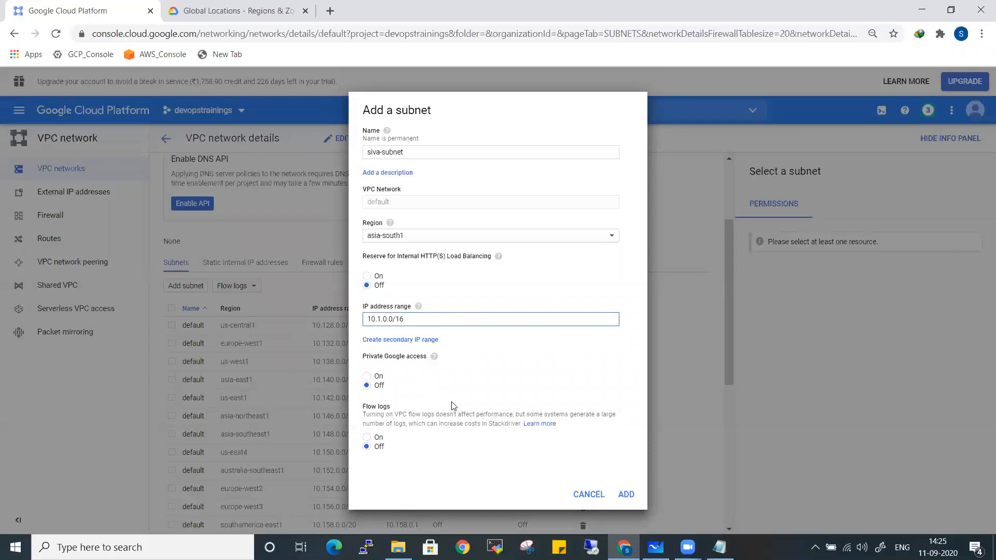
left_click(626, 494)
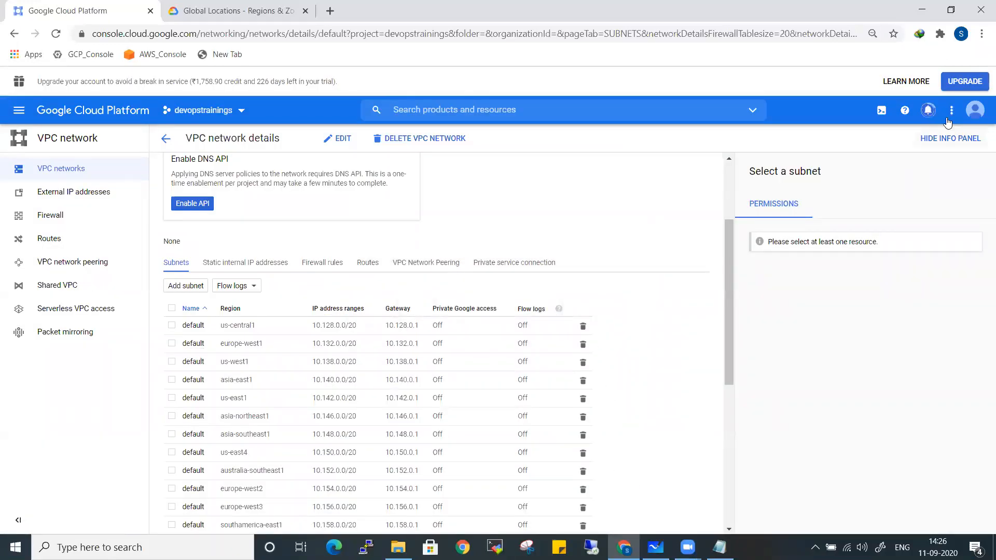
- Check the notifications for the subnet's creation and examine the default network's subnets and their delete options
left_click(928, 112)
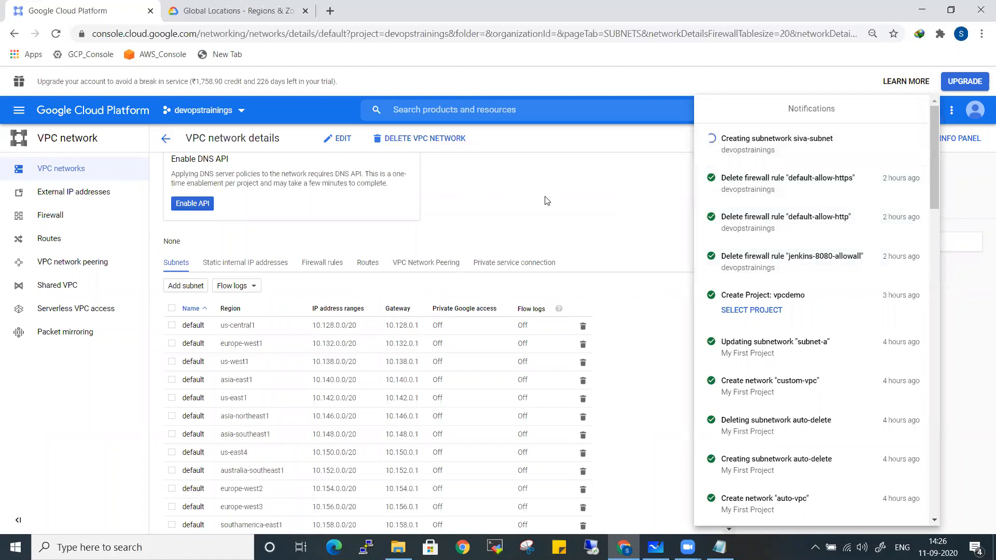
left_click(530, 215)
scroll(488, 251, "down", 1)
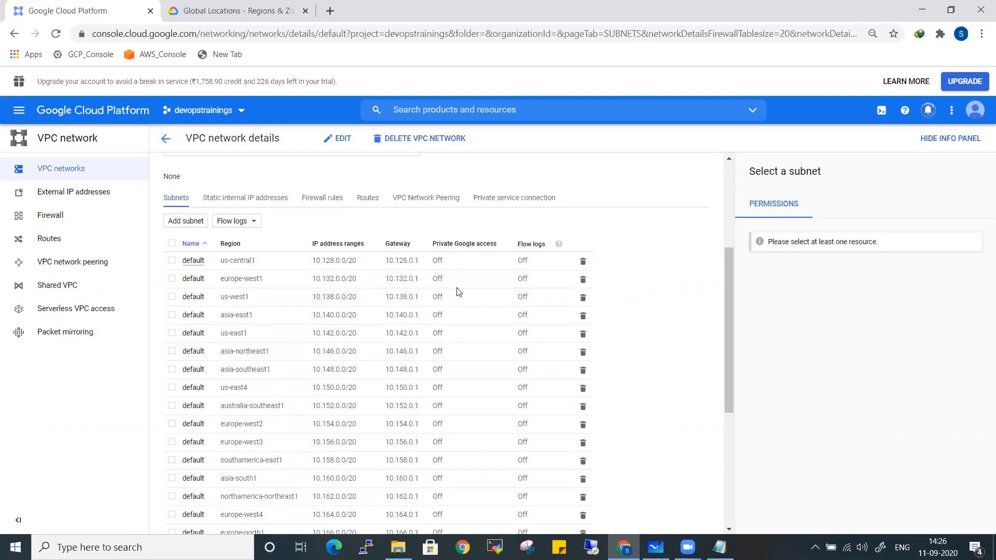
scroll(439, 292, "up", 3)
scroll(350, 247, "down", 6)
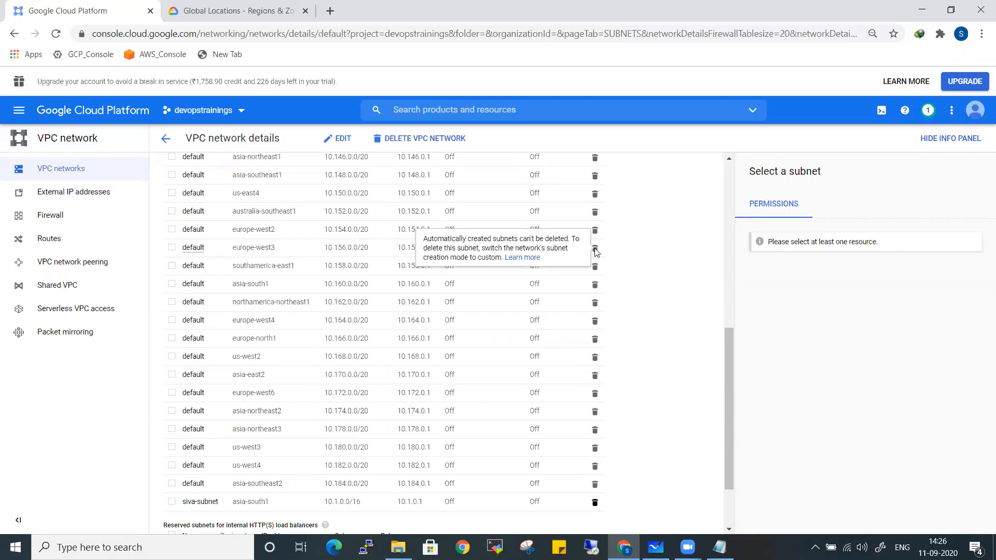
scroll(658, 265, "up", 8)
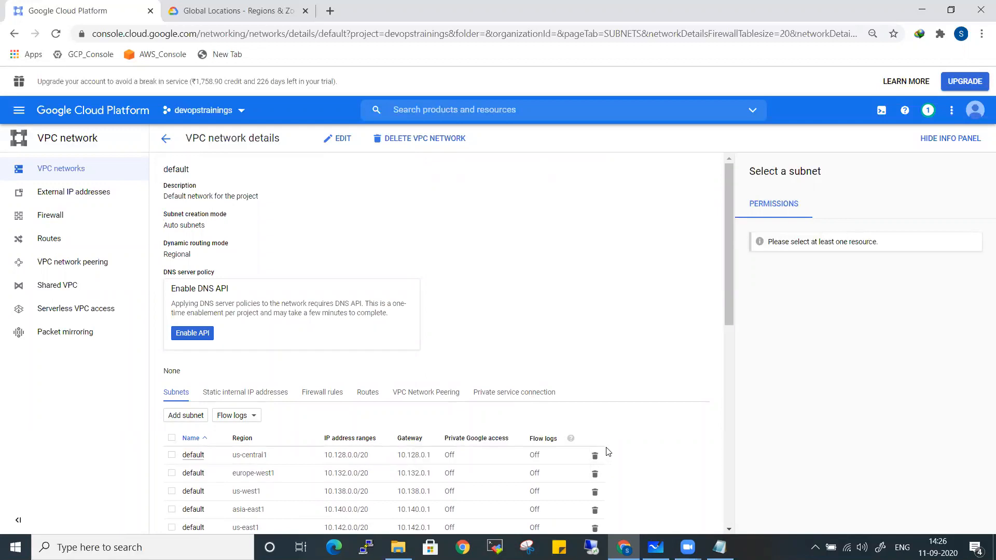
left_click(928, 110)
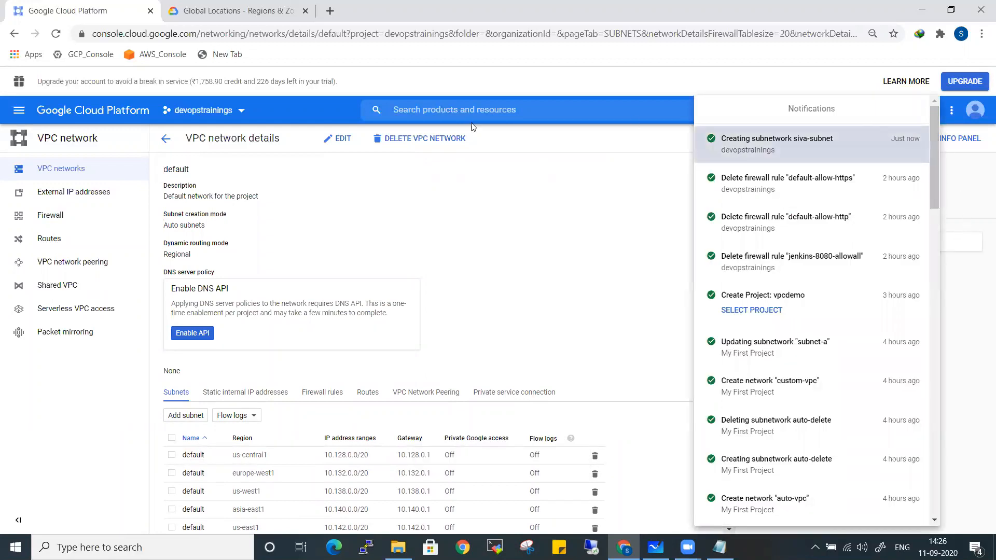
- Return to the list of VPC networks and check the default network's subnet count and its listed subnets
left_click(166, 141)
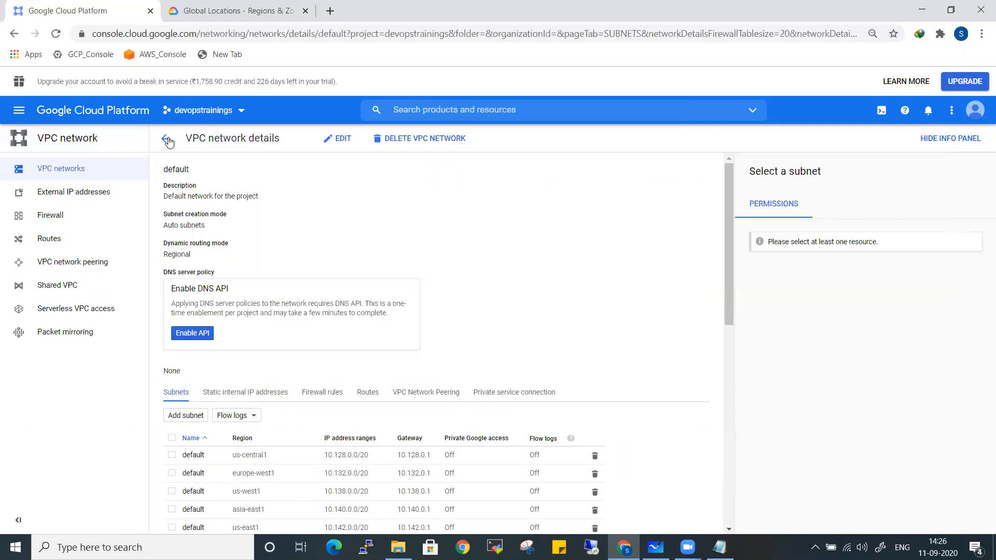
left_click(167, 140)
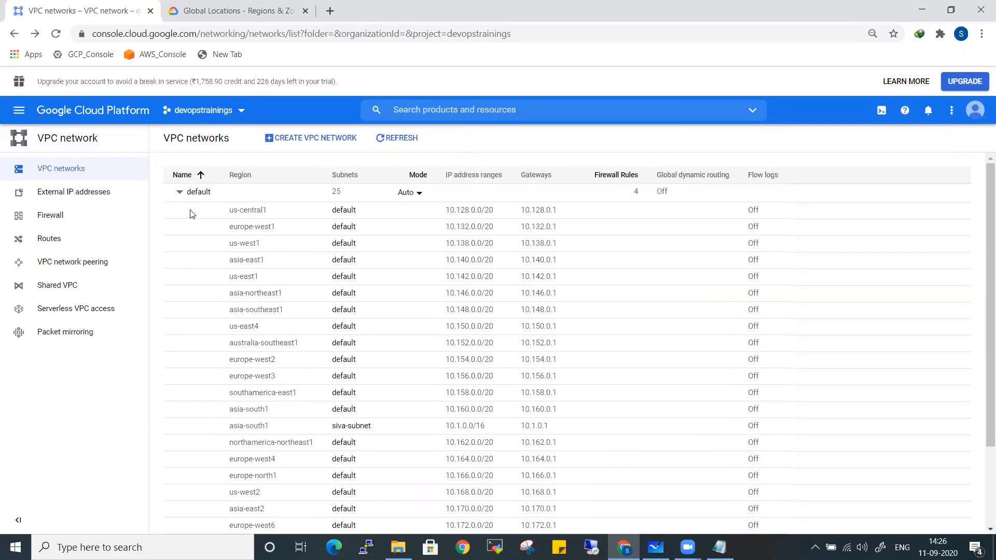
left_click_drag(346, 194, 334, 191)
scroll(406, 208, "down", 2)
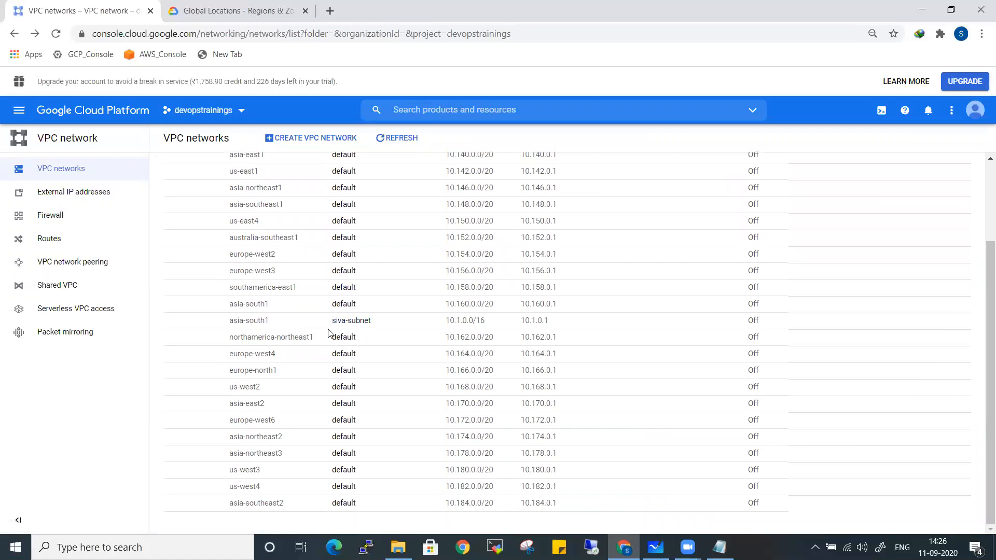
scroll(281, 283, "up", 2)
- Reopen the default network's details and delete the subnet siva-subnet
left_click(199, 191)
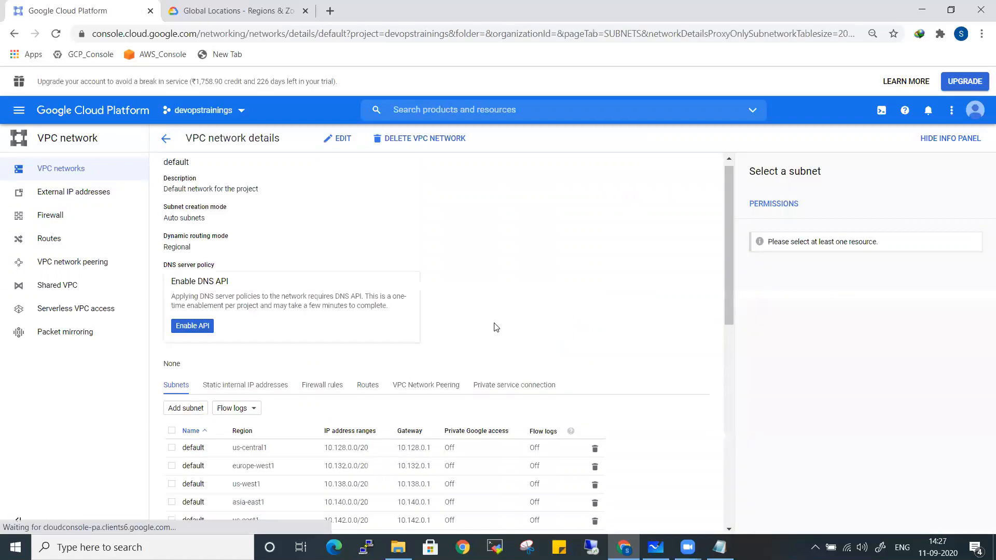
scroll(496, 327, "down", 8)
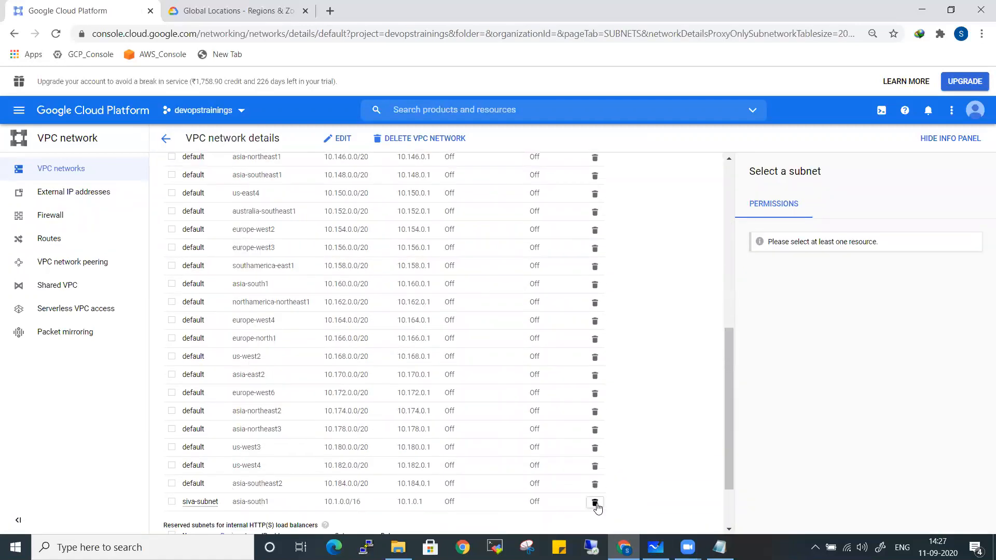
left_click(595, 502)
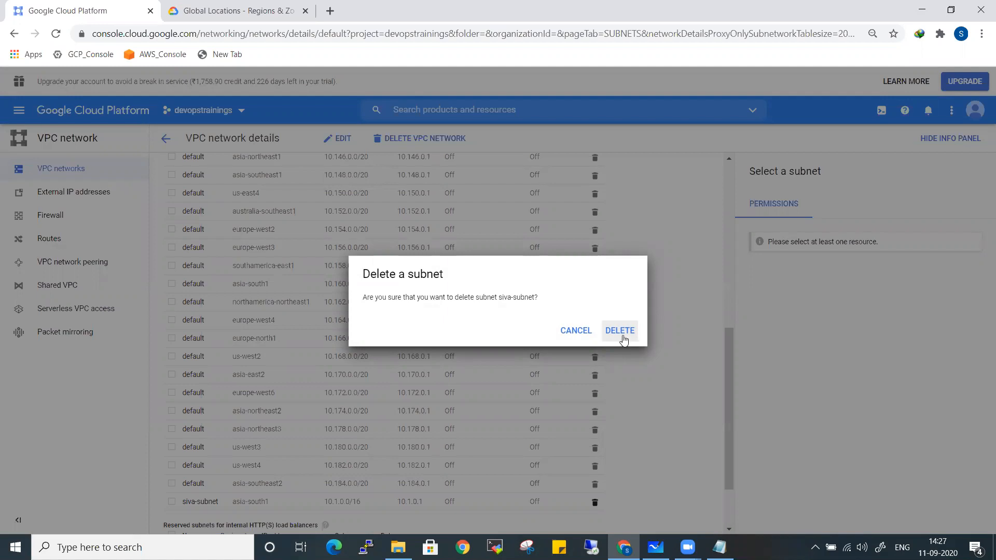
left_click(622, 332)
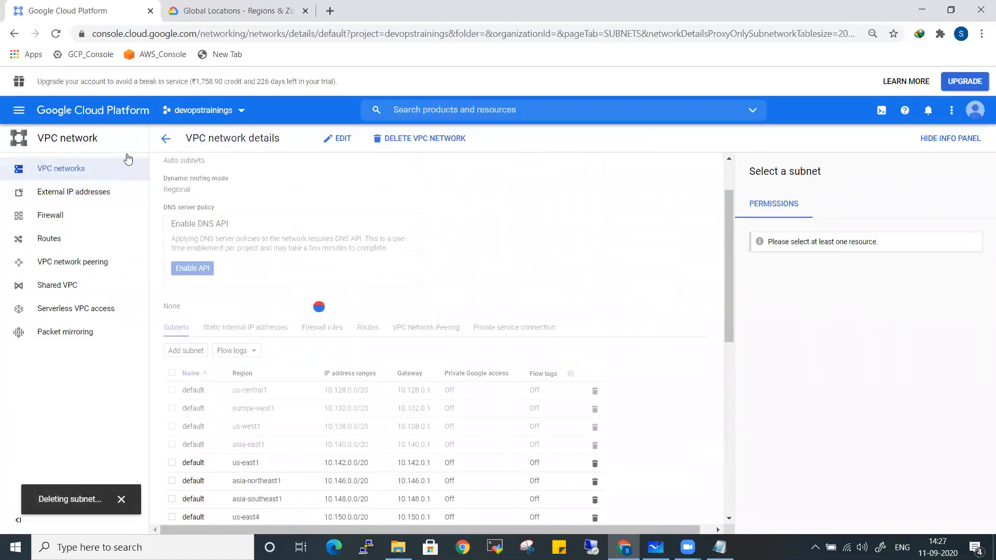
- Start a new VPC network named auto-vpc from the VPC networks list and set its subnet creation mode to Automatic
left_click(166, 140)
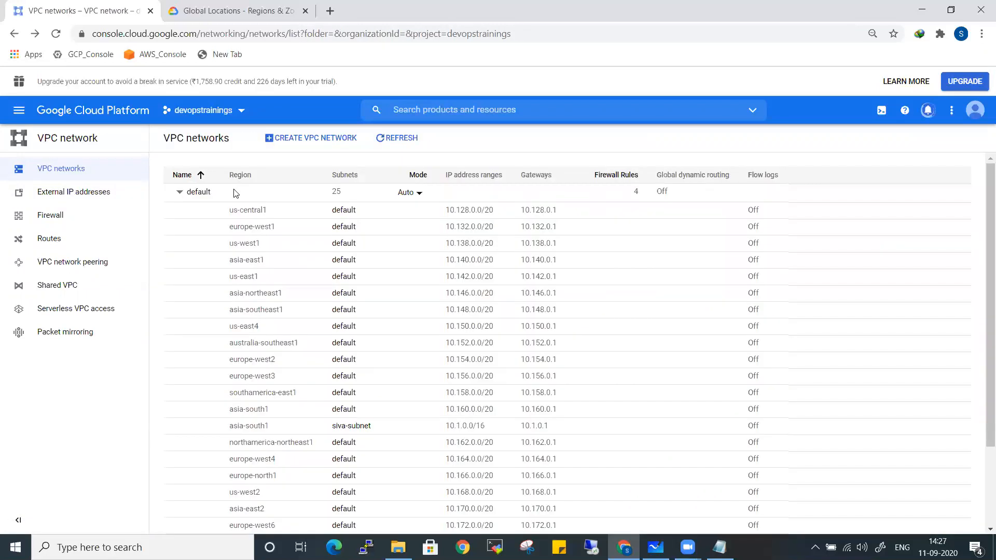
left_click(181, 193)
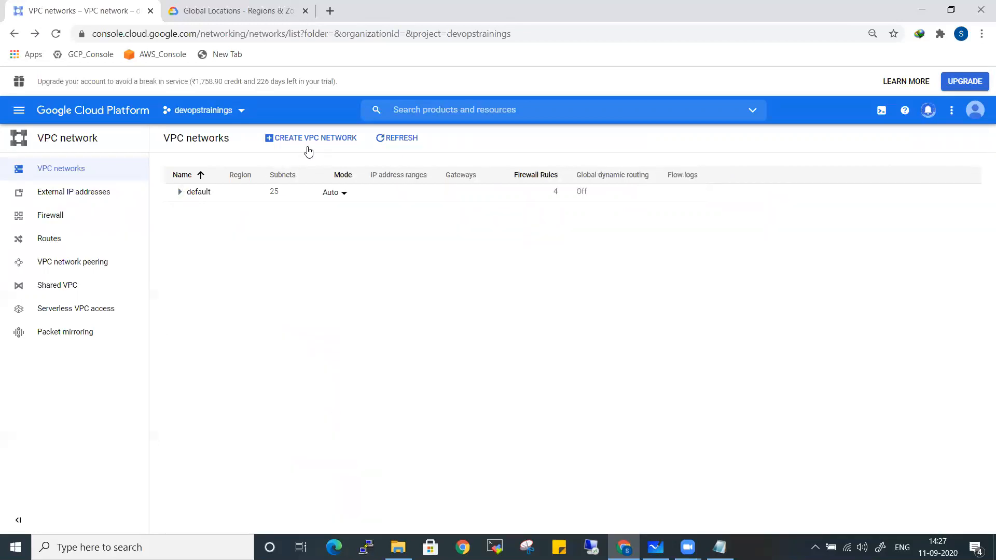
left_click(310, 146)
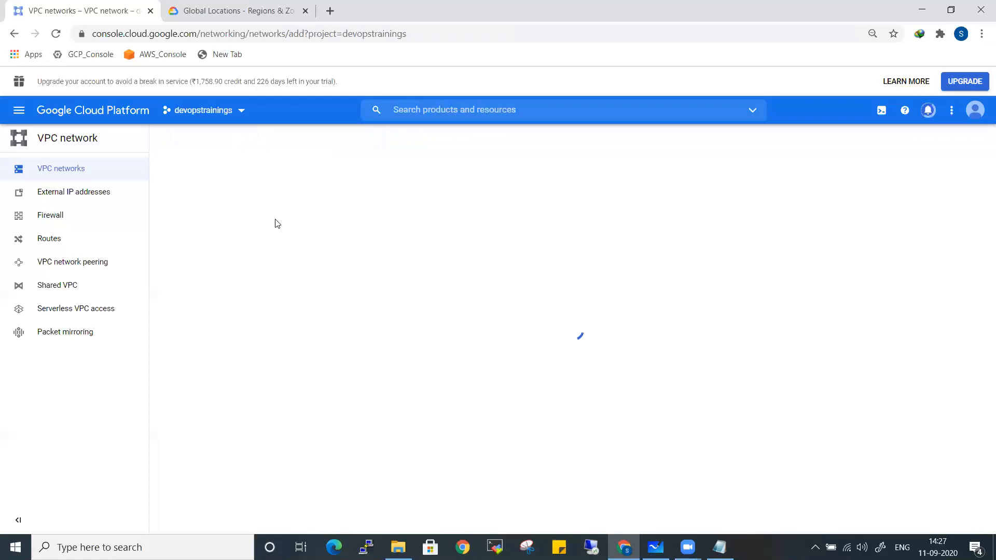
left_click(269, 182)
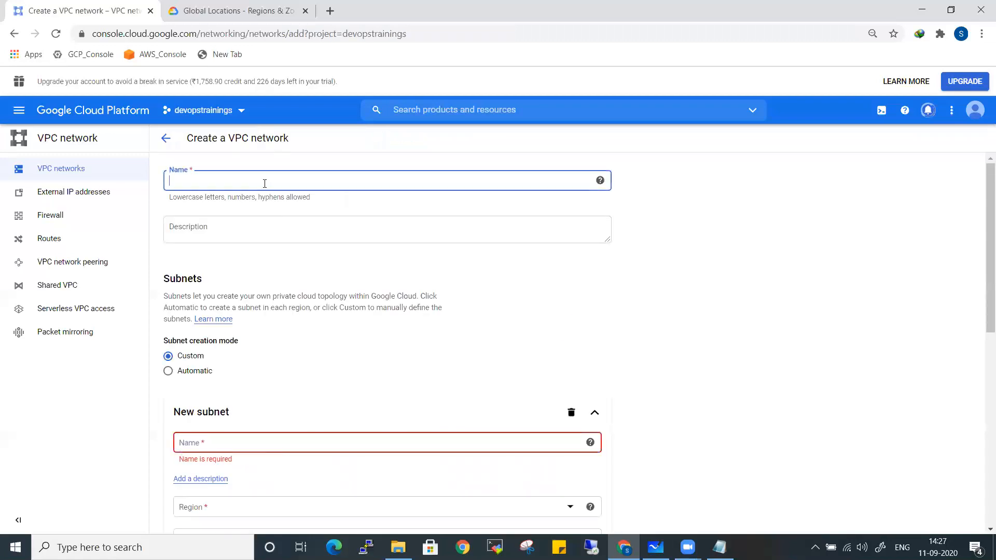
type("auto-vpc")
left_click(699, 249)
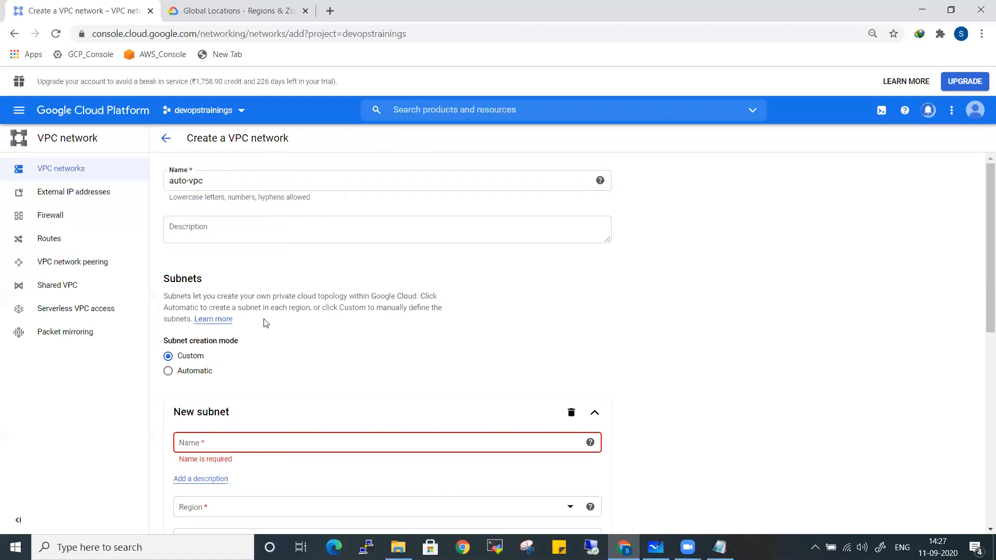
scroll(240, 328, "down", 3)
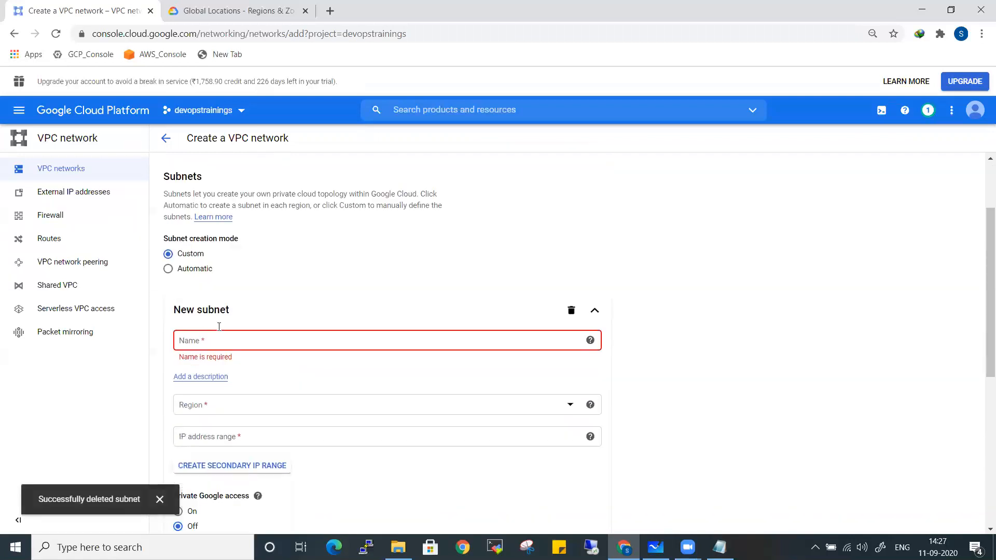
left_click(202, 247)
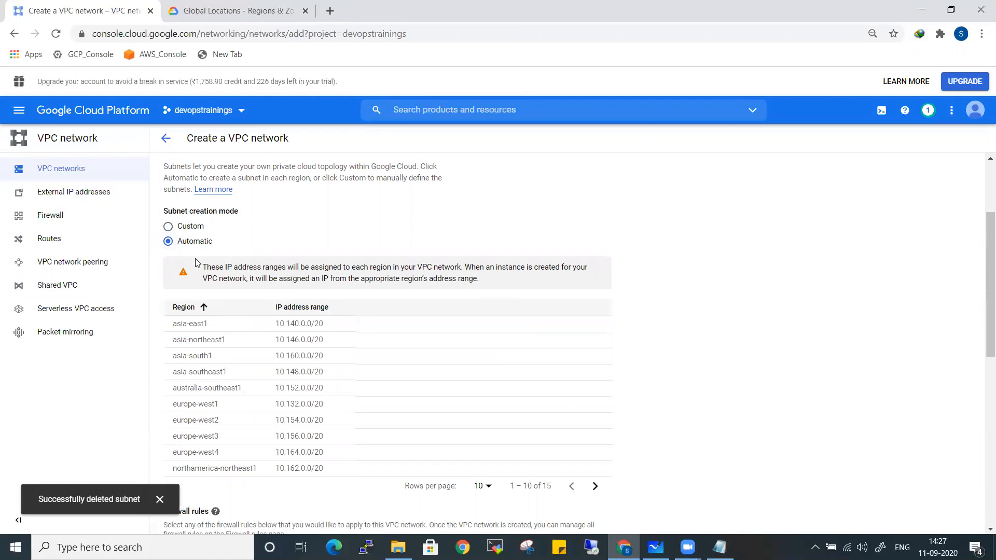
- Review the new network's regional IP ranges and firewall rules, and examine the project's existing firewall rules in a separate browser tab
scroll(202, 233, "down", 1)
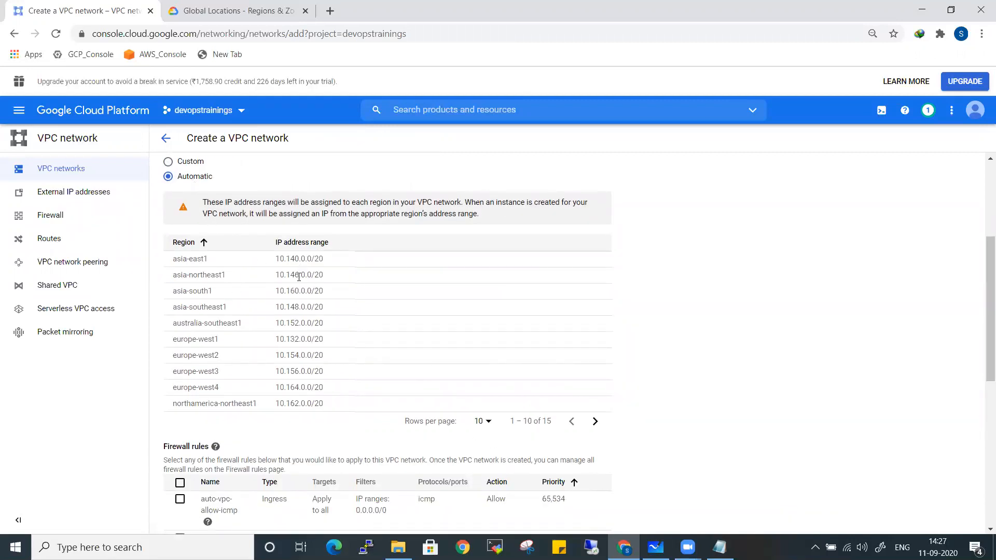
scroll(328, 361, "down", 2)
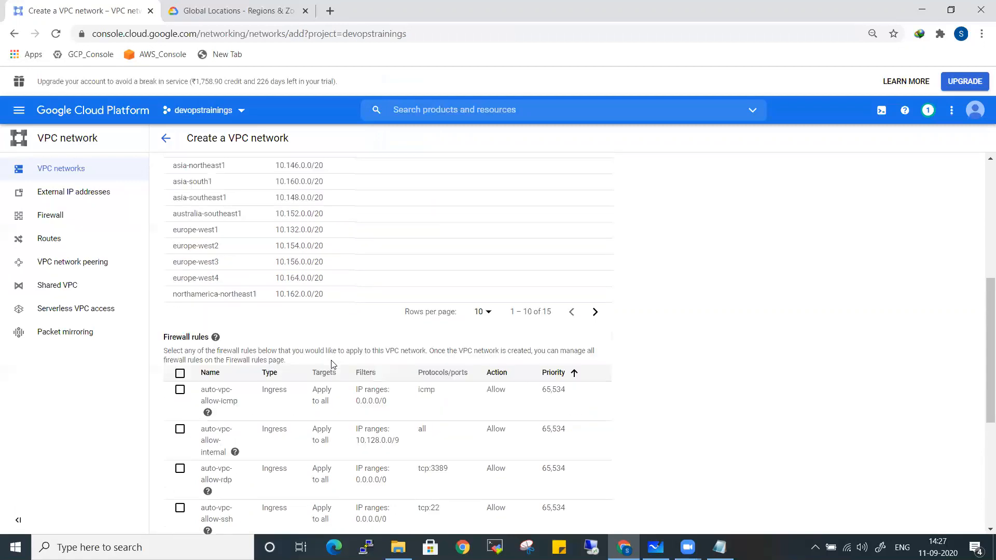
scroll(332, 357, "down", 3)
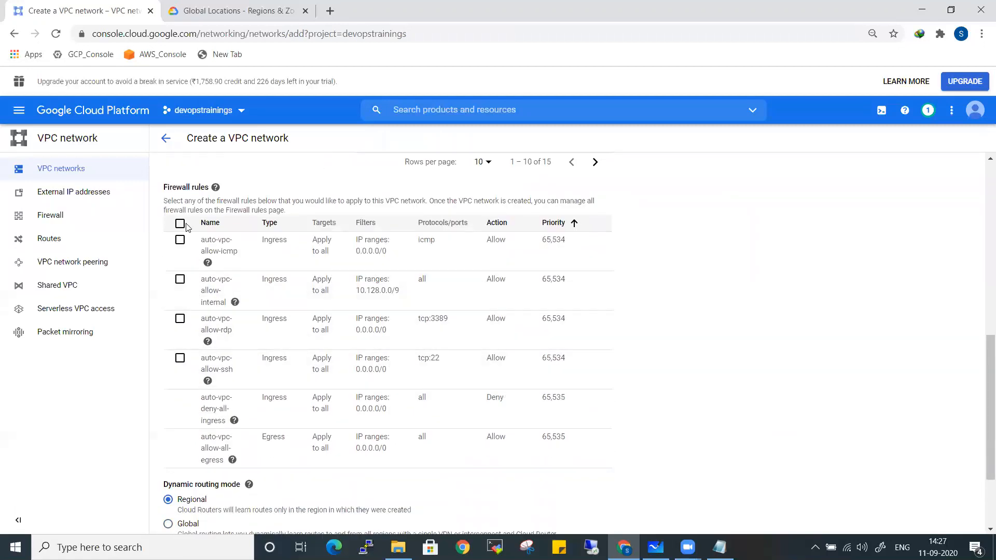
scroll(288, 373, "down", 2)
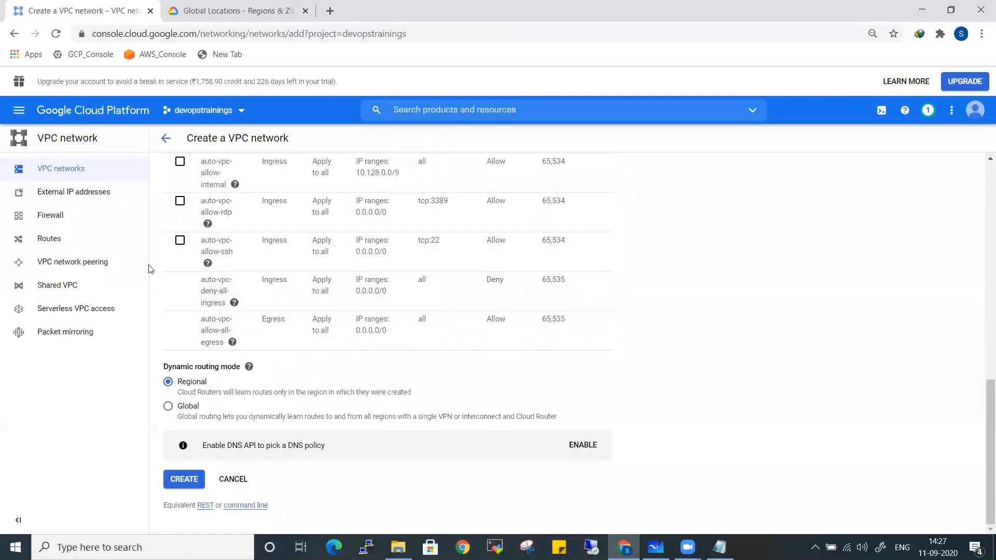
left_click(77, 223, "ctrl")
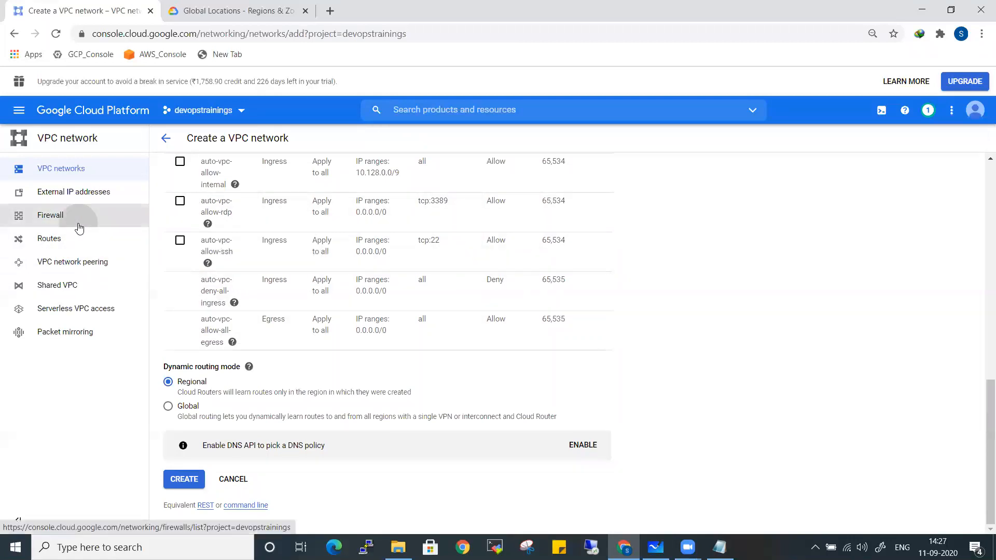
left_click(244, 6)
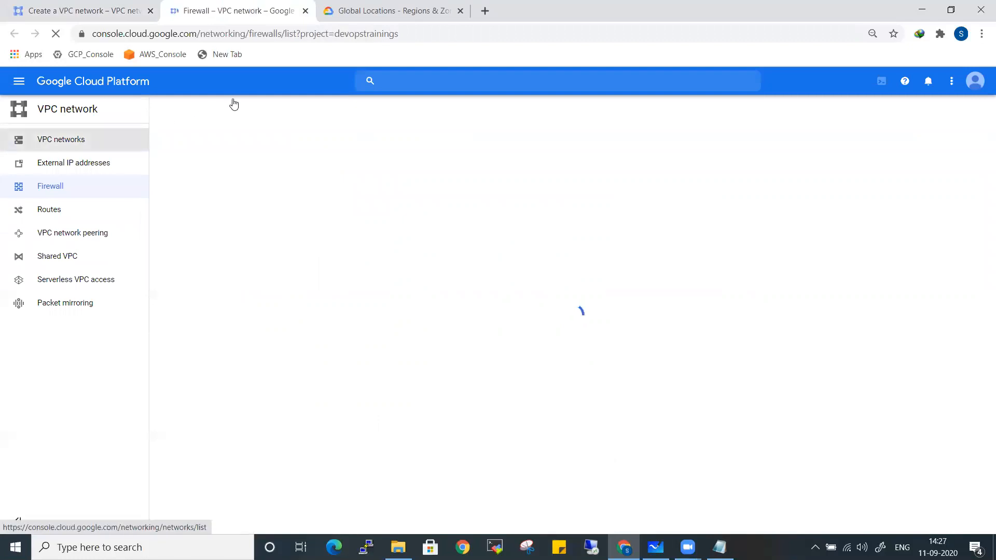
left_click(65, 139)
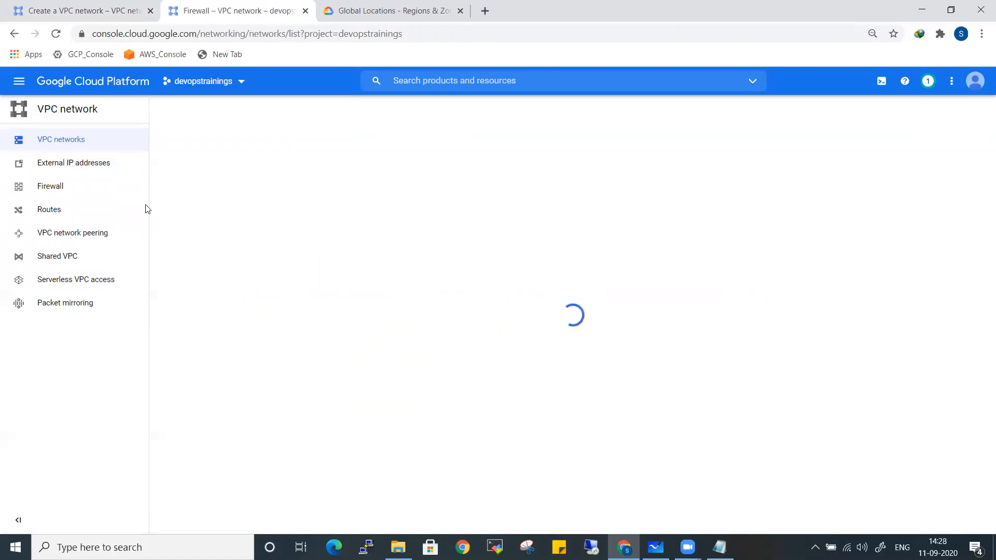
left_click(95, 192)
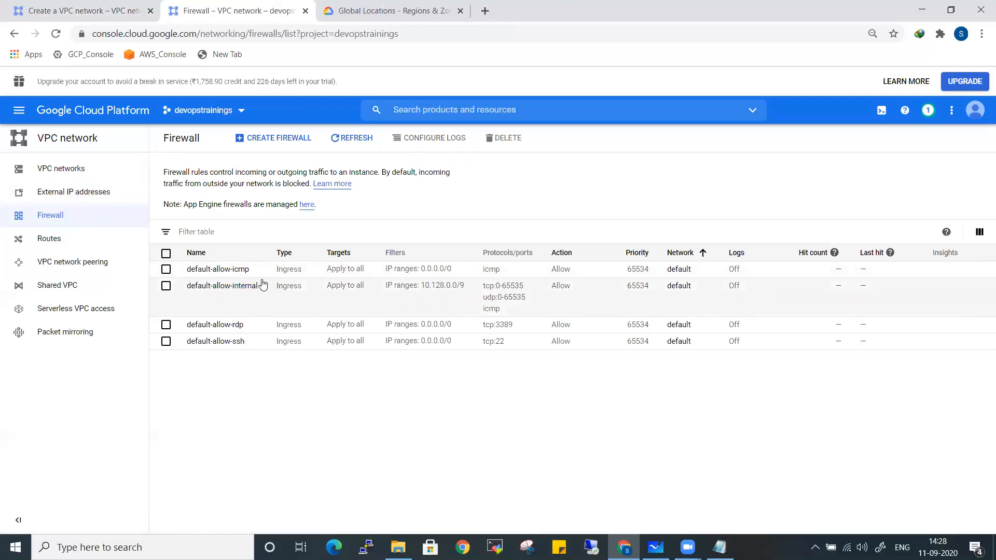
- Return to the auto-vpc setup, select all offered ingress allow firewall rules, and create the network
left_click(104, 16)
scroll(809, 351, "up", 10)
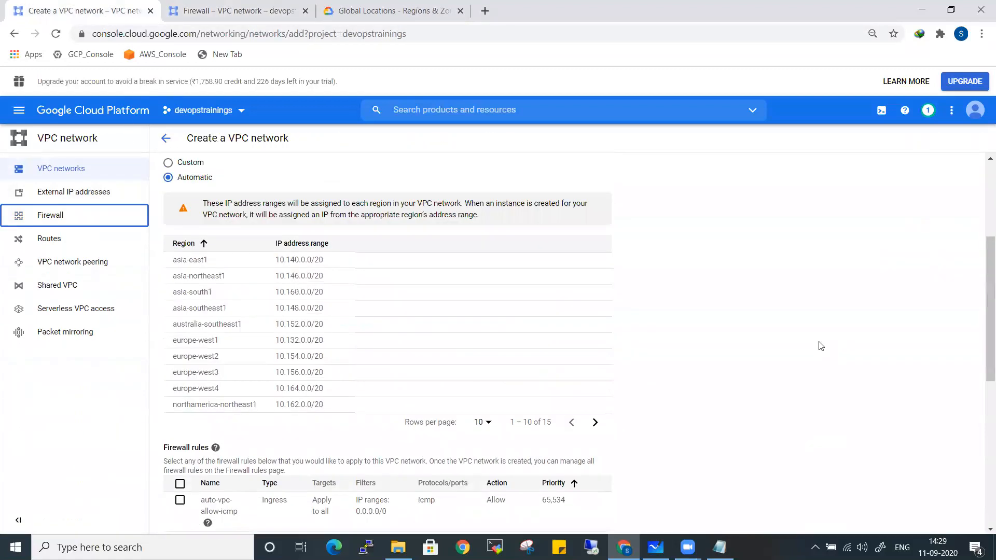
scroll(821, 346, "up", 4)
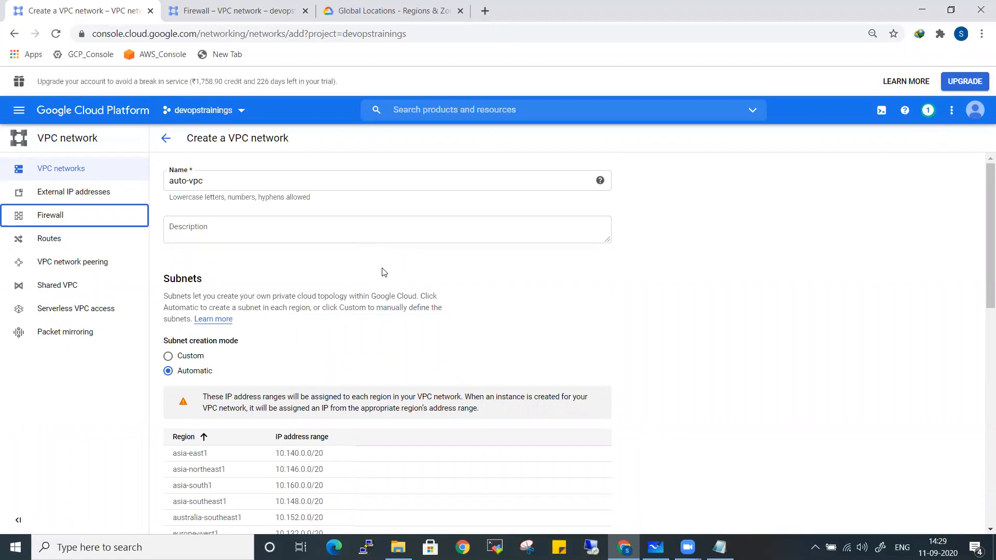
scroll(384, 272, "down", 10)
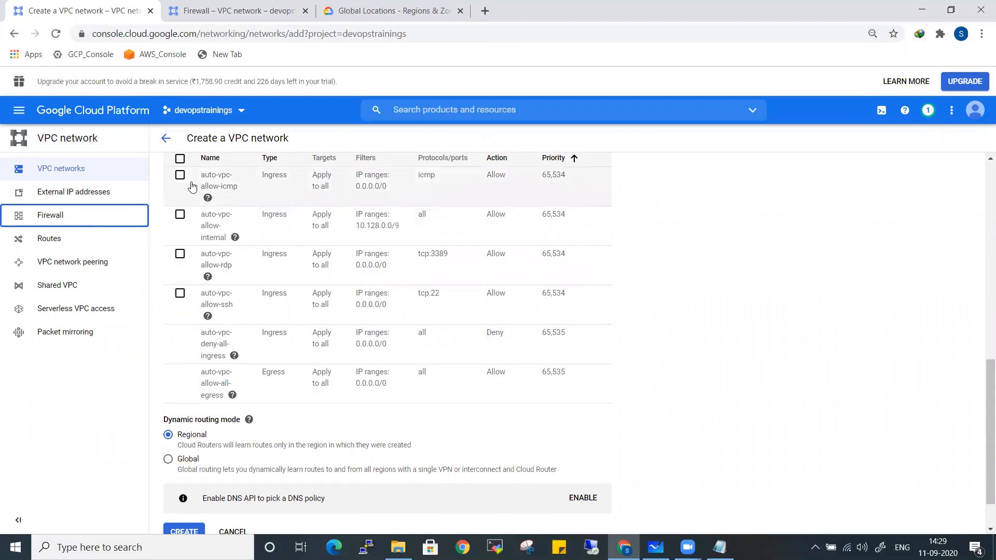
scroll(192, 187, "up", 1)
left_click(179, 222)
scroll(317, 336, "down", 2)
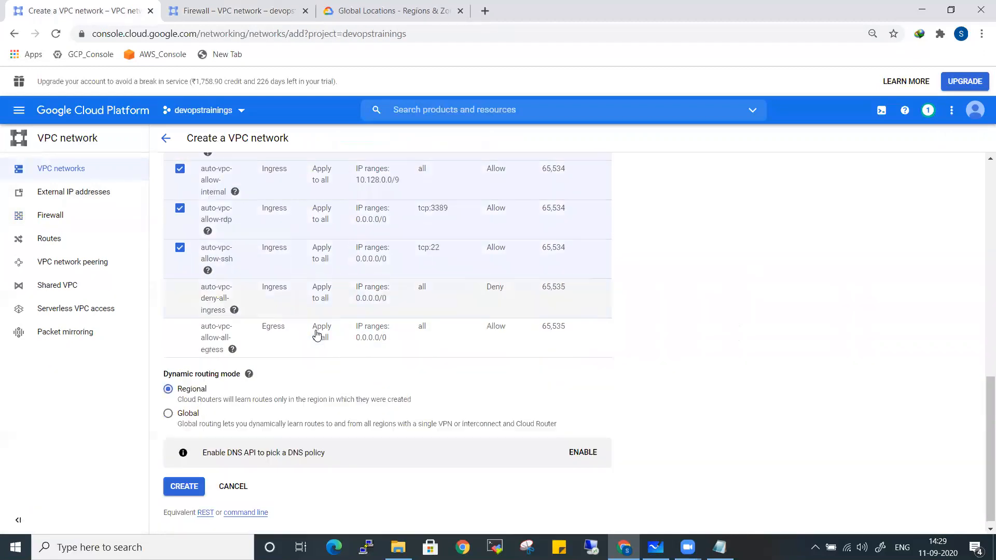
left_click(196, 480)
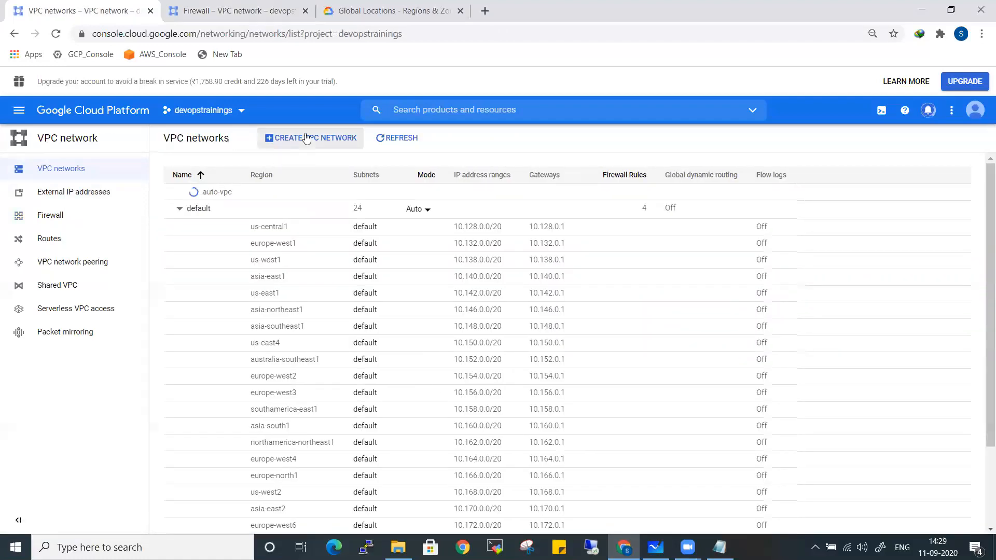
- Start another VPC network and name it custom-vpc
left_click(307, 138)
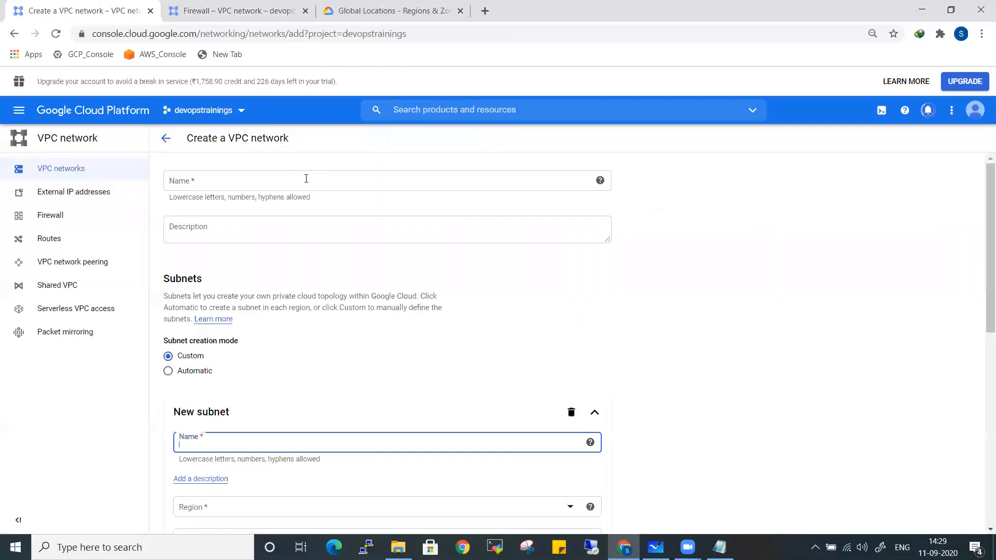
left_click(243, 189)
type("c")
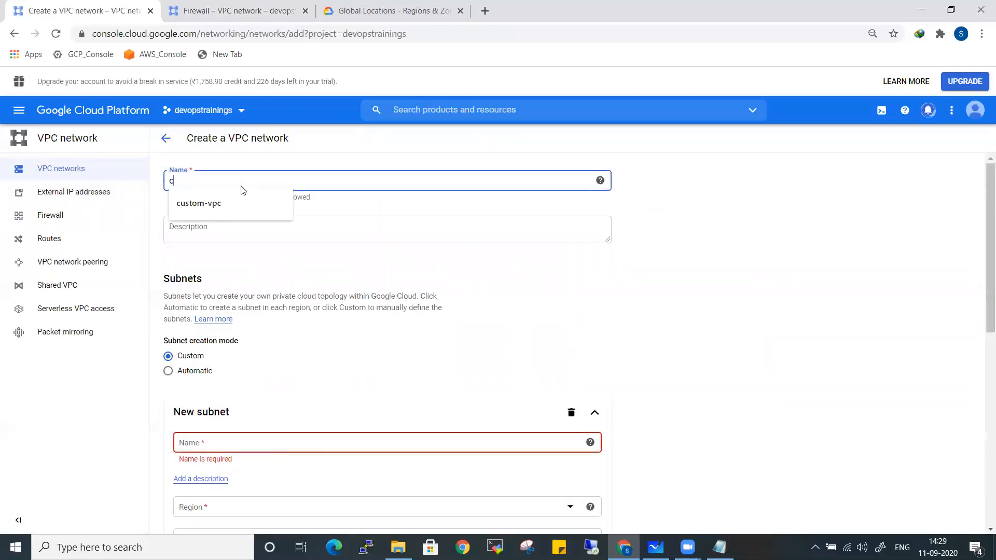
type("ust")
key("Down")
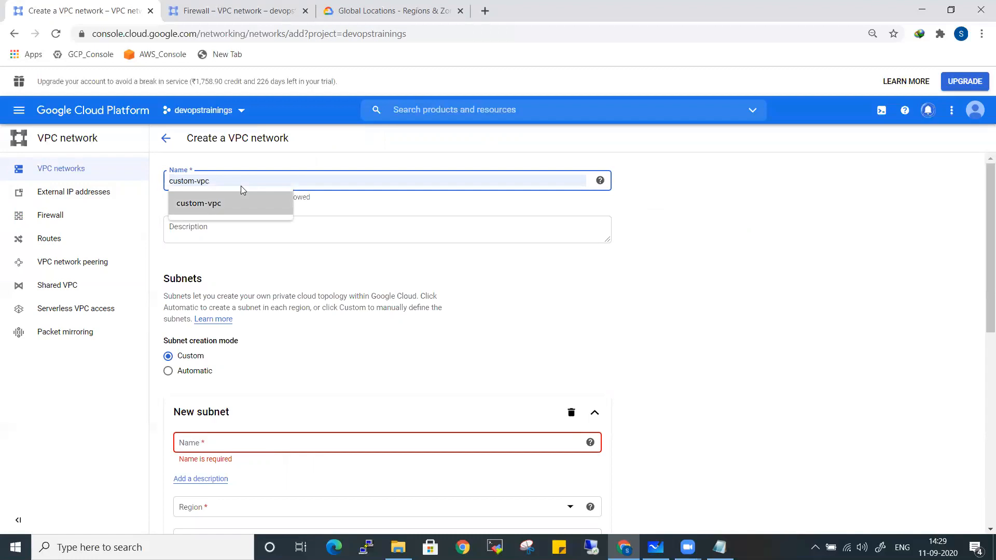
left_click(245, 208)
- Define its new subnet as subnet1a in region asia-east1 with the IP address range 10.1.0.0/16
scroll(245, 218, "down", 4)
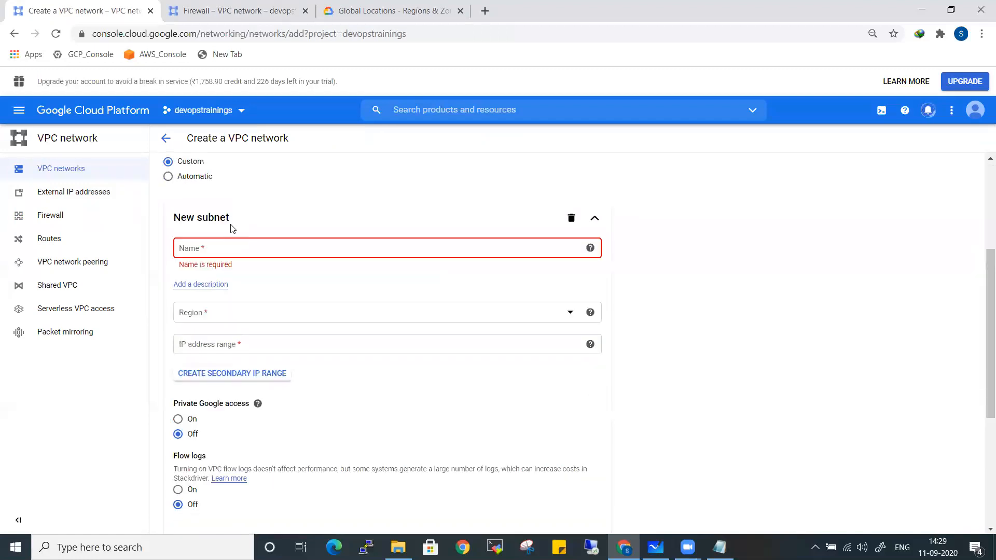
left_click(196, 246)
type("subnet0a")
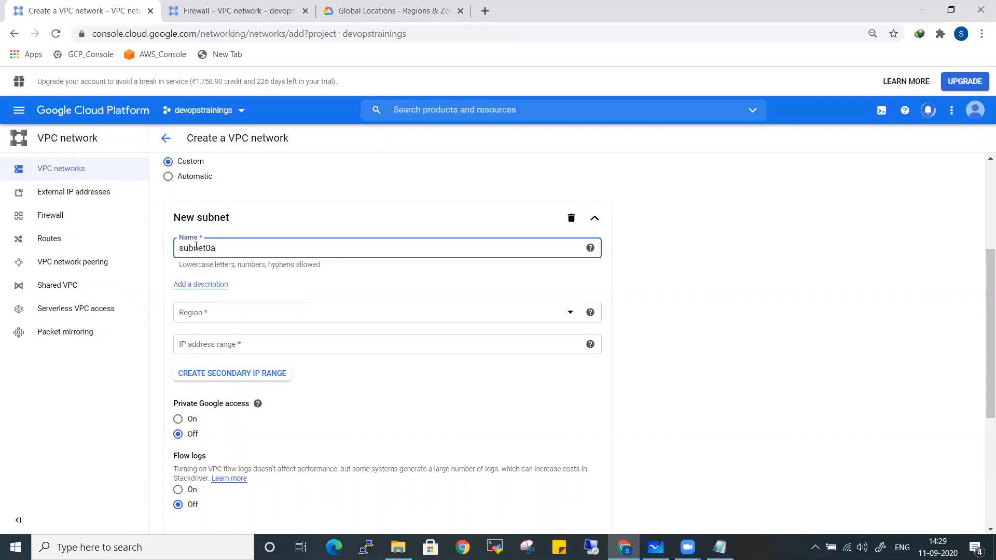
key("BackSpace")
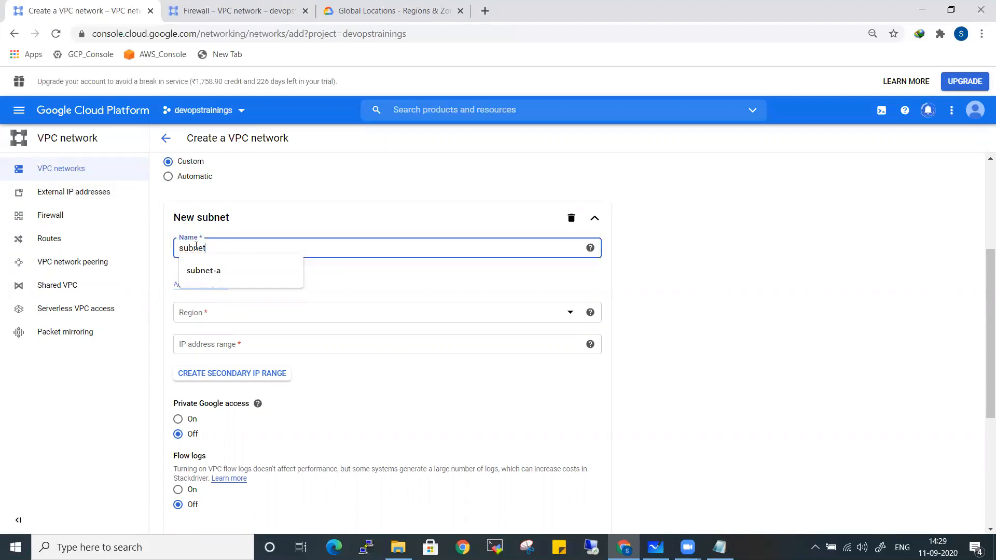
type("1a")
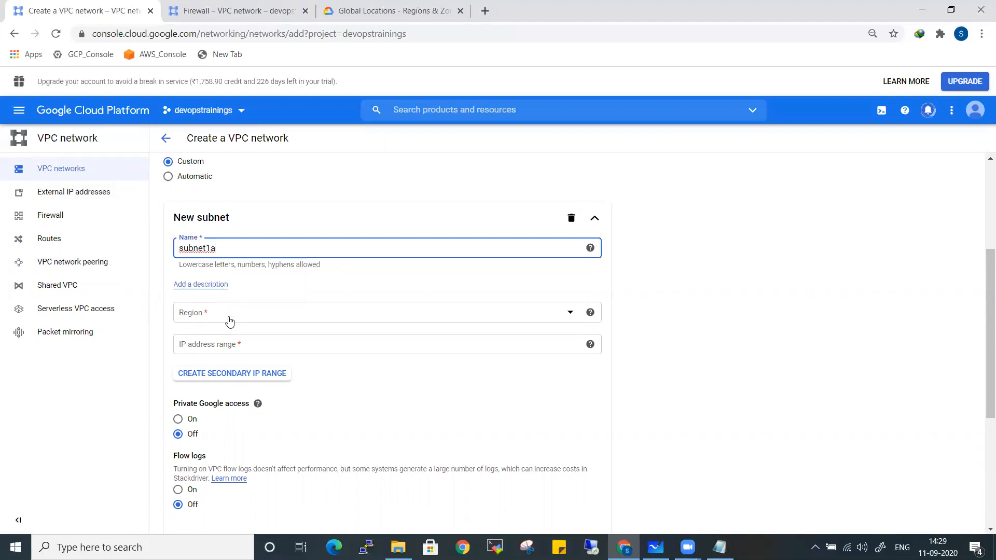
left_click(228, 317)
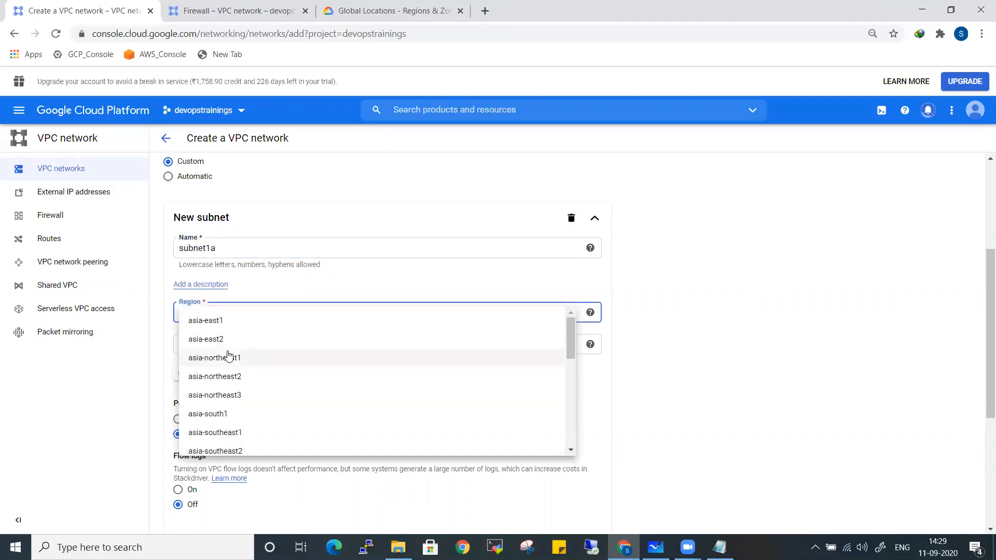
left_click(249, 322)
left_click(344, 348)
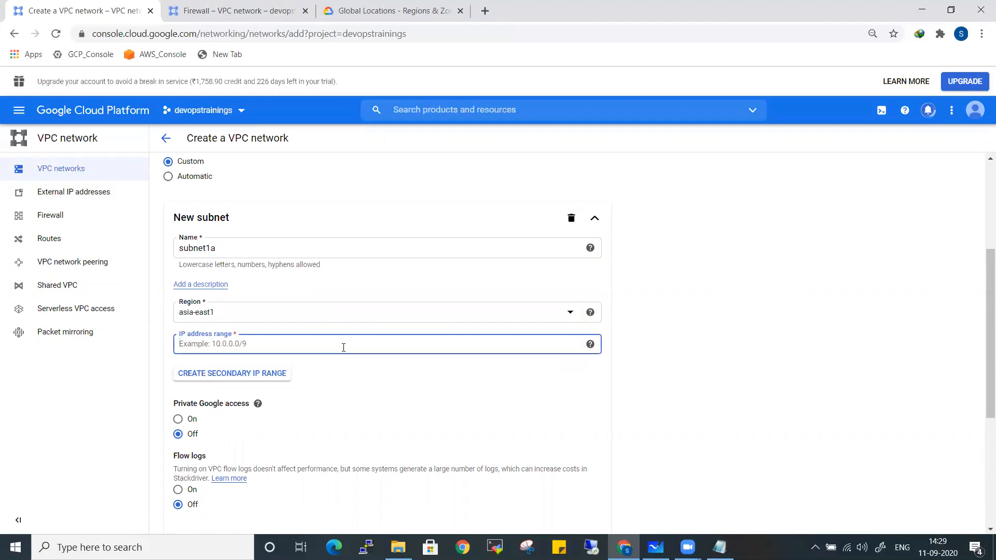
type("10")
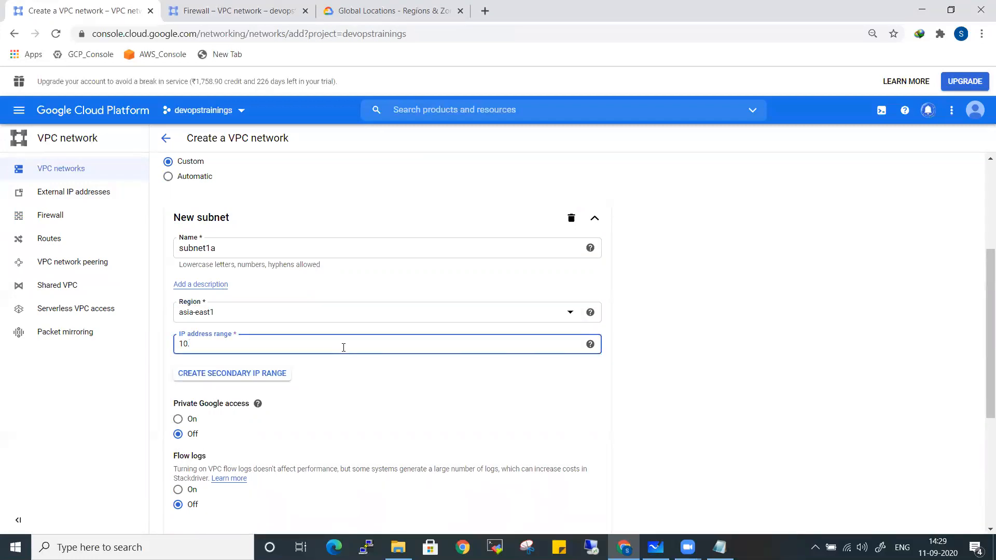
type(".1.0.0/16")
left_click(788, 310)
- Create the custom-vpc network and look over its submitted settings
scroll(688, 347, "down", 4)
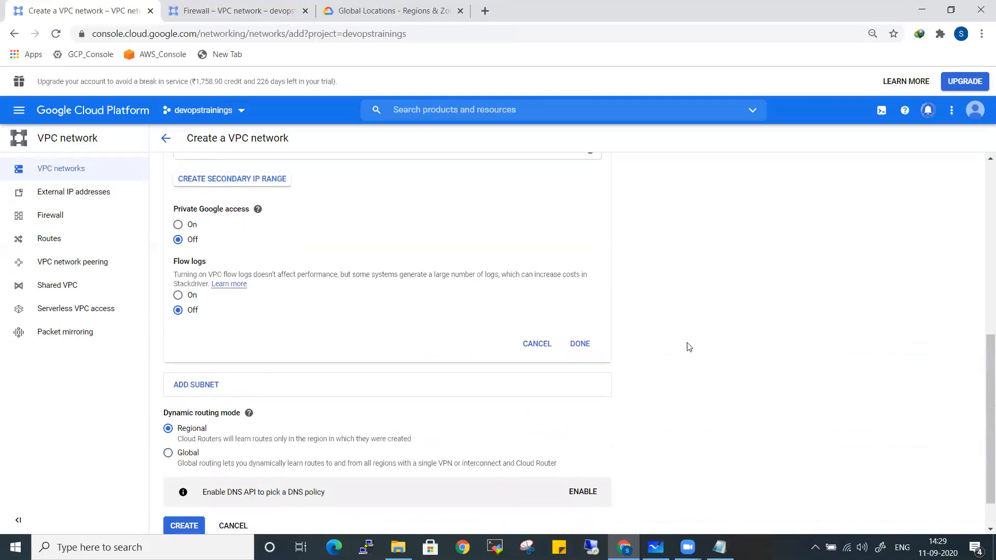
scroll(689, 347, "down", 1)
left_click(186, 480)
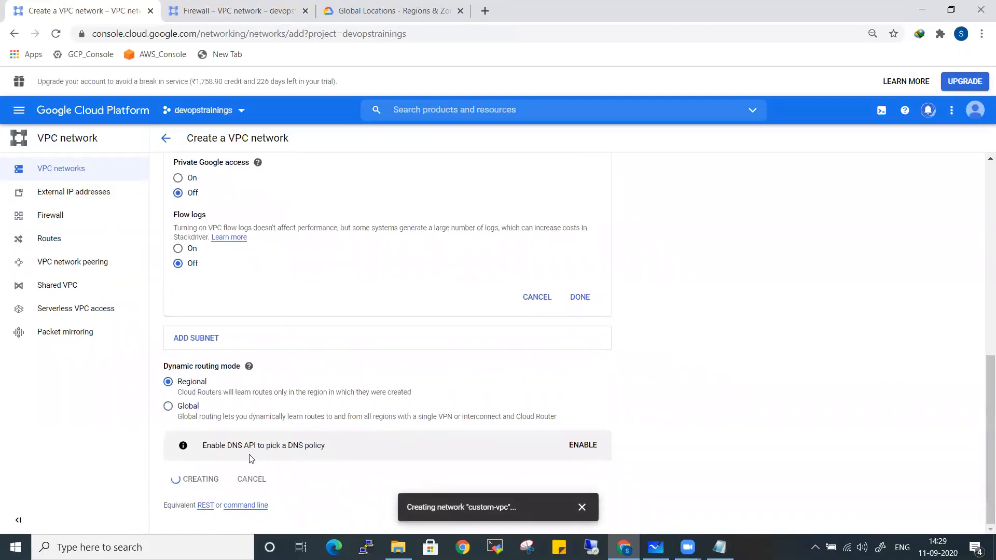
scroll(280, 443, "up", 7)
scroll(278, 427, "down", 1)
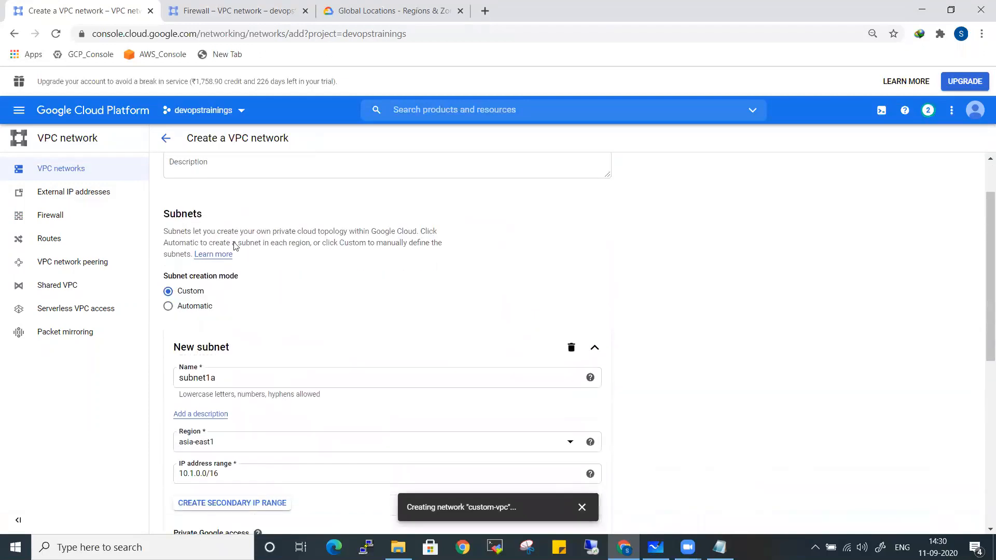
scroll(235, 246, "down", 7)
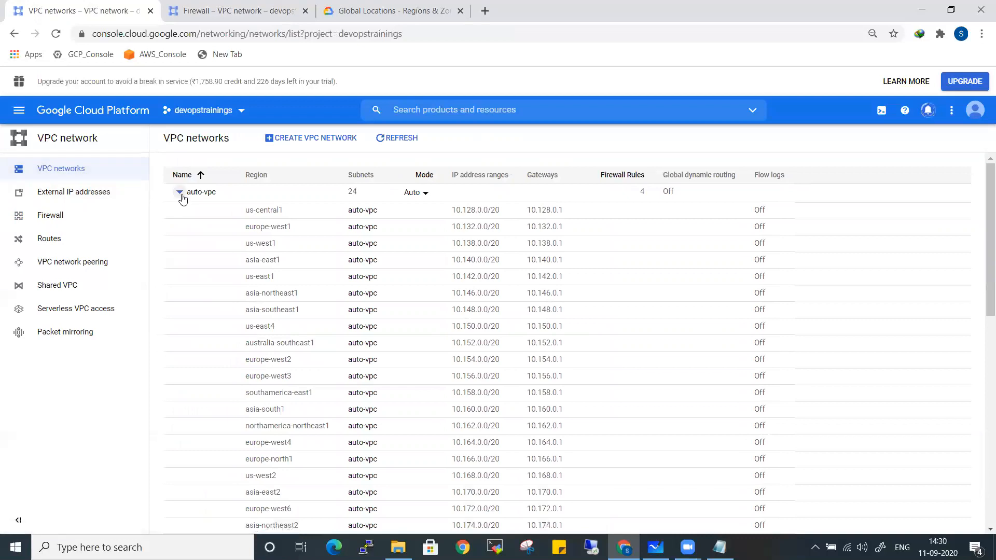
- Compare the subnets of auto-vpc and default in the VPC networks list, collapsing both networks at the end
left_click(179, 193)
left_click(180, 193)
left_click(179, 192)
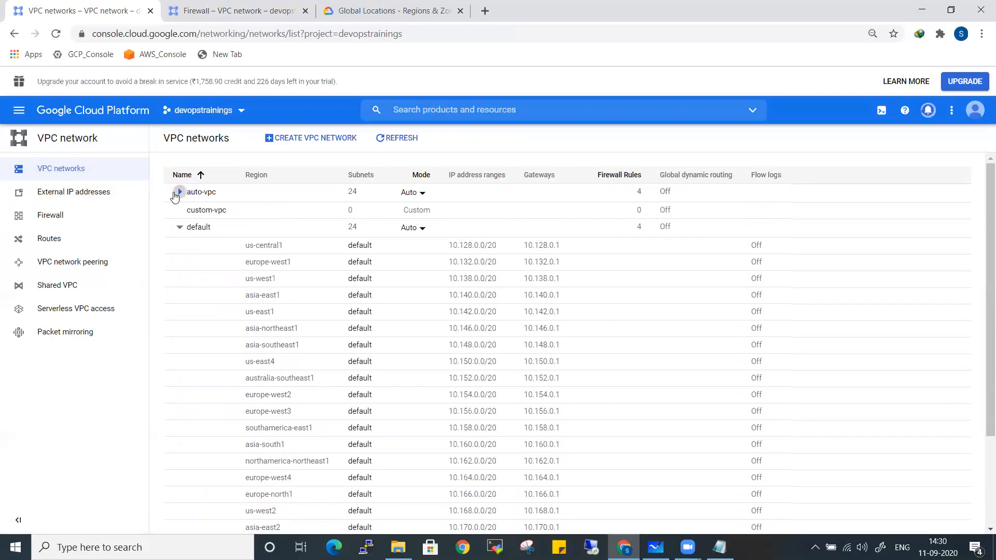
left_click(179, 228)
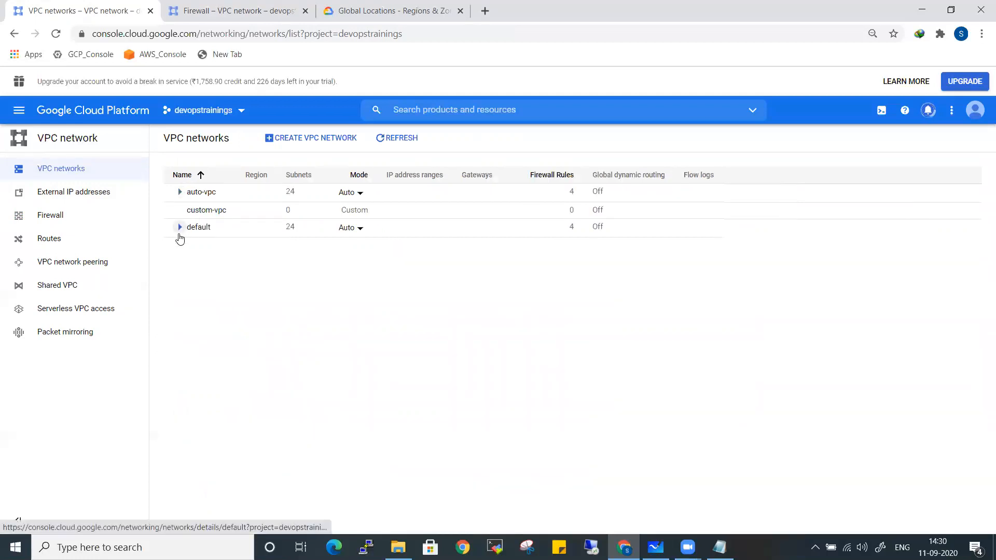
left_click(180, 227)
left_click(179, 227)
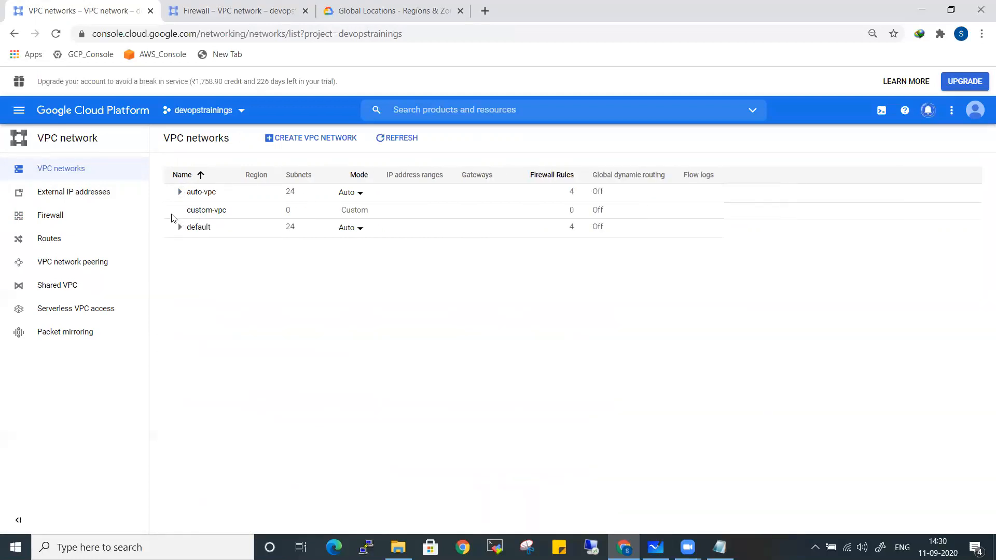
left_click(179, 192)
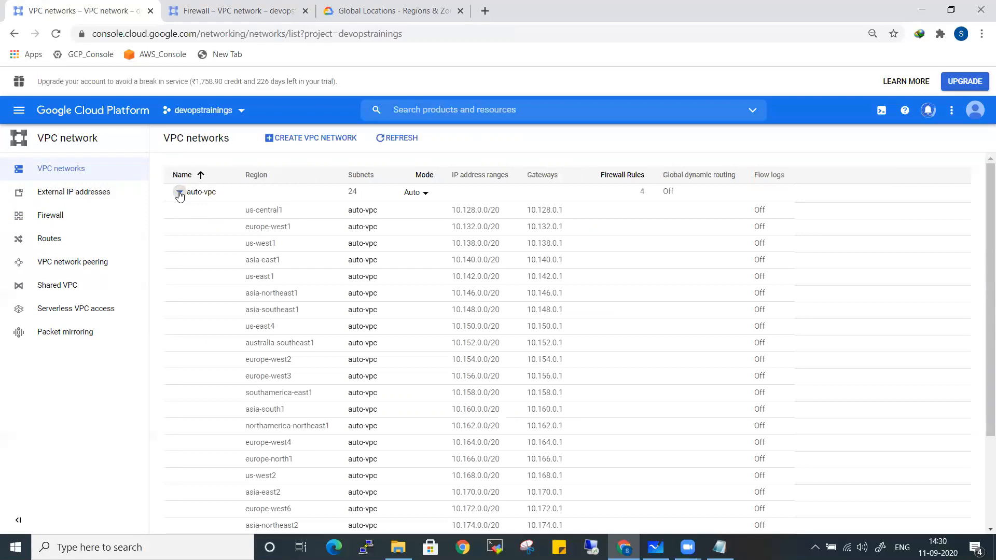
left_click(180, 193)
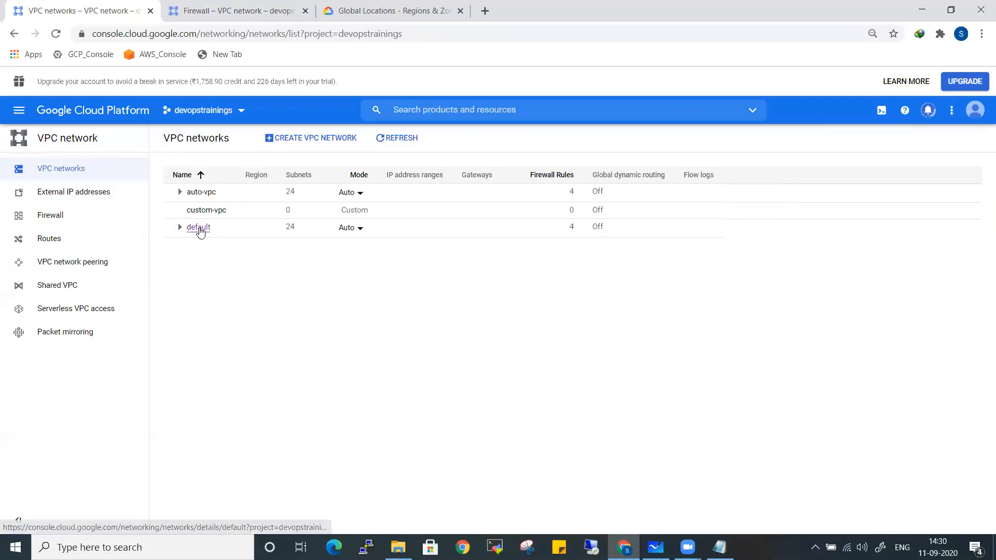
- Open the default network's details and revisit the data center address overlap drawing in Microsoft Whiteboard
left_click(200, 226)
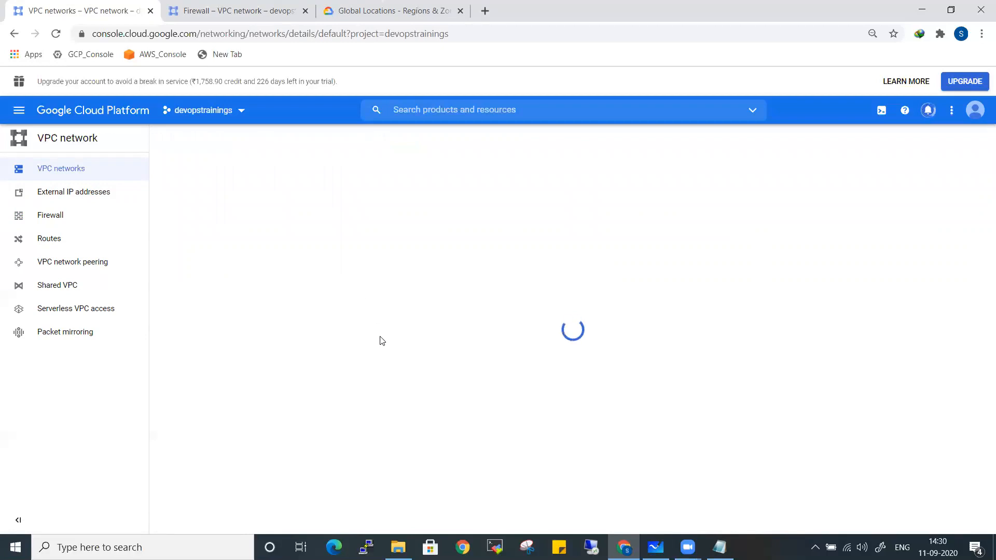
key("alt+Tab")
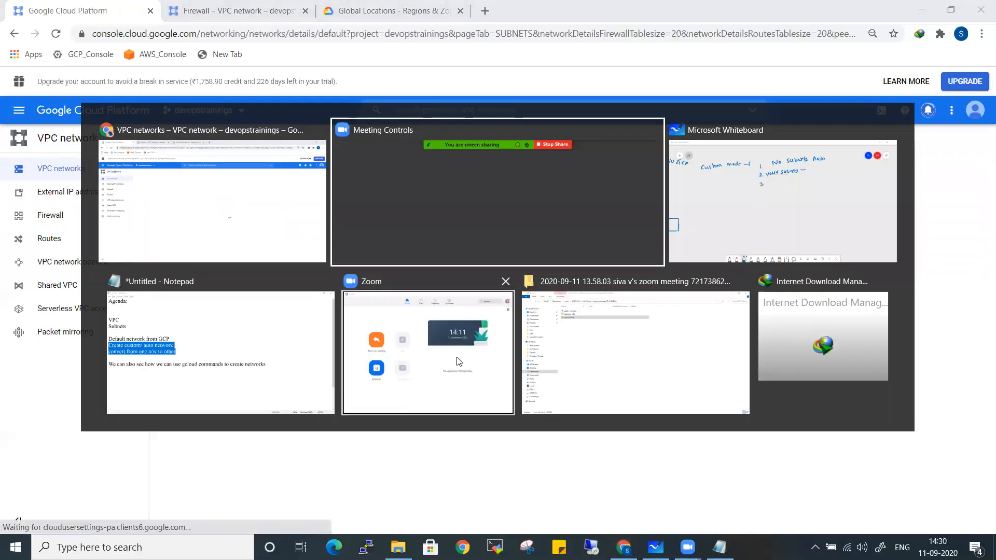
key("alt+Tab")
left_click_drag(409, 293, 900, 305)
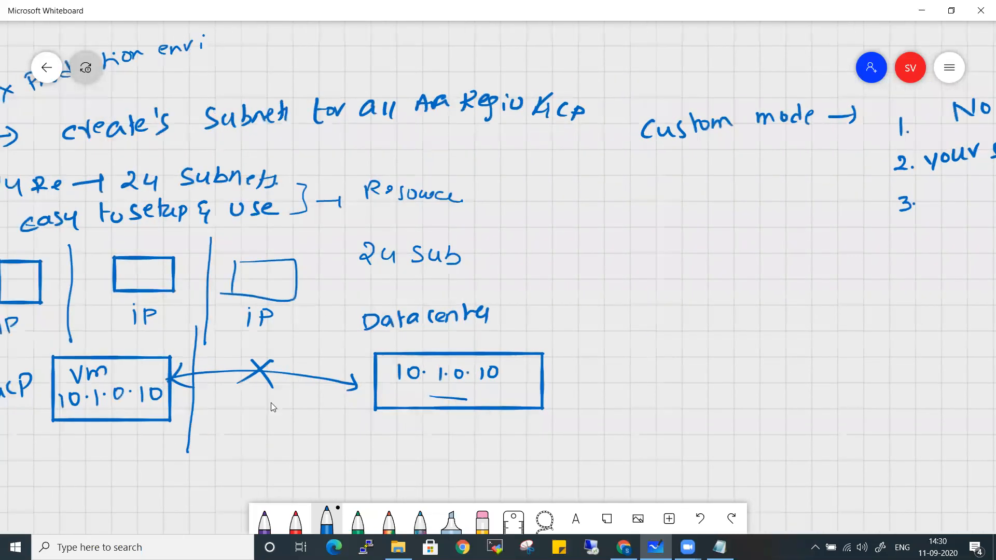
- Back in the browser, copy the us-west4 subnet's IP address range from the default network's details
key("alt+Tab")
scroll(342, 374, "down", 5)
scroll(342, 374, "down", 5)
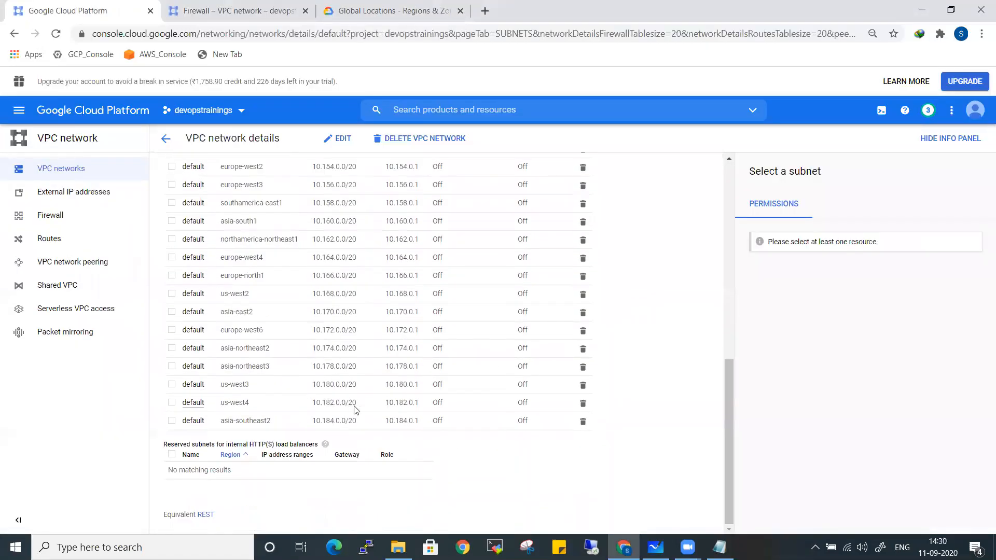
left_click_drag(362, 407, 312, 407)
key("ctrl+c")
scroll(359, 399, "up", 8)
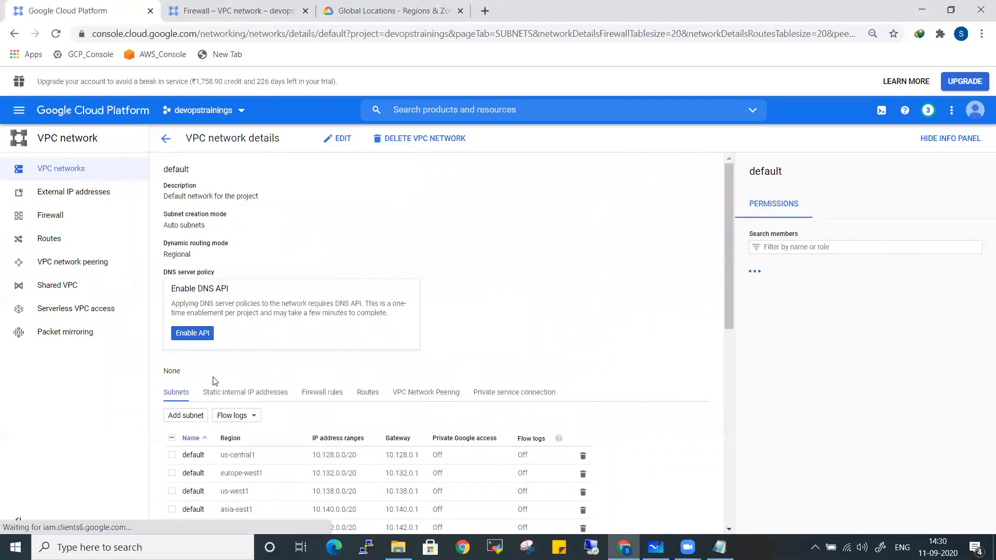
- Try to add a subnet named test in asia-east1 with IP range 10.182.0.0/20 to the default network
left_click(185, 416)
type("test")
left_click(413, 244)
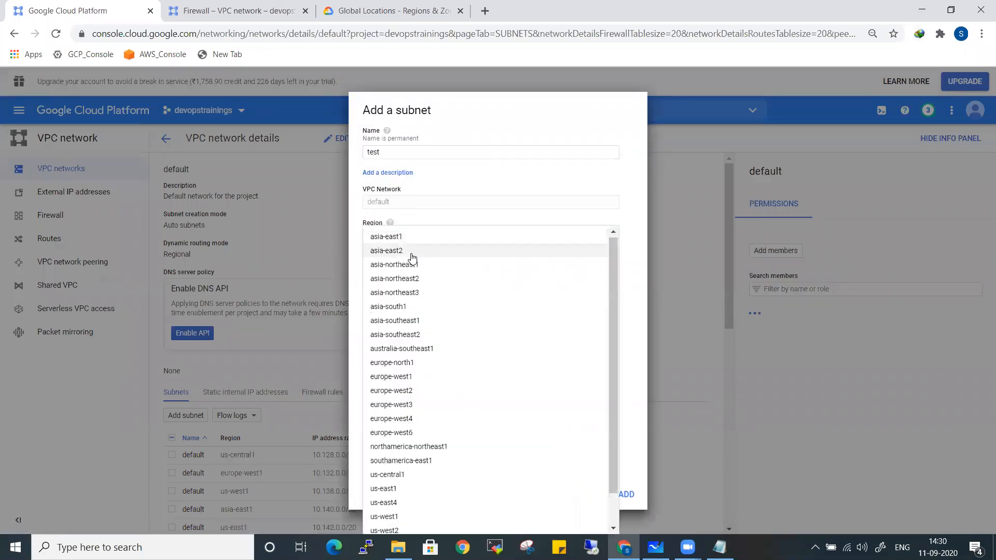
left_click(414, 239)
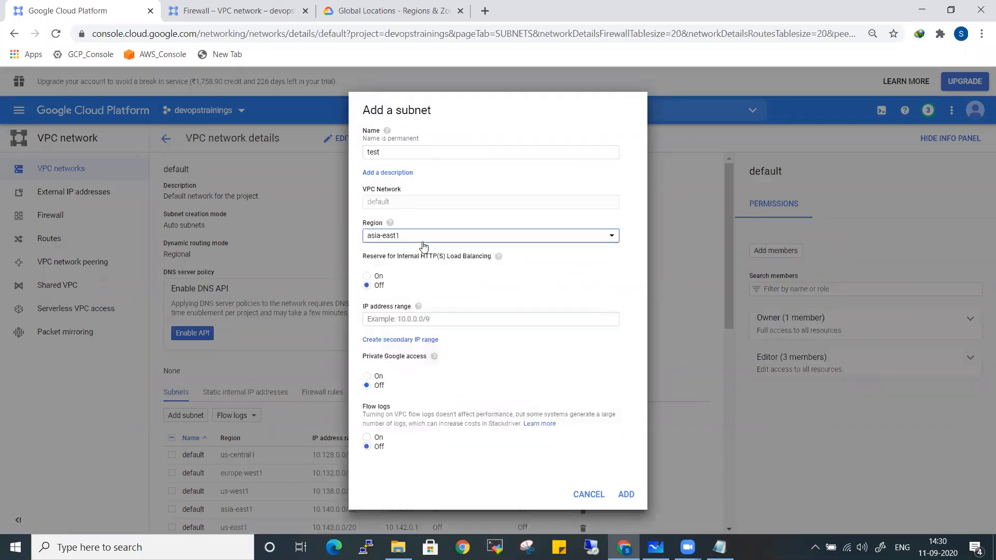
left_click(400, 318)
key("ctrl+v")
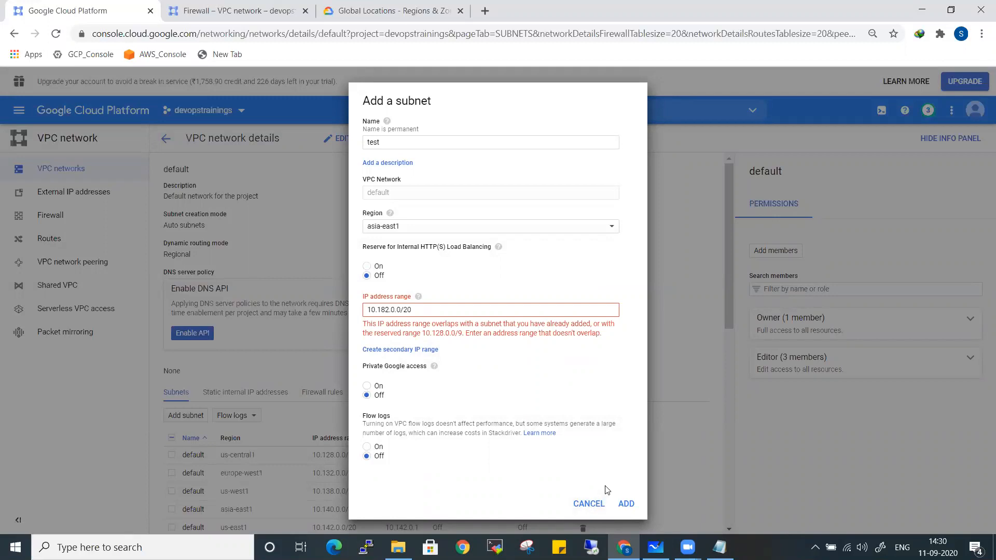
left_click(588, 504)
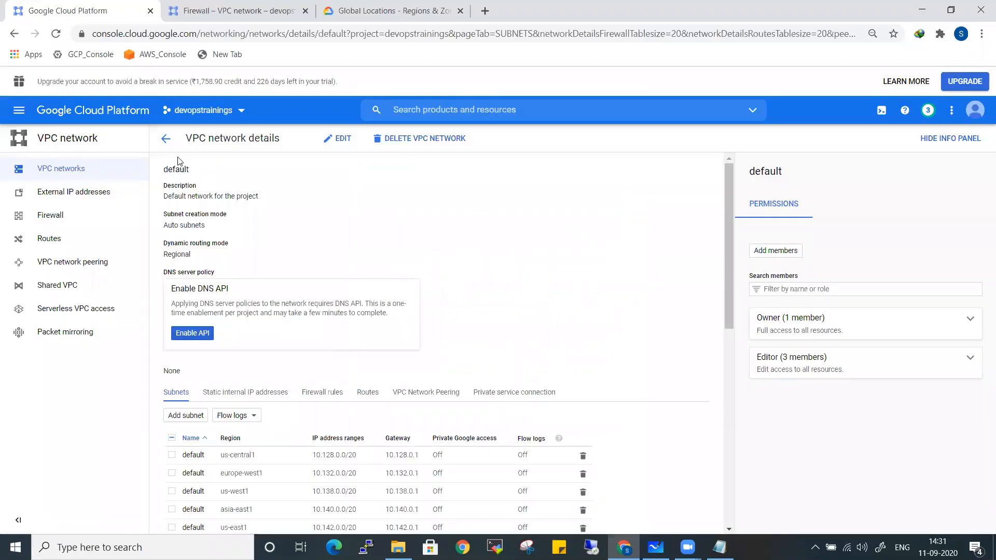
- Return to the VPC networks list, collapse auto-vpc and default, and compare the firewall rules of auto-vpc and custom-vpc
left_click(166, 138)
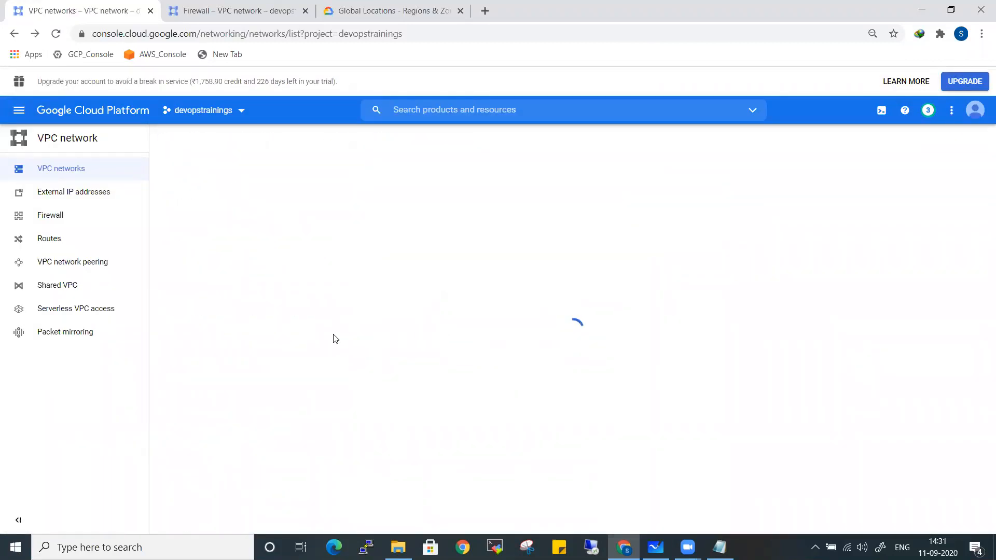
left_click(179, 192)
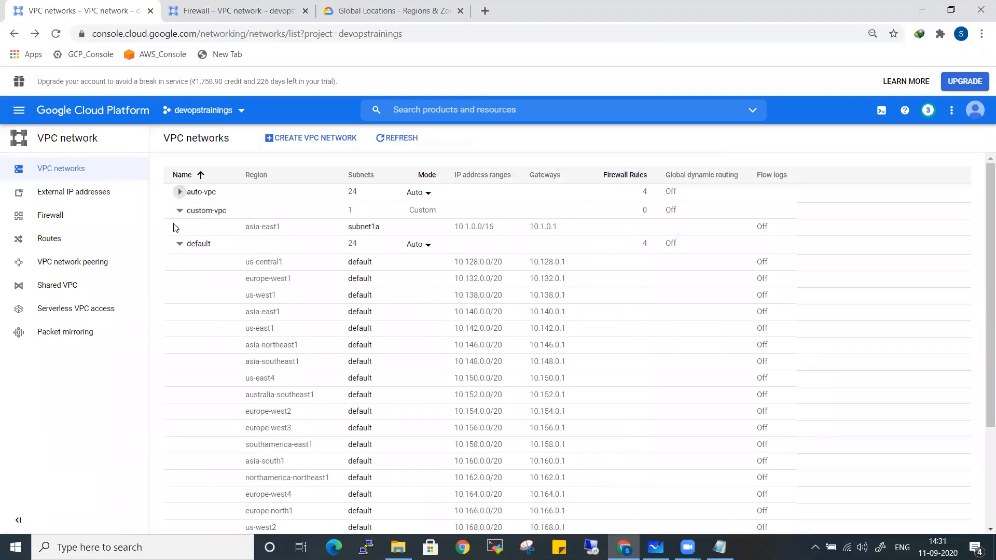
left_click(179, 243)
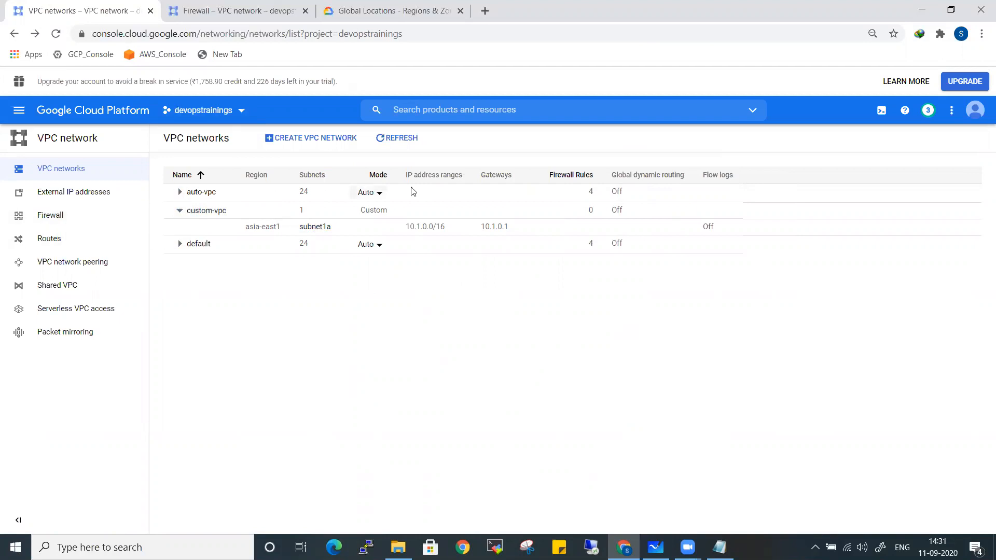
double_click(591, 191)
left_click(592, 211)
- Open Cloud Shell and list the subcommands available for gcloud compute and gcloud compute networks
left_click(884, 111)
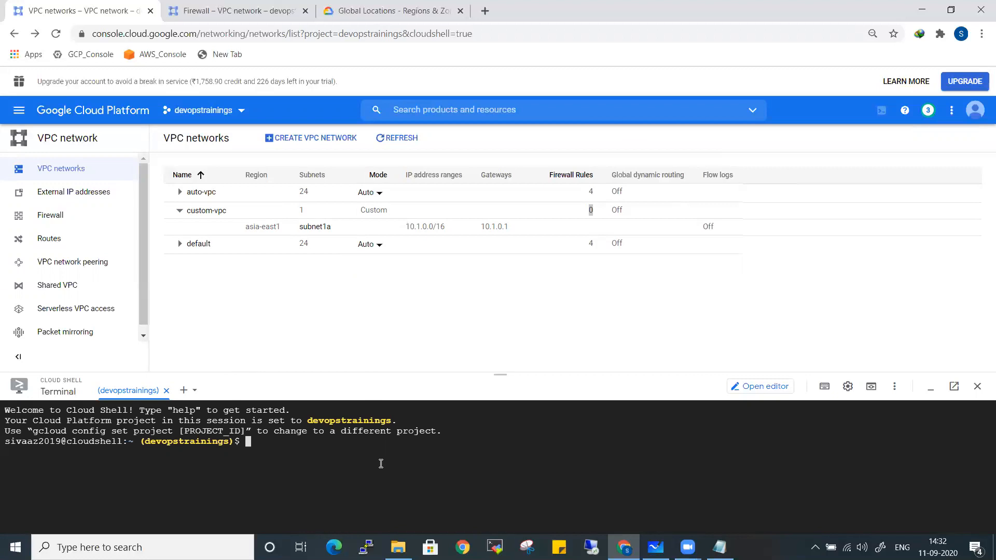
type("gcloud compute")
key("Tab")
key("Tab")
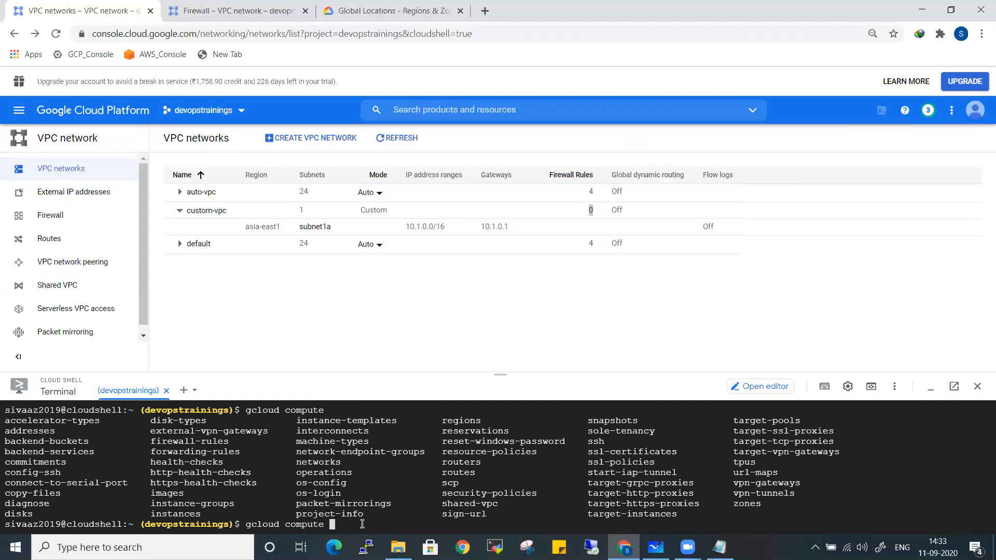
type("networks")
key("Tab")
key("Tab")
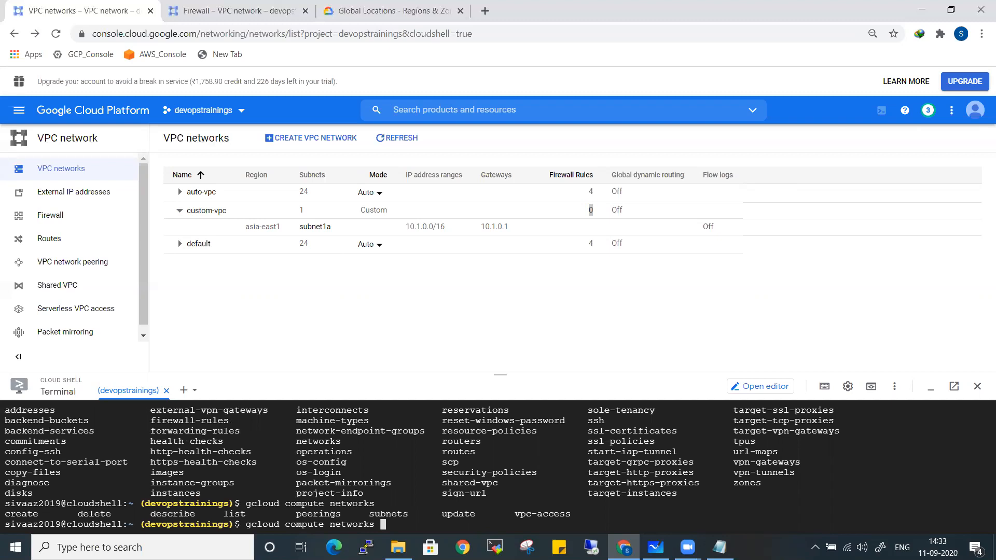
- Create a network named gcloud-net from the terminal with --subnet-mode=custom
type("create")
type("gcloud-net --subnet")
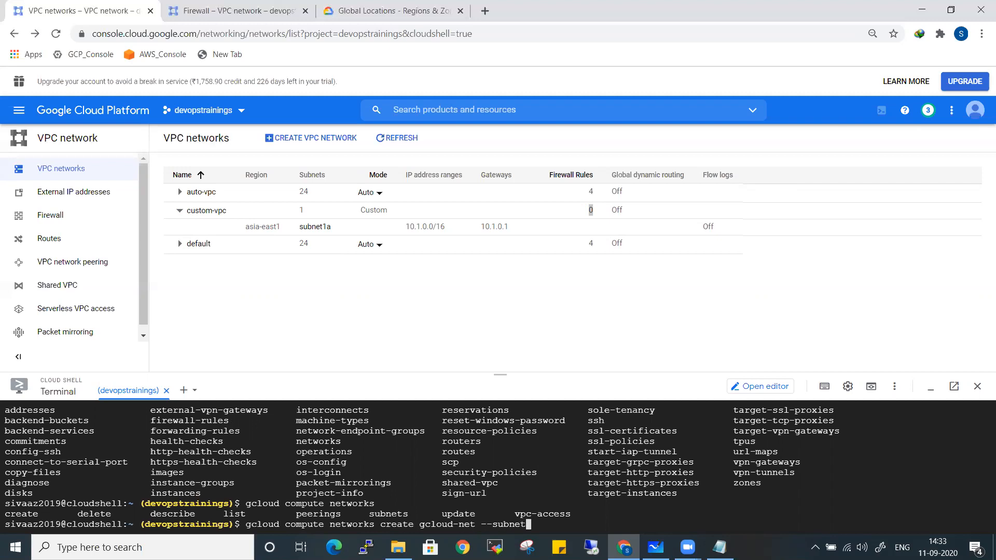
type("-mode=custom")
key("Return")
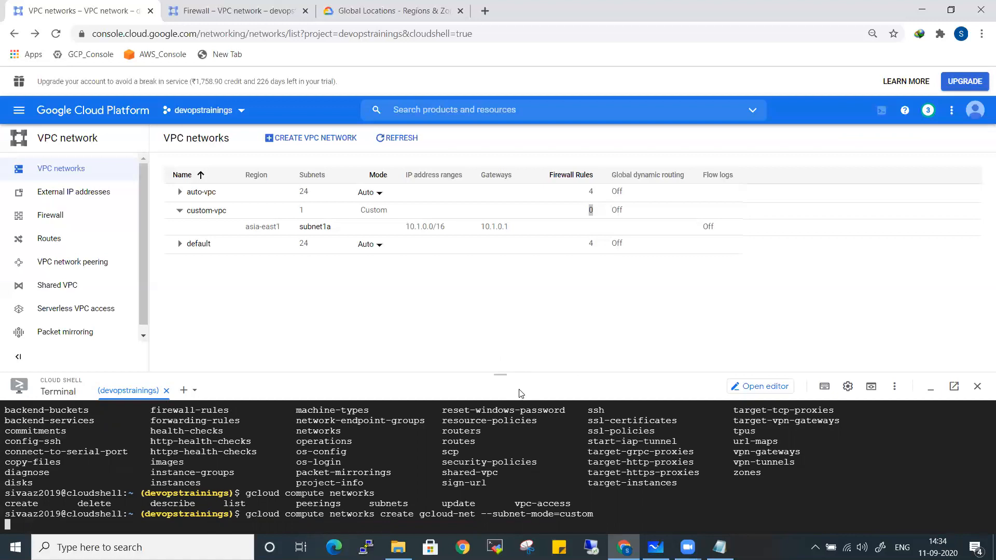
- Enlarge the terminal, refresh the VPC networks list and look through it for gcloud-net
left_click_drag(500, 371, 508, 272)
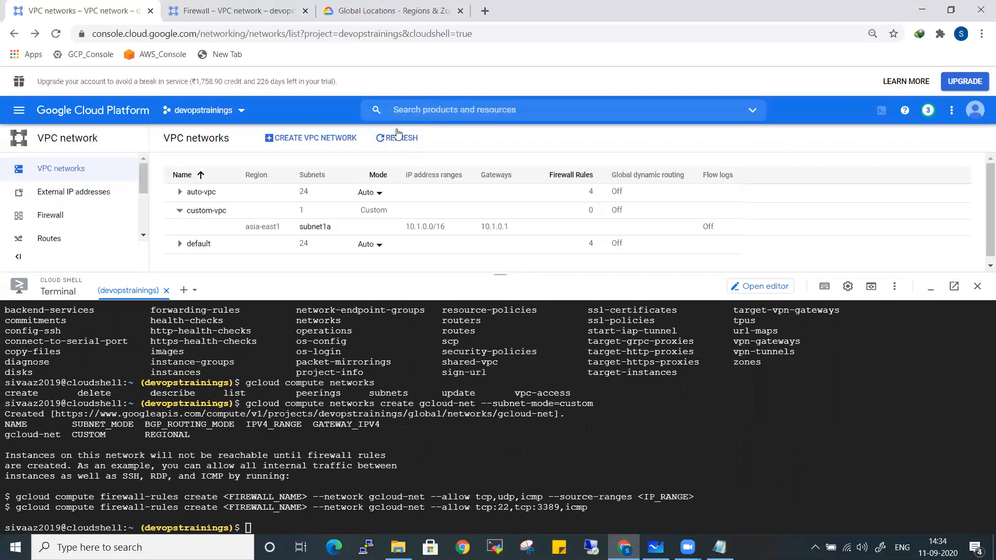
left_click(398, 137)
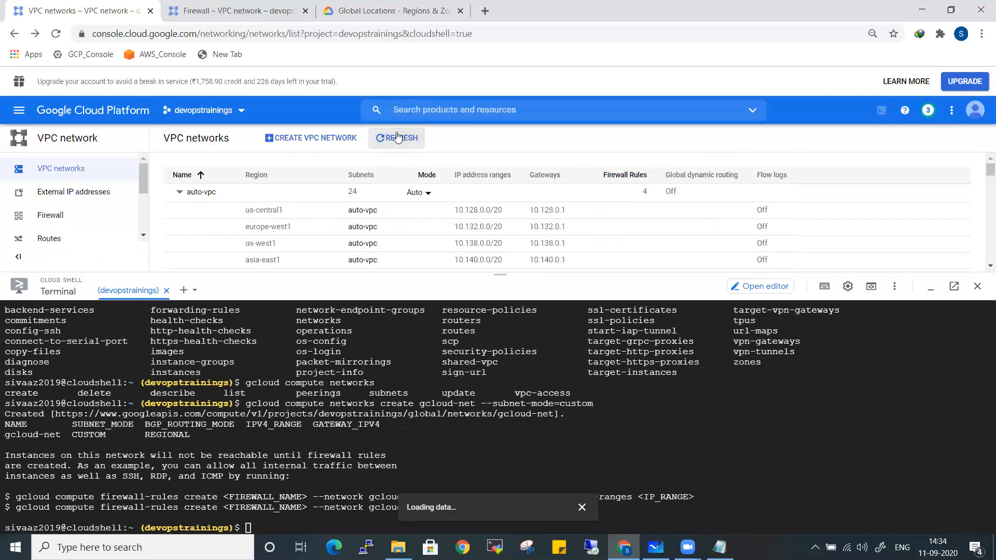
left_click(179, 193)
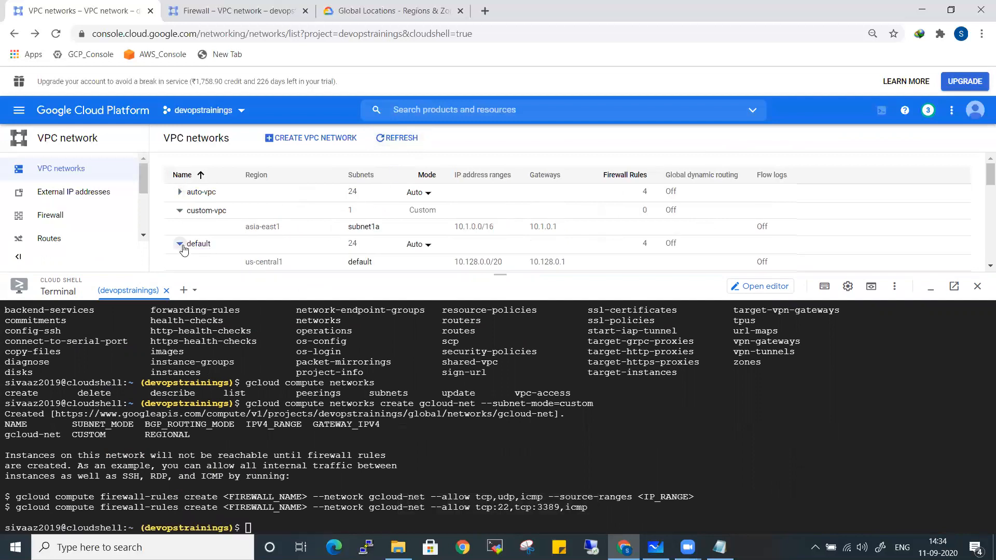
left_click(179, 244)
left_click(179, 245)
left_click(180, 210)
scroll(363, 249, "down", 3)
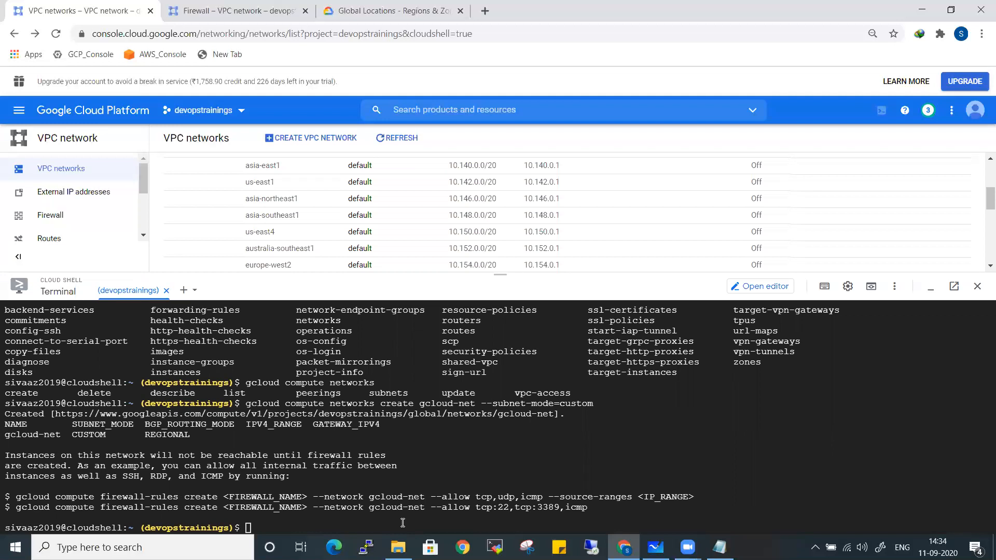
- Run the gcloud-net creation command again, and check the refreshed VPC networks list with the terminal shrunk and the networks collapsed
key("Up")
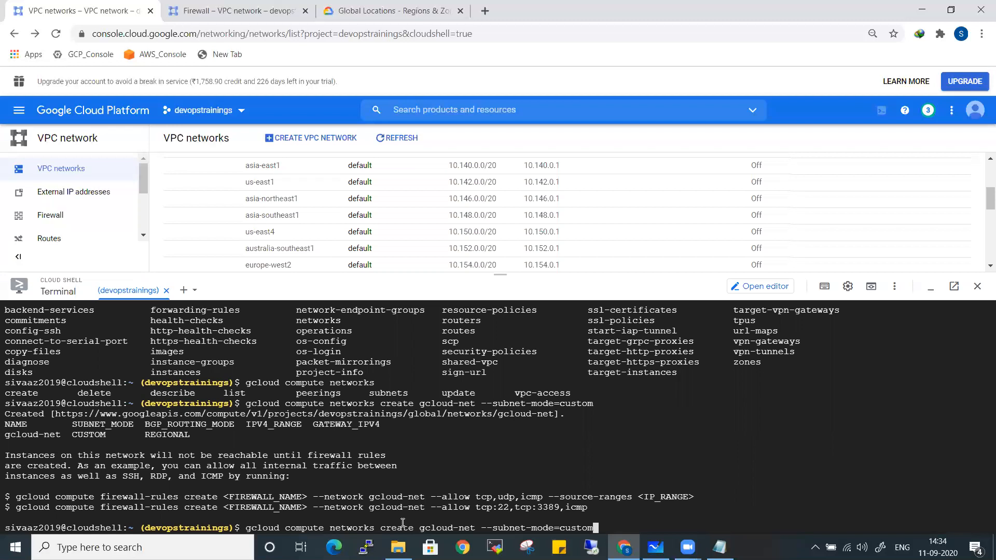
key("Return")
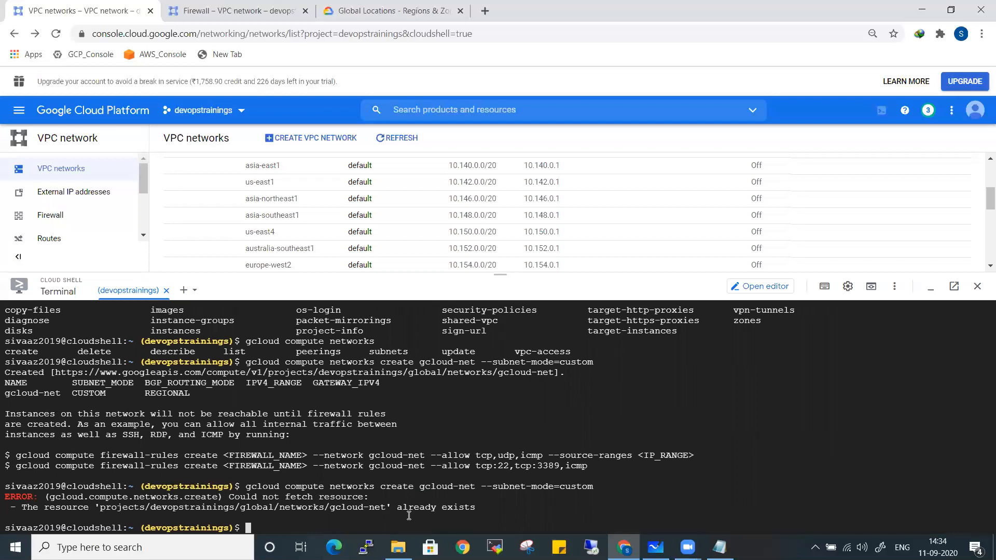
left_click_drag(503, 273, 511, 525)
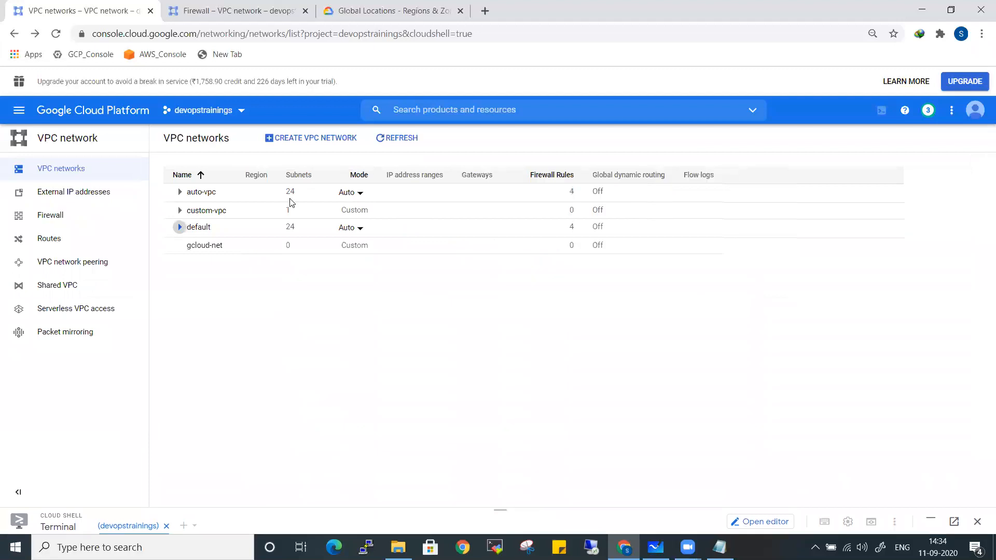
left_click(409, 139)
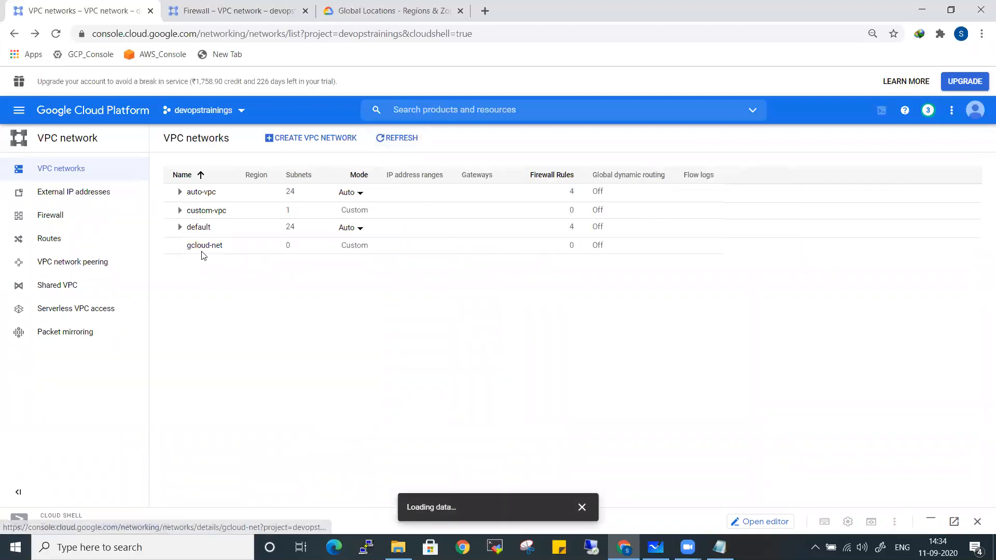
left_click(180, 192)
left_click(179, 210)
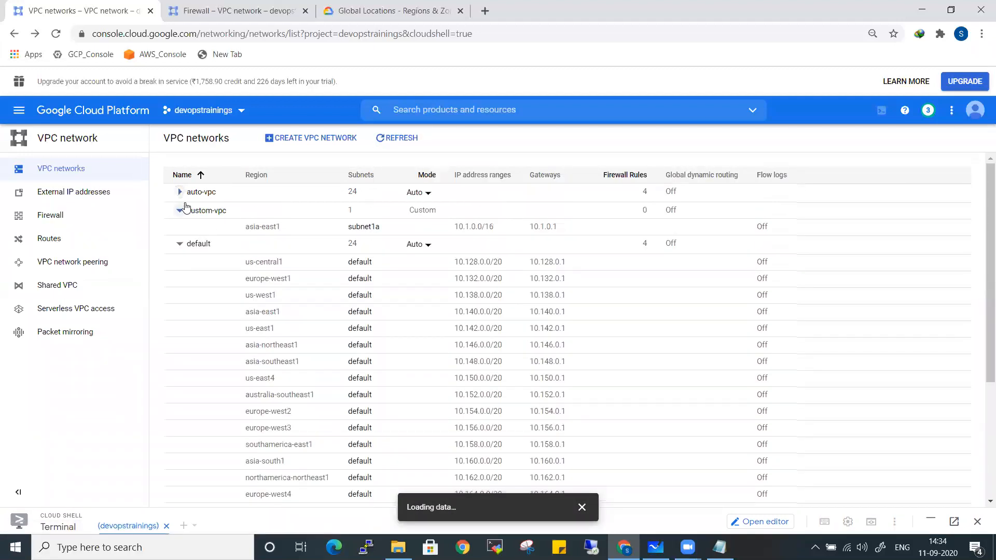
left_click(184, 208)
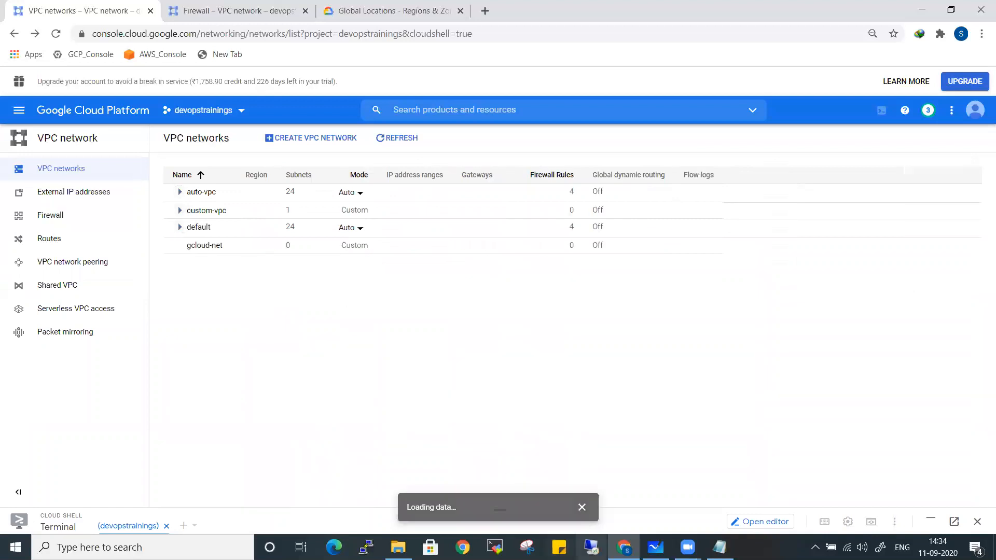
- Clear the re-enlarged terminal and list the subcommands of gcloud compute networks and gcloud compute networks subnets
left_click_drag(499, 507, 509, 270)
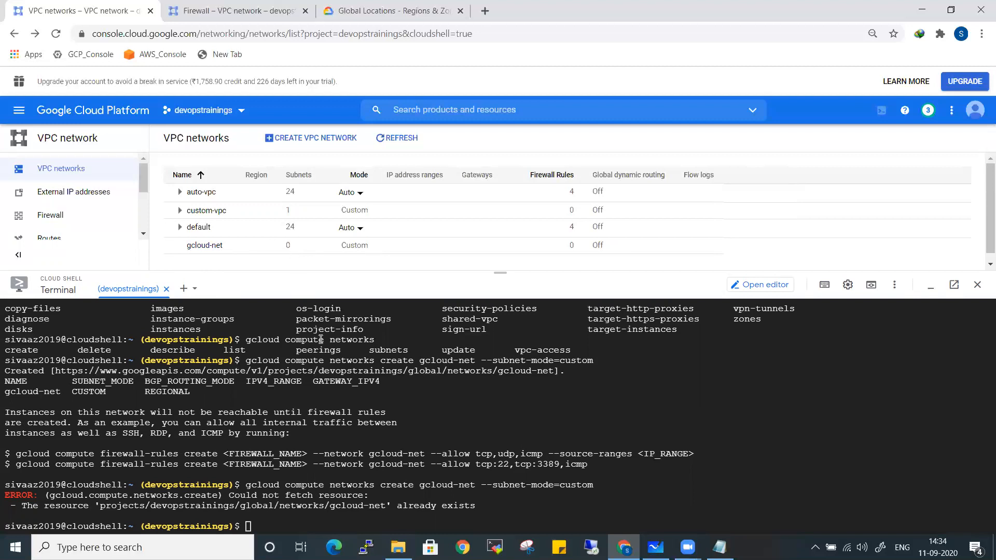
type("clear")
key("Return")
type("gcloud compute networks")
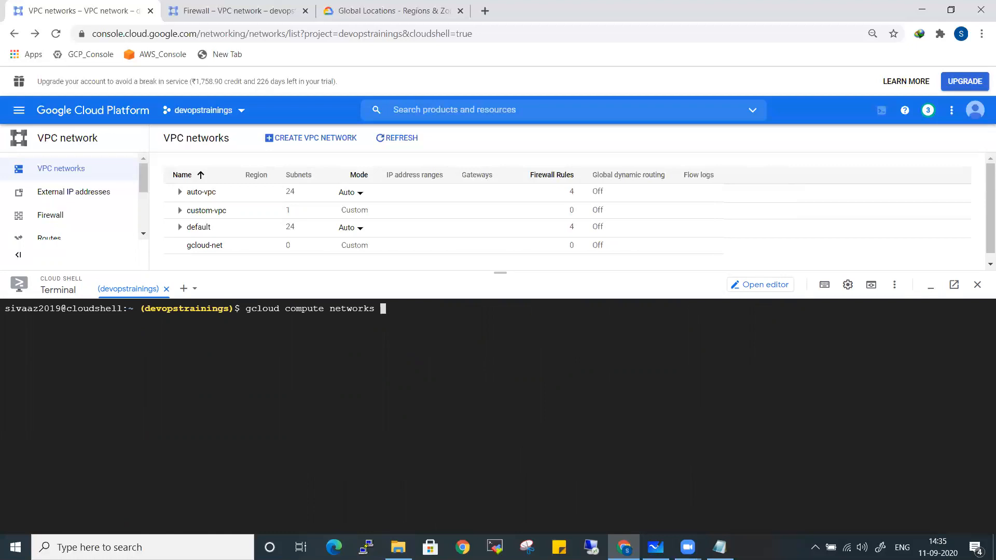
key("Tab")
key("Tab")
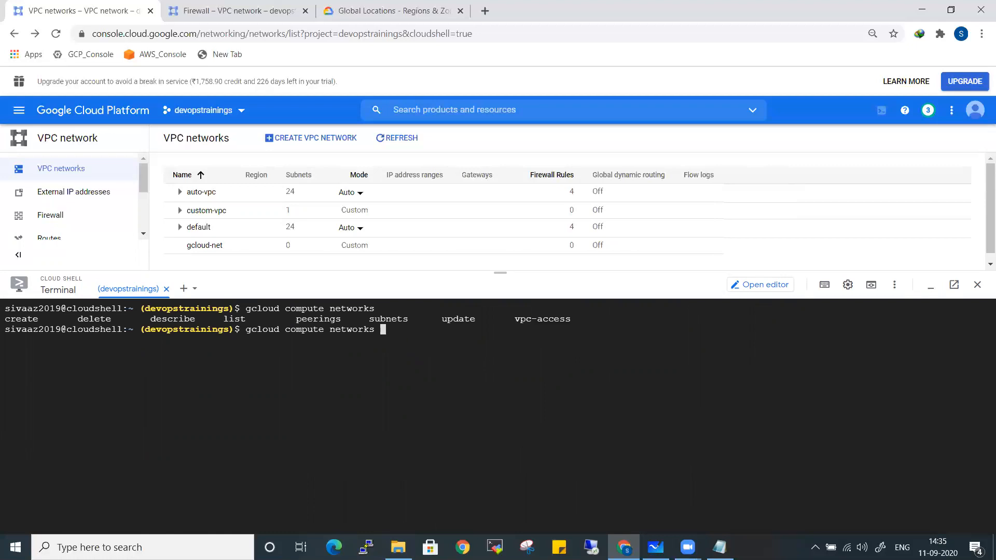
type("subnete")
key("BackSpace")
type("s")
key("Tab")
key("Tab")
- Begin a multi-line subnets create command for subnet-gcloud with --network=gcloud-net
type("create ")
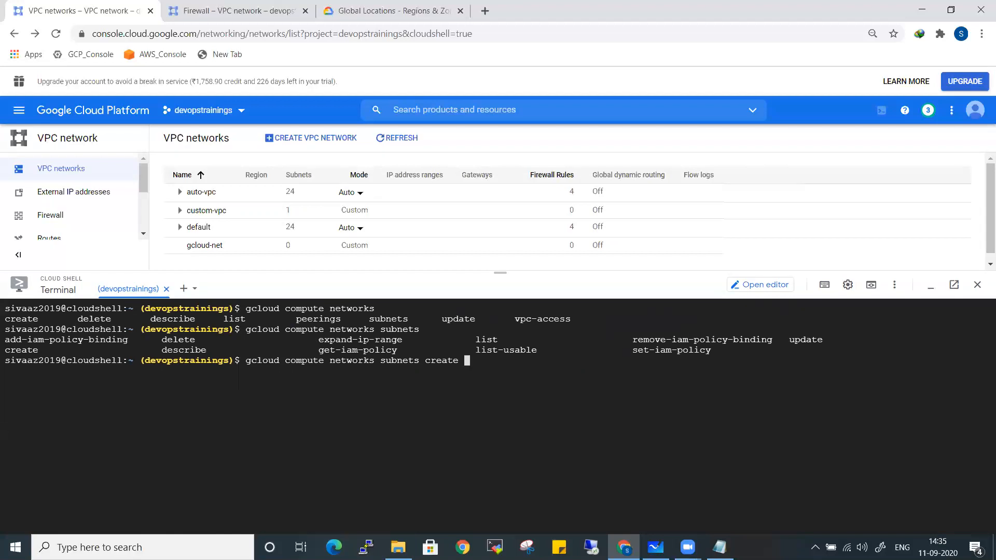
type("subnet-gcloud \\")
key("Return")
type("--ne")
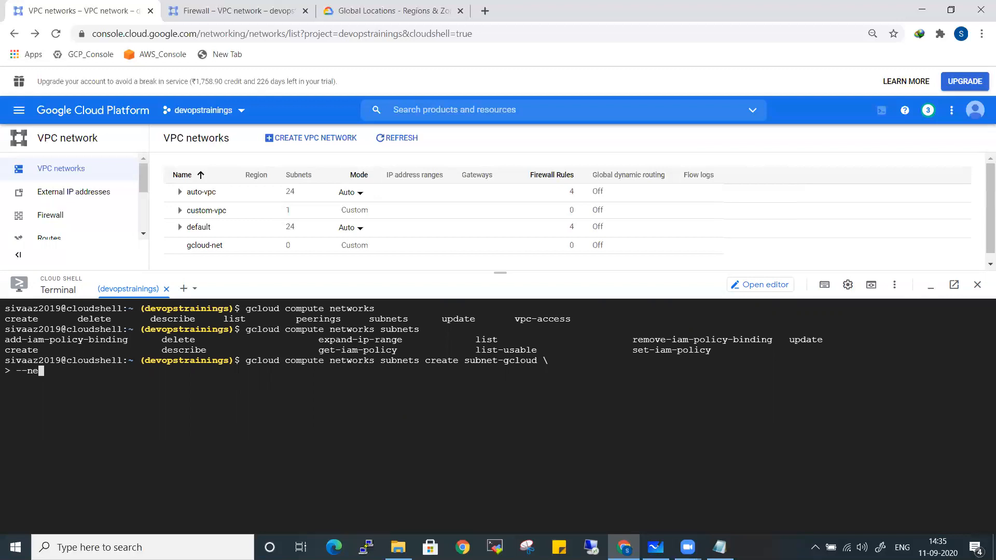
type("twork-")
key("BackSpace")
type("=gcloud-net")
type("\\")
key("Return")
- Add --range=10.123.1.0/24 and --region=us-east1 to the subnet command and run it
type("--ra")
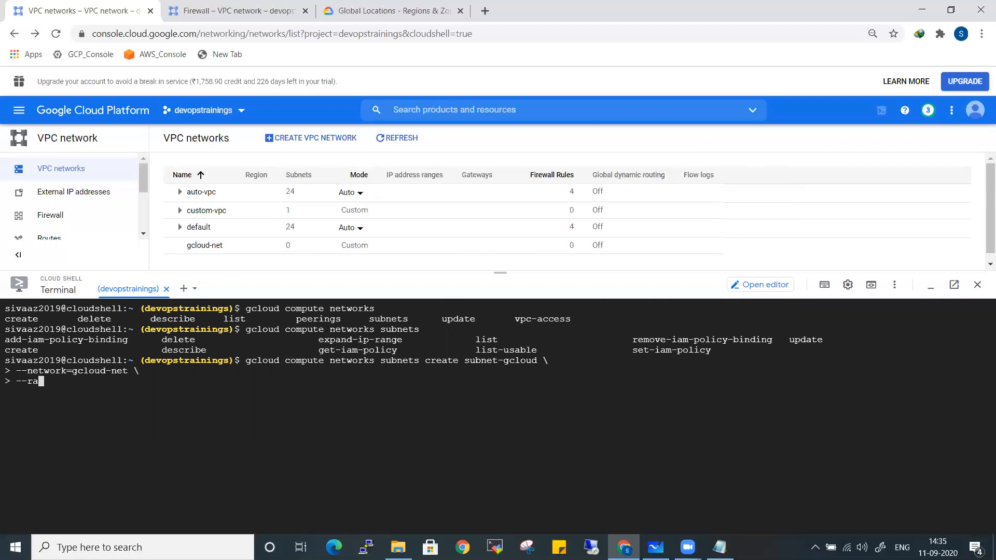
type("nge=10.123.1.0/24 \\")
key("Return")
type("--region")
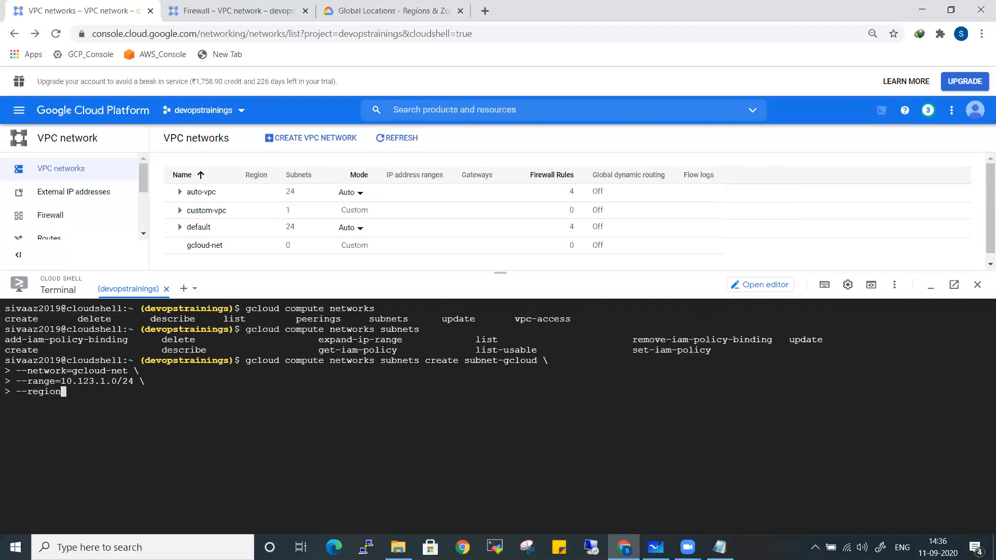
type("=us-east1")
key("Return")
- Refresh the VPC networks list, collapse the other networks and examine the subnet under gcloud-net
left_click(405, 140)
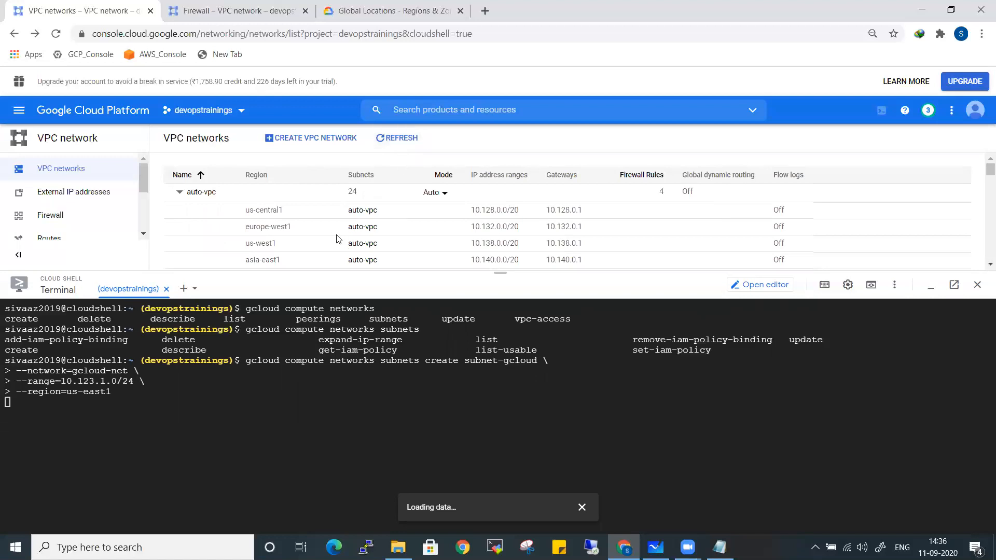
left_click(180, 192)
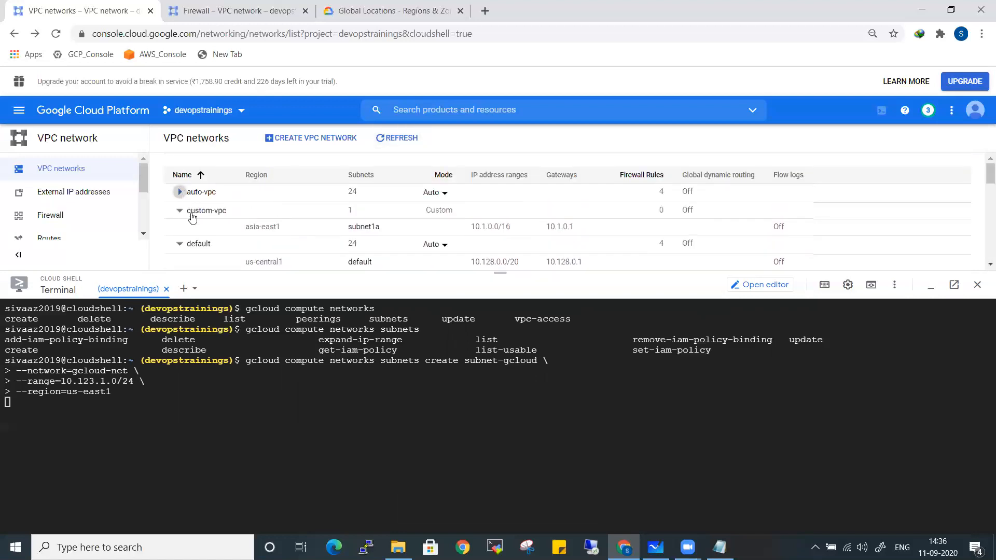
scroll(200, 246, "down", 1)
left_click(181, 190)
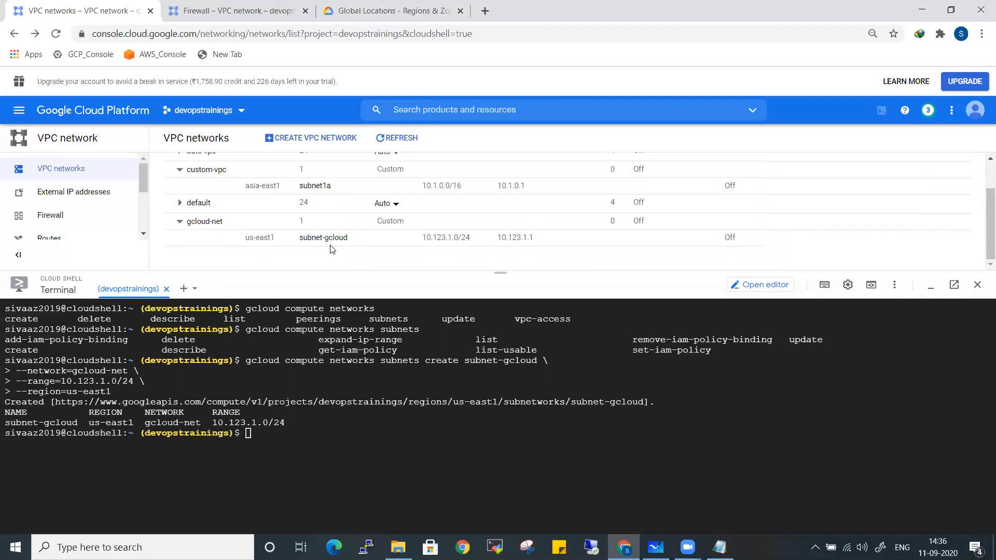
scroll(189, 216, "up", 2)
left_click(180, 211)
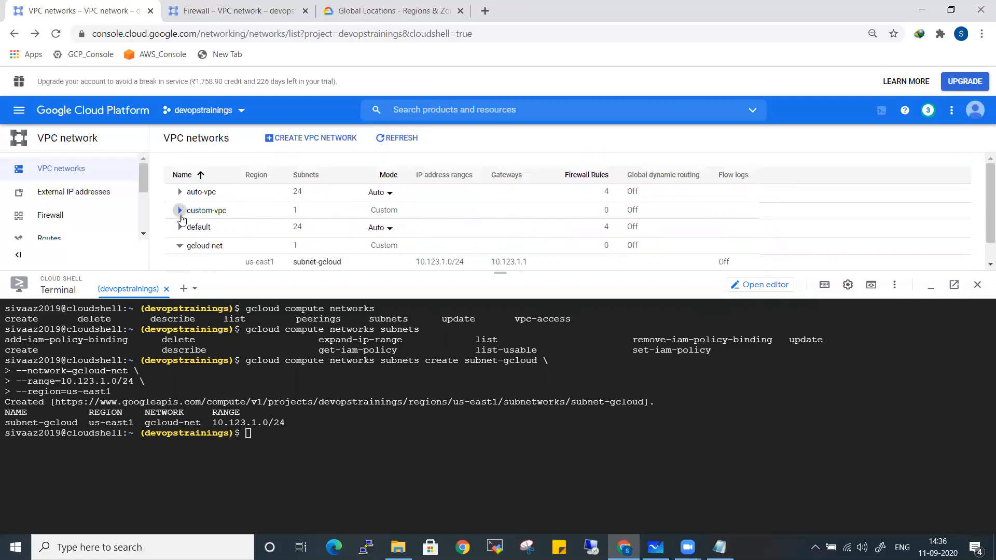
left_click(180, 244)
left_click(181, 245)
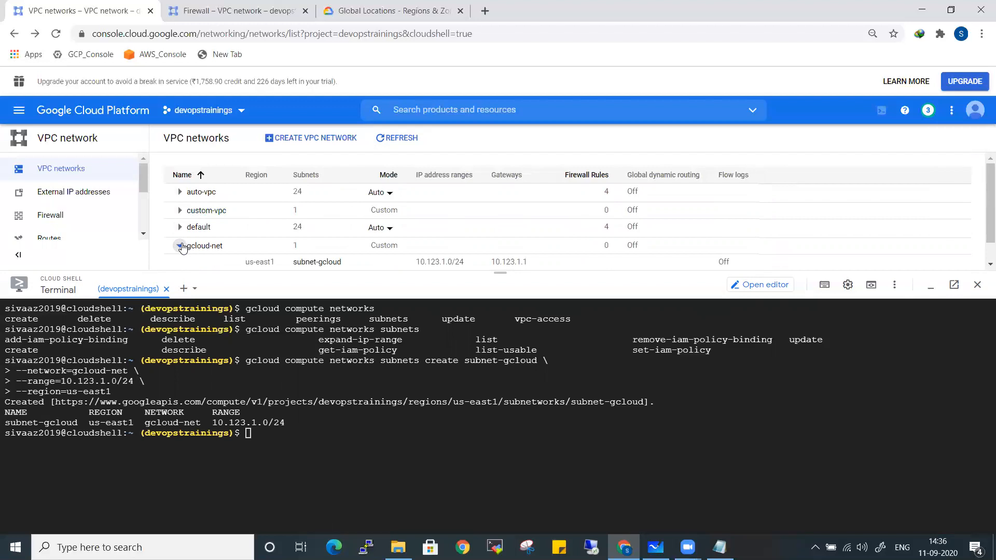